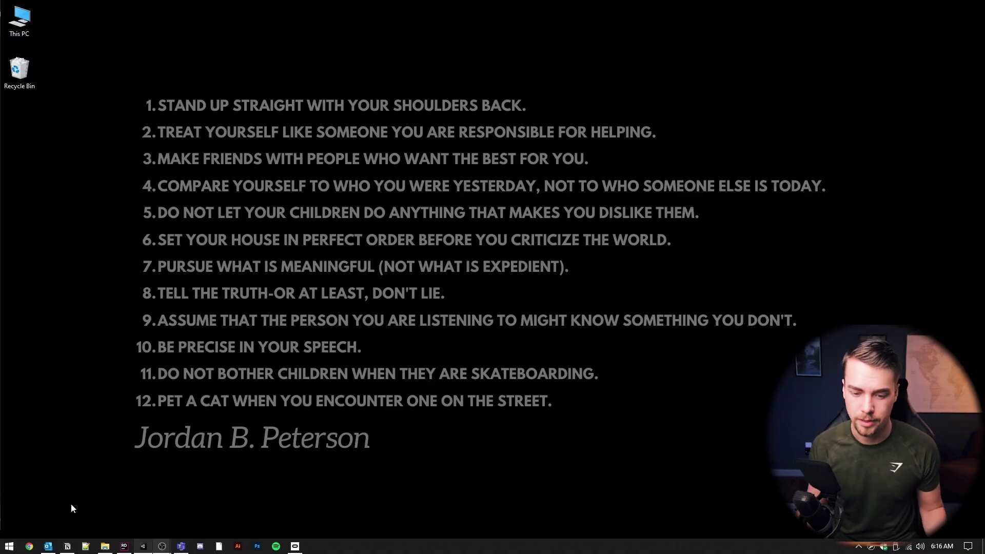
- Copy the realistic hands folder in Tutorials and rename the copy VR_PhysicsButton
{"action": "left_click", "coordinate": [104, 545]}
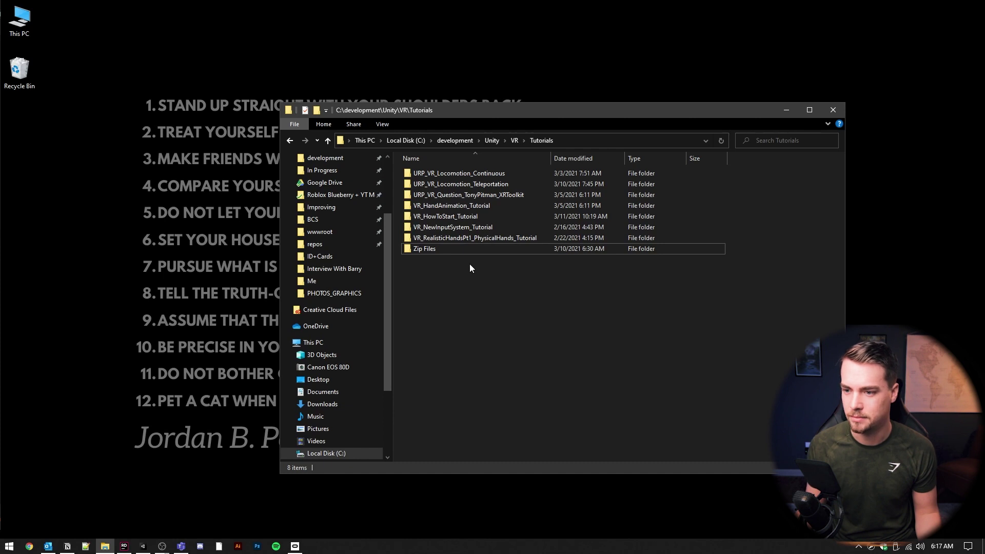
{"action": "key", "text": "Up"}
{"action": "key", "text": "ctrl+v"}
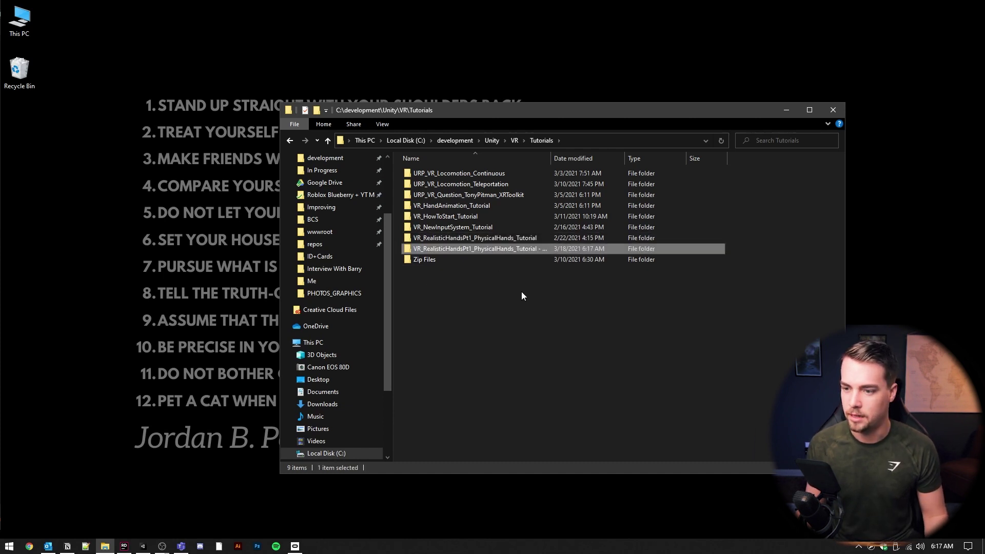
{"action": "key", "text": "F2"}
{"action": "left_click_drag", "start_coordinate": [423, 249], "coordinate": [546, 248]}
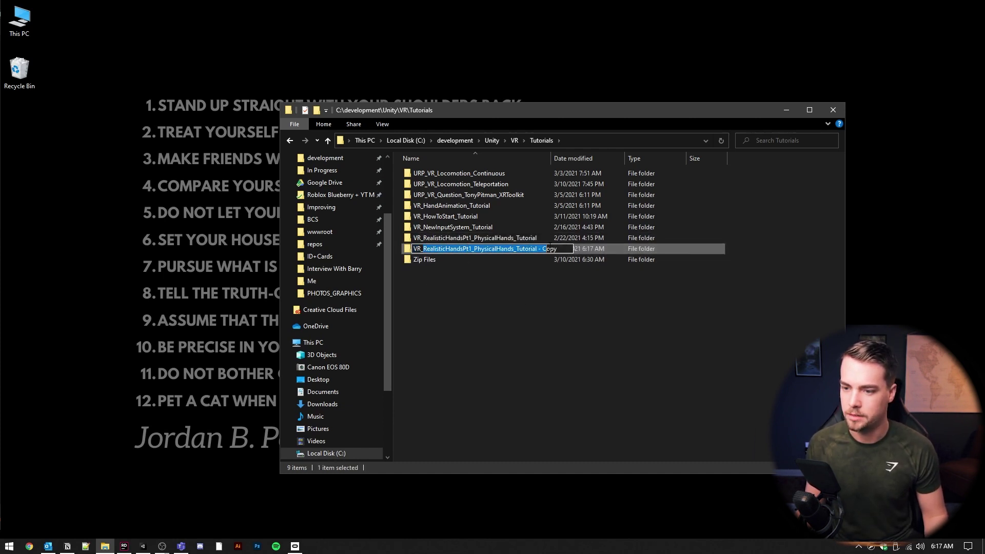
{"action": "type", "text": "PhysicsButton"}
{"action": "key", "text": "Return"}
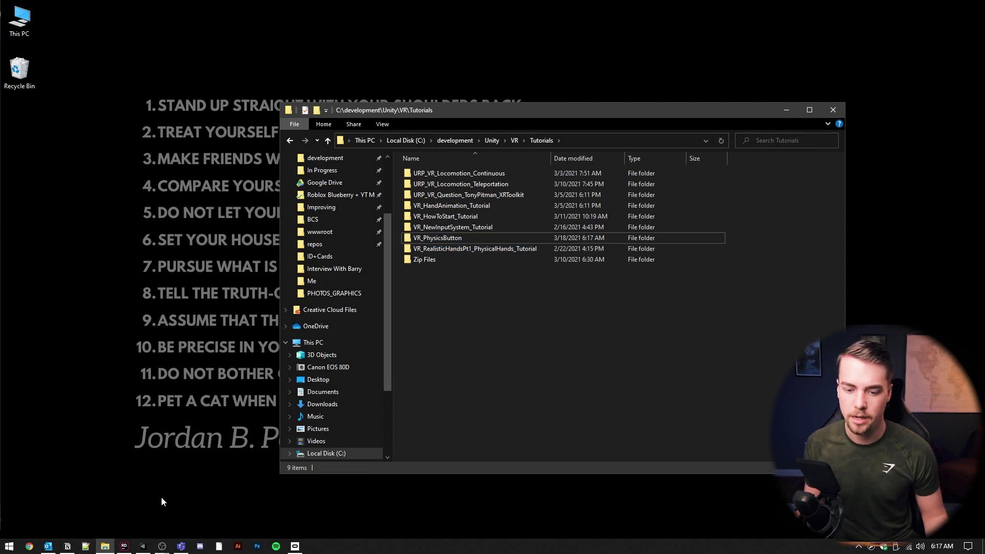
- Start adding an existing project from Unity Hub's taskbar menu and go up to the VR folder
{"action": "left_click", "coordinate": [145, 545]}
{"action": "right_click", "coordinate": [144, 546]}
{"action": "left_click", "coordinate": [101, 497]}
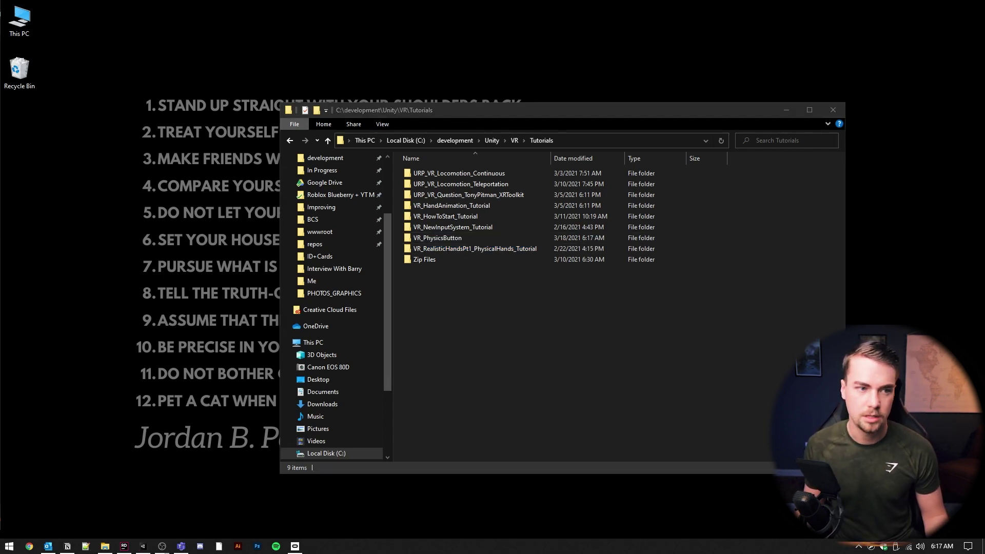
{"action": "left_click", "coordinate": [484, 158]}
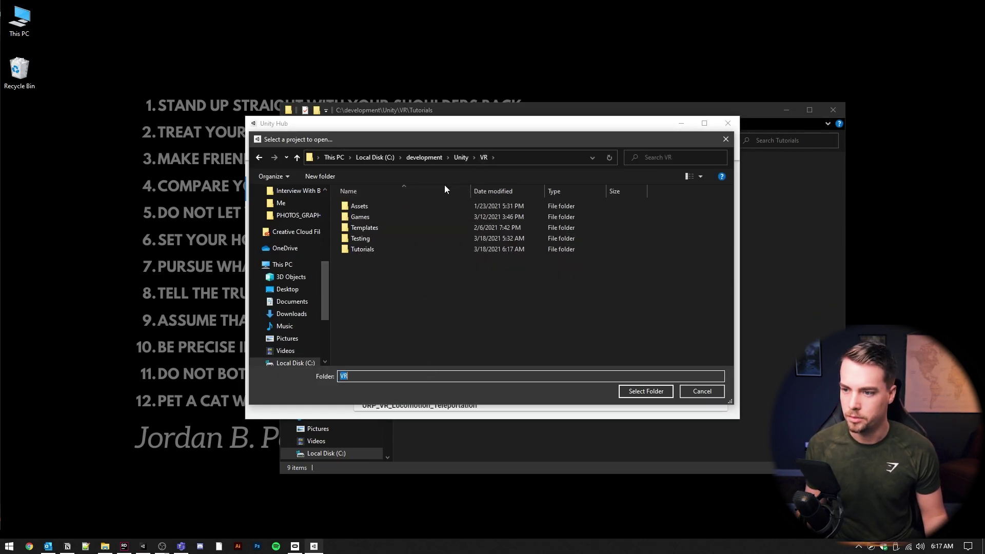
- Add the VR_PhysicsButton folder from Tutorials to Unity Hub's project list
{"action": "double_click", "coordinate": [378, 247]}
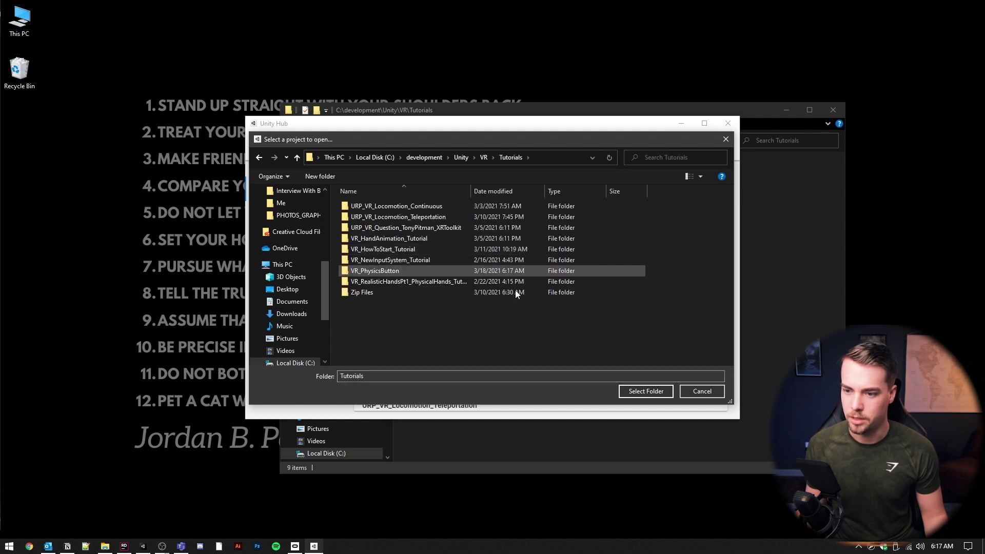
{"action": "left_click", "coordinate": [409, 271]}
{"action": "left_click", "coordinate": [629, 394]}
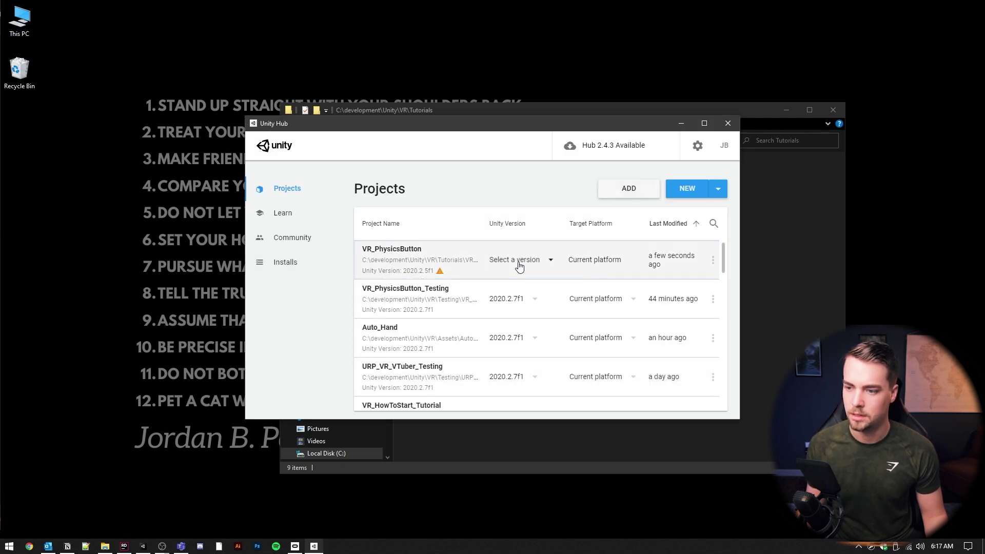
- Set the project's editor version to 2020.2.7f1, open it, and confirm the upgrade
{"action": "left_click", "coordinate": [519, 264]}
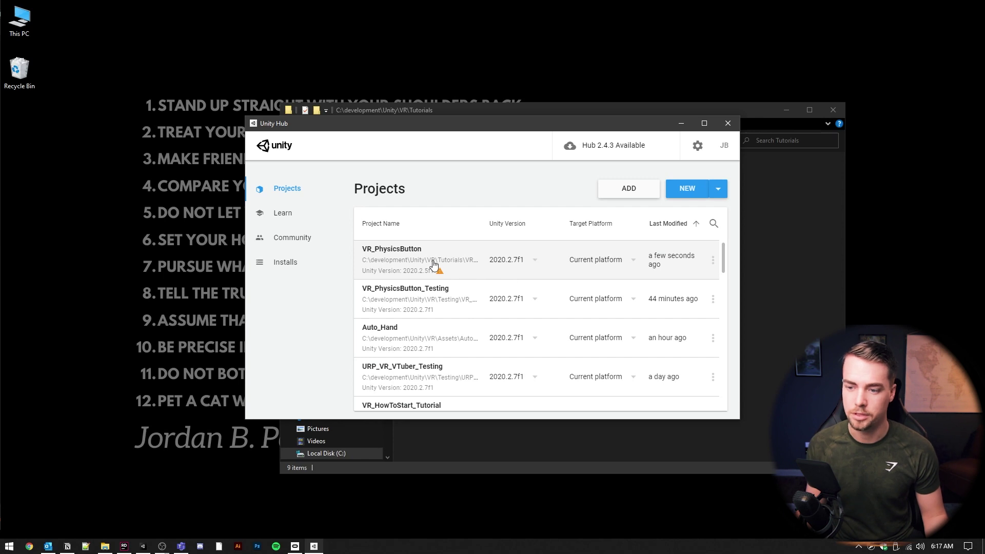
{"action": "left_click", "coordinate": [417, 262]}
{"action": "left_click", "coordinate": [666, 323]}
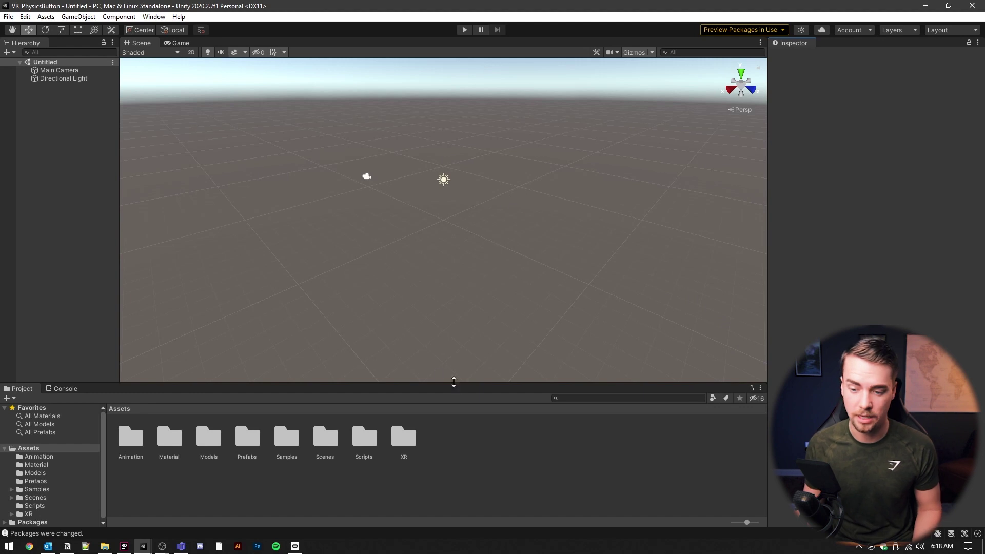
- Open SampleScene from the project's Scenes folder and bring the table into view
{"action": "double_click", "coordinate": [327, 445]}
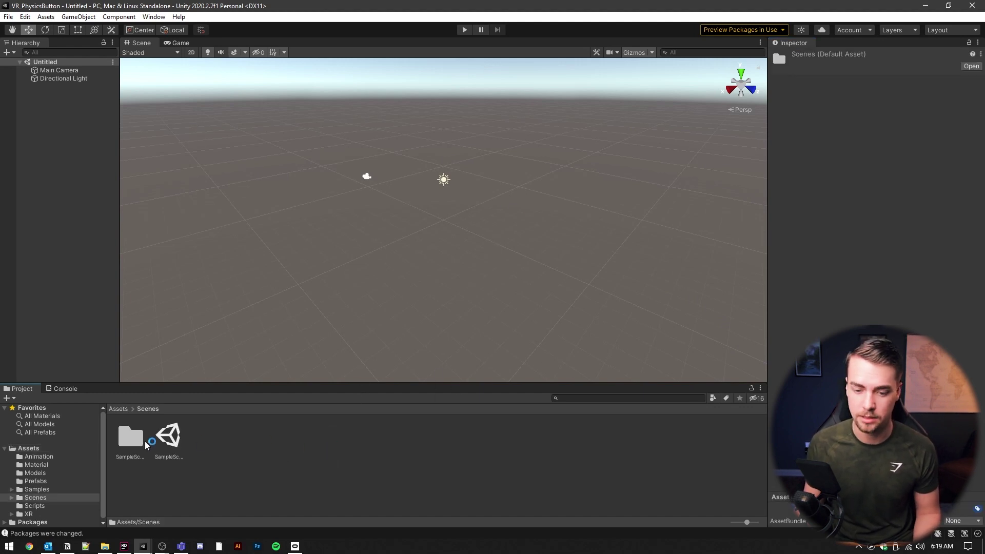
{"action": "double_click", "coordinate": [164, 441]}
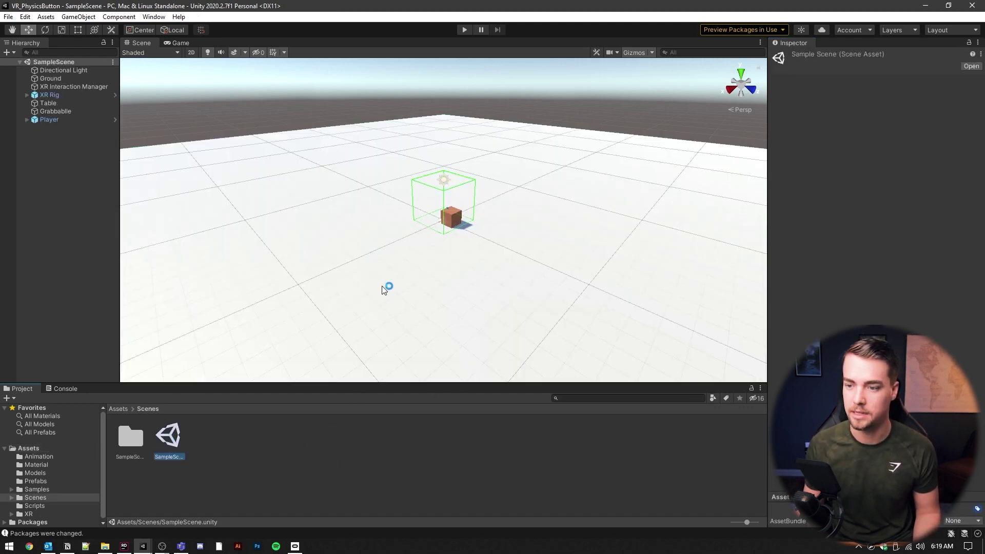
{"action": "left_click_drag", "start_coordinate": [451, 223], "coordinate": [449, 212], "text": "alt"}
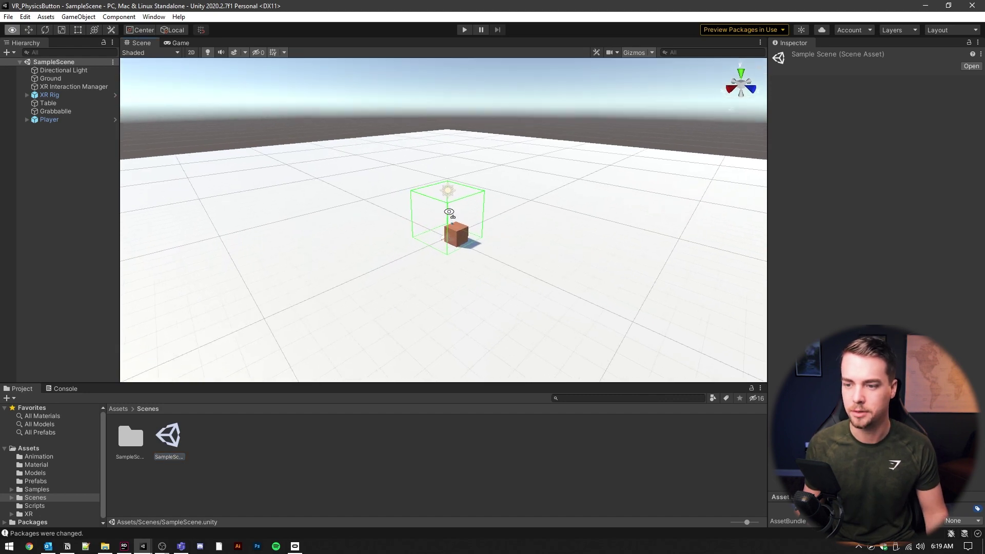
{"action": "mouse_move", "coordinate": [448, 211]}
{"action": "right_mouse_down"}
{"action": "mouse_move", "coordinate": [667, 228]}
{"action": "mouse_move", "coordinate": [643, 246]}
{"action": "mouse_move", "coordinate": [655, 223]}
{"action": "mouse_move", "coordinate": [576, 218]}
{"action": "right_mouse_up"}
- Delete the Table cube and the small Grabbable cube from the scene
{"action": "left_click", "coordinate": [532, 228]}
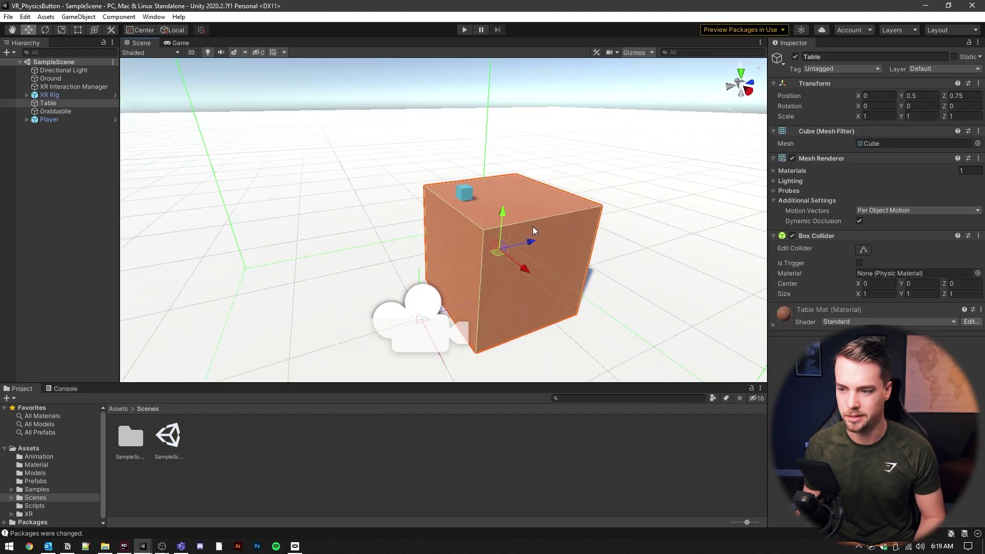
{"action": "key", "text": "Delete"}
{"action": "left_click", "coordinate": [466, 202]}
{"action": "key", "text": "Delete"}
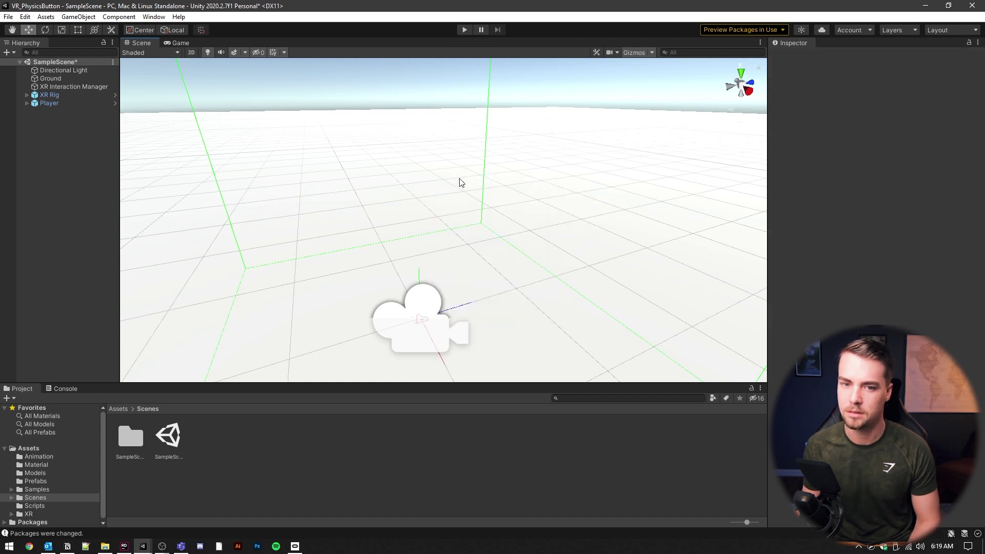
- Apply Fix All to the OpenXR validation issues in XR Plug-in Management, then close Project Settings
{"action": "left_click", "coordinate": [25, 17]}
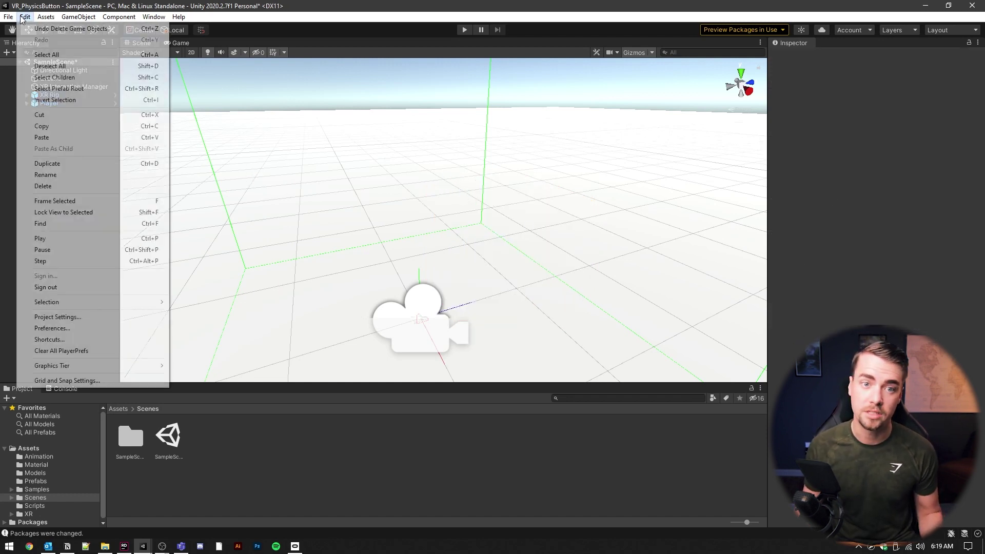
{"action": "left_click", "coordinate": [72, 317]}
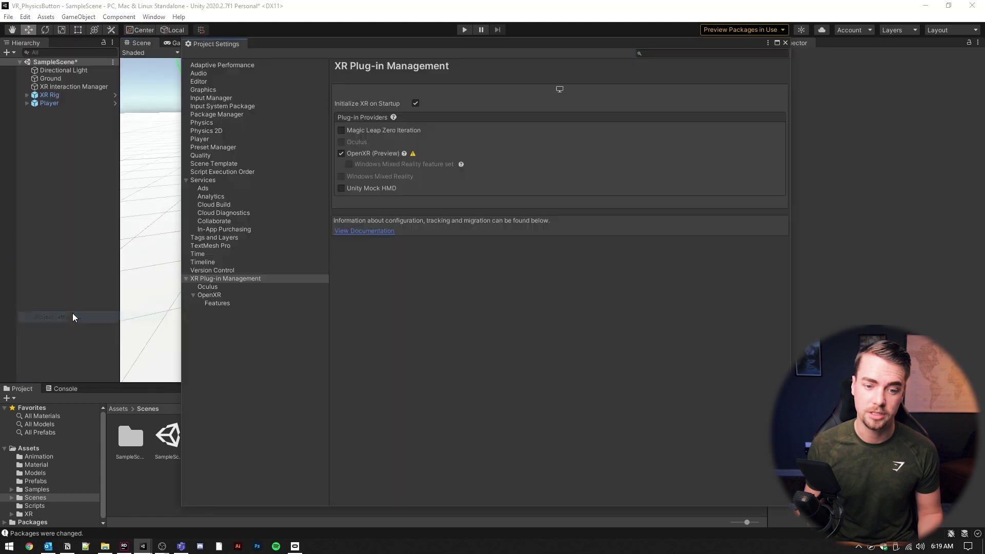
{"action": "left_click", "coordinate": [413, 154]}
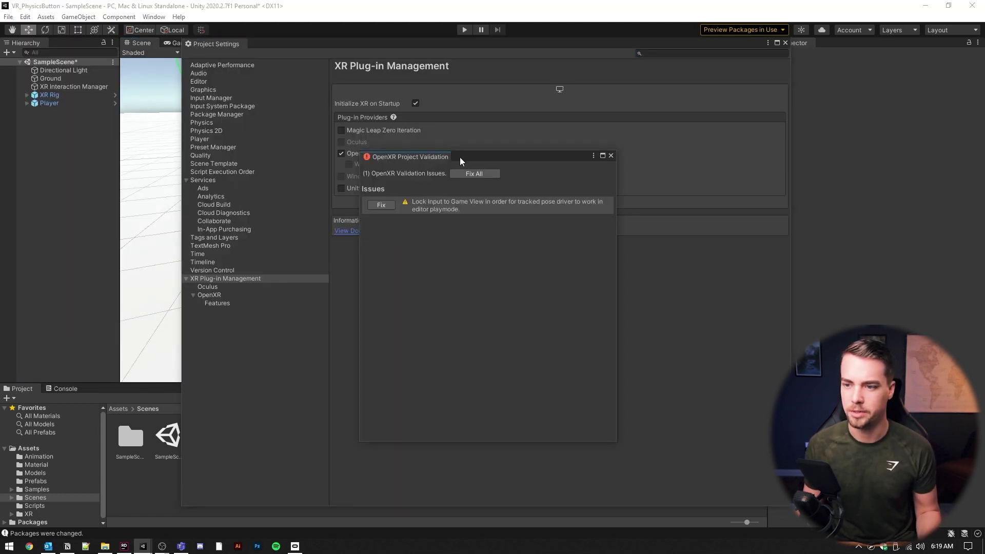
{"action": "left_click_drag", "start_coordinate": [460, 158], "coordinate": [444, 202]}
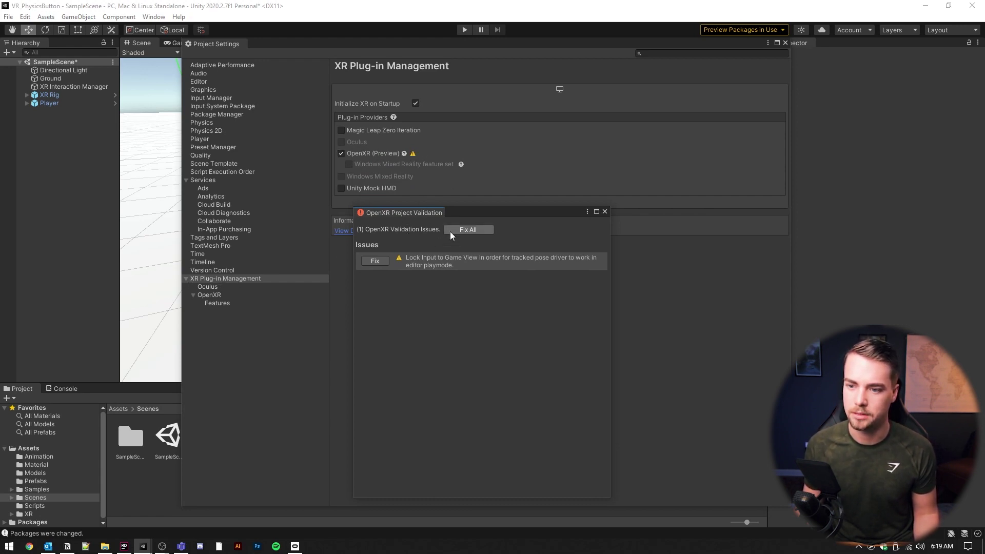
{"action": "left_click", "coordinate": [469, 227]}
{"action": "left_click", "coordinate": [603, 212]}
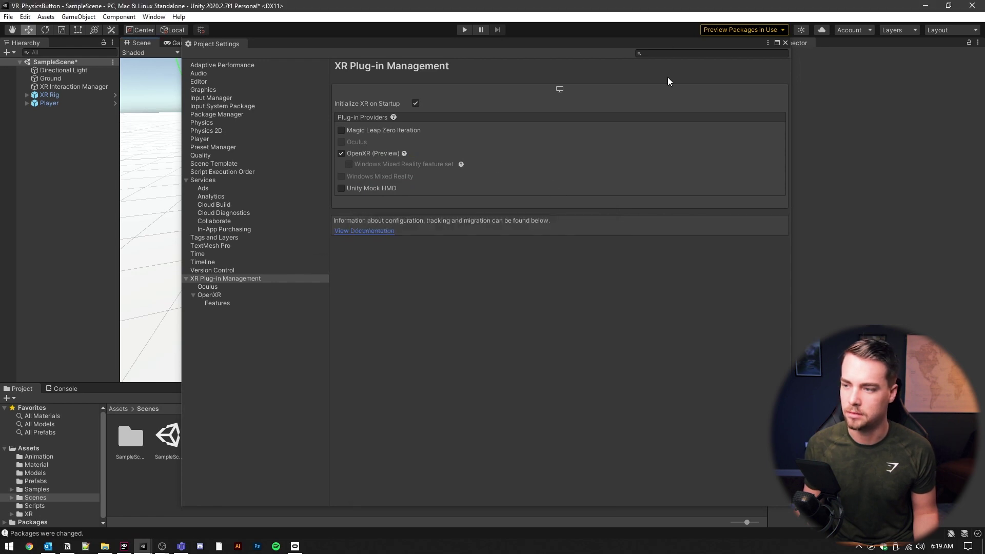
{"action": "left_click", "coordinate": [783, 43]}
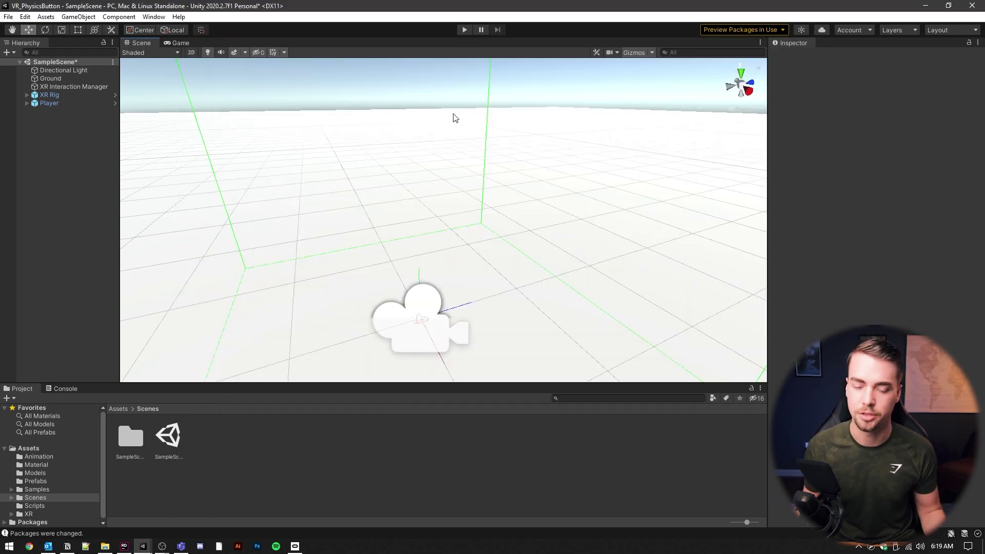
- Create a cube reset to the origin and name it Pedestal
{"action": "right_click", "coordinate": [35, 120]}
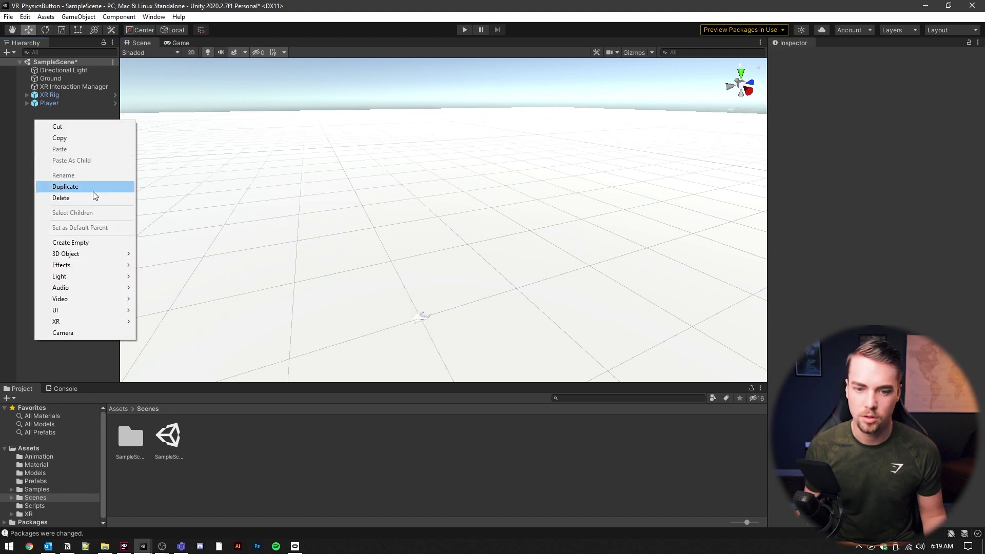
{"action": "left_click", "coordinate": [179, 254]}
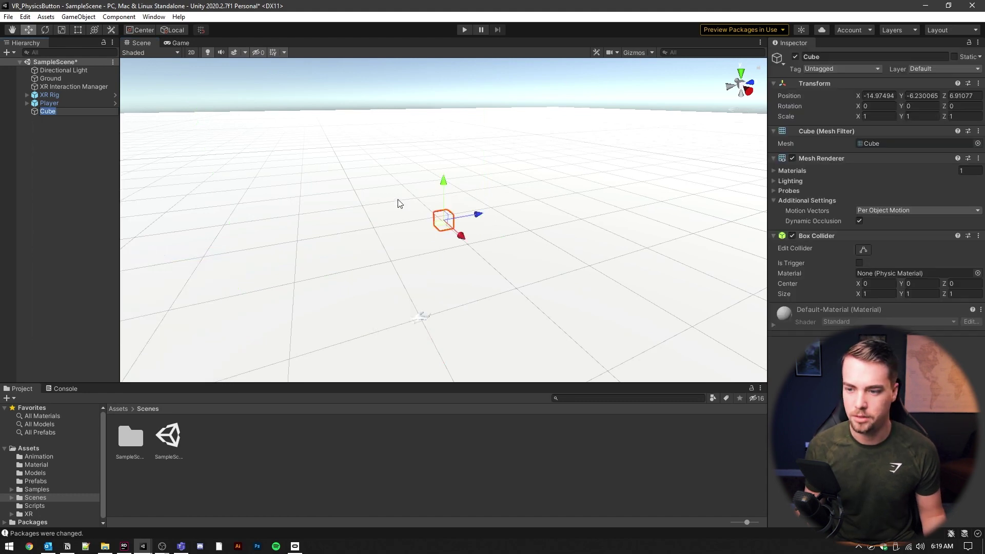
{"action": "right_click", "coordinate": [897, 85]}
{"action": "left_click", "coordinate": [916, 94]}
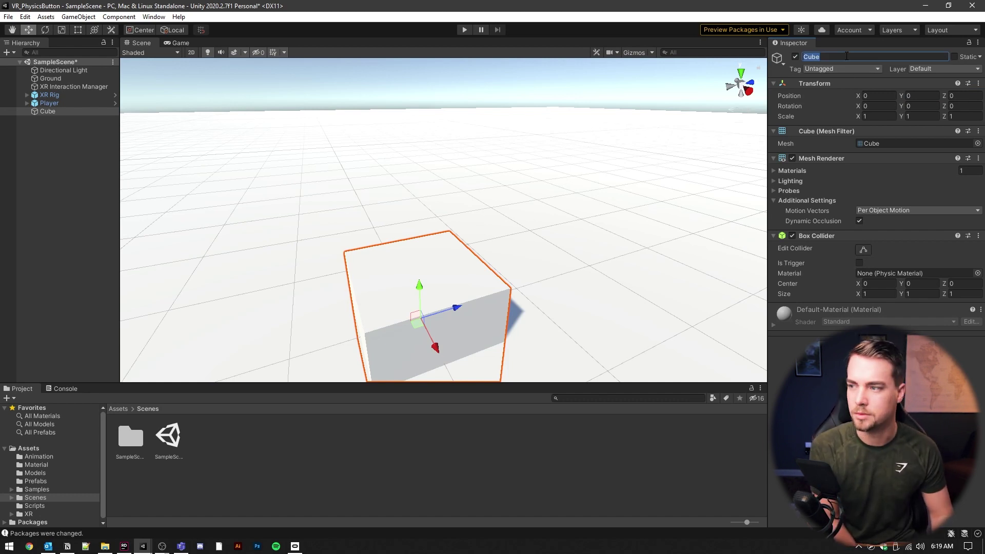
{"action": "type", "text": "Pedestal"}
{"action": "key", "text": "Return"}
- Scale the Pedestal small and tall, then raise it to stand on the ground
{"action": "key", "text": "r"}
{"action": "left_click_drag", "start_coordinate": [415, 319], "coordinate": [386, 317]}
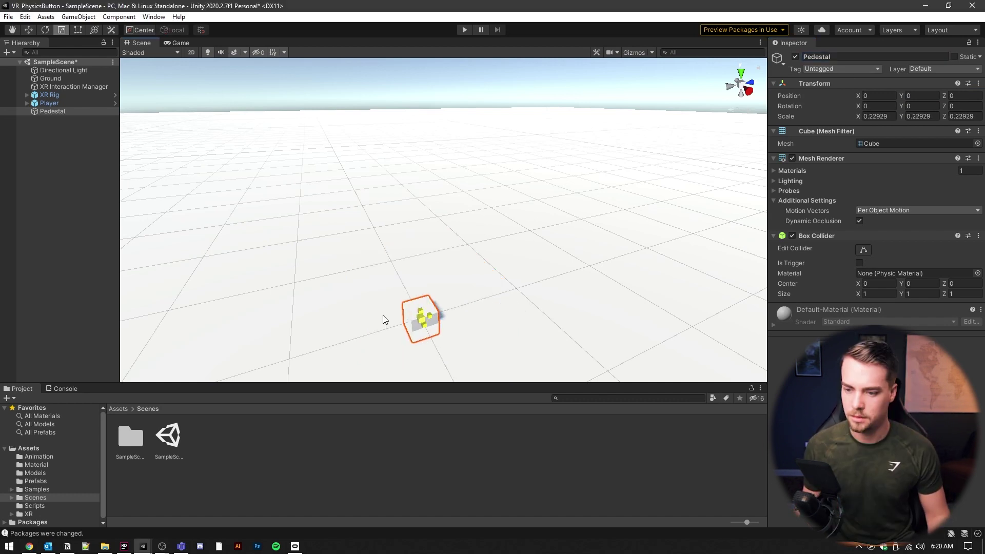
{"action": "left_click_drag", "start_coordinate": [416, 282], "coordinate": [423, 187]}
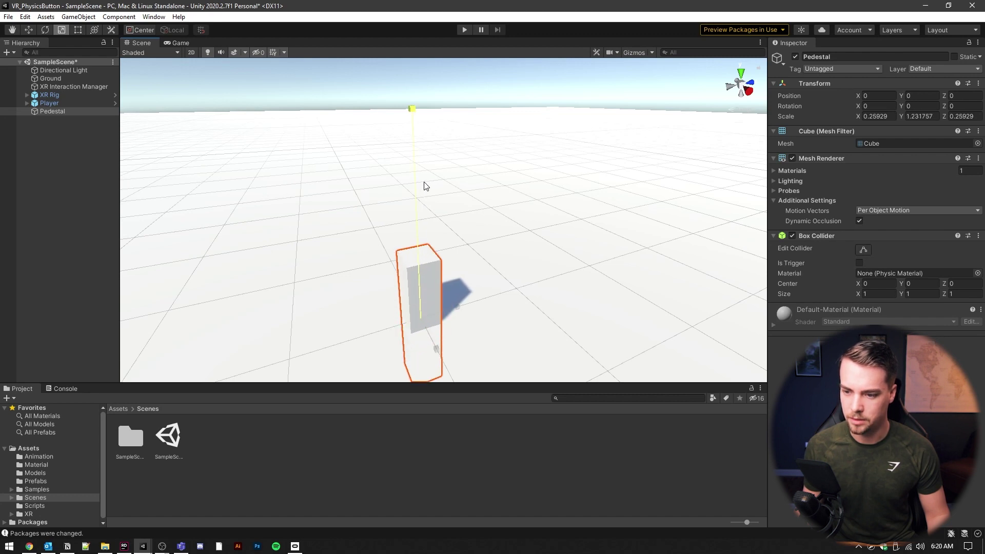
{"action": "key", "text": "w"}
{"action": "left_click_drag", "start_coordinate": [418, 287], "coordinate": [418, 223]}
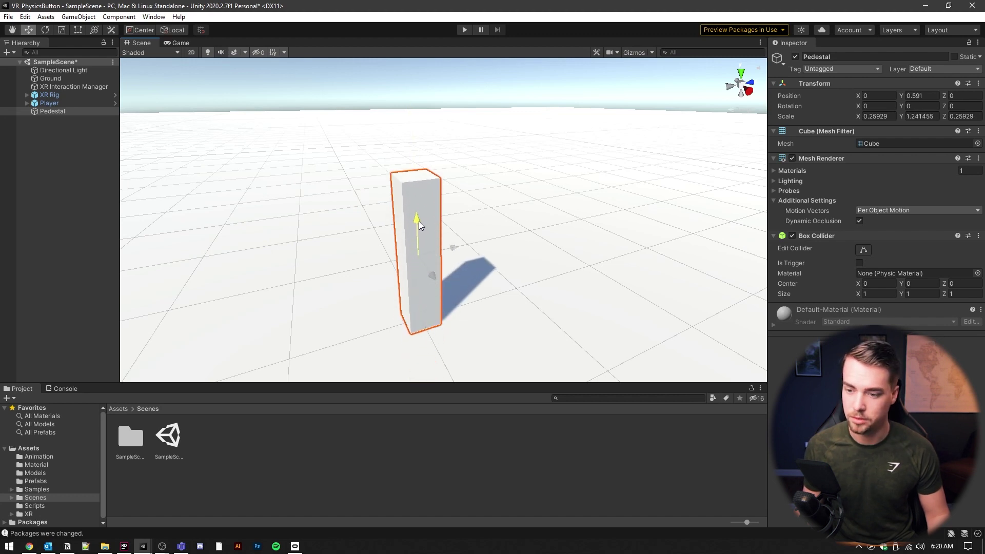
- Apply the ObjectMat material to the Pedestal
{"action": "left_click", "coordinate": [35, 464]}
{"action": "left_click_drag", "start_coordinate": [129, 439], "coordinate": [422, 235]}
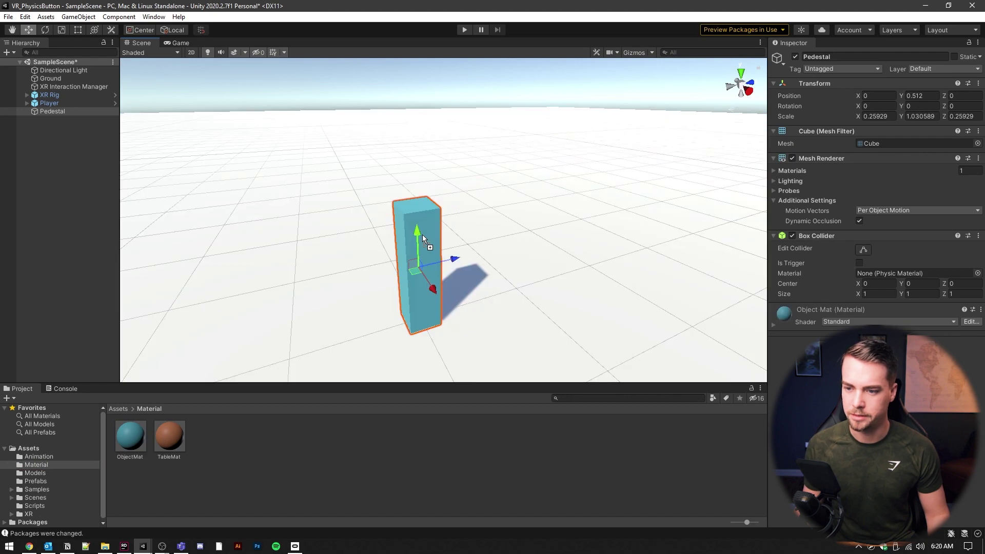
{"action": "left_click_drag", "start_coordinate": [496, 289], "coordinate": [504, 169], "text": "alt"}
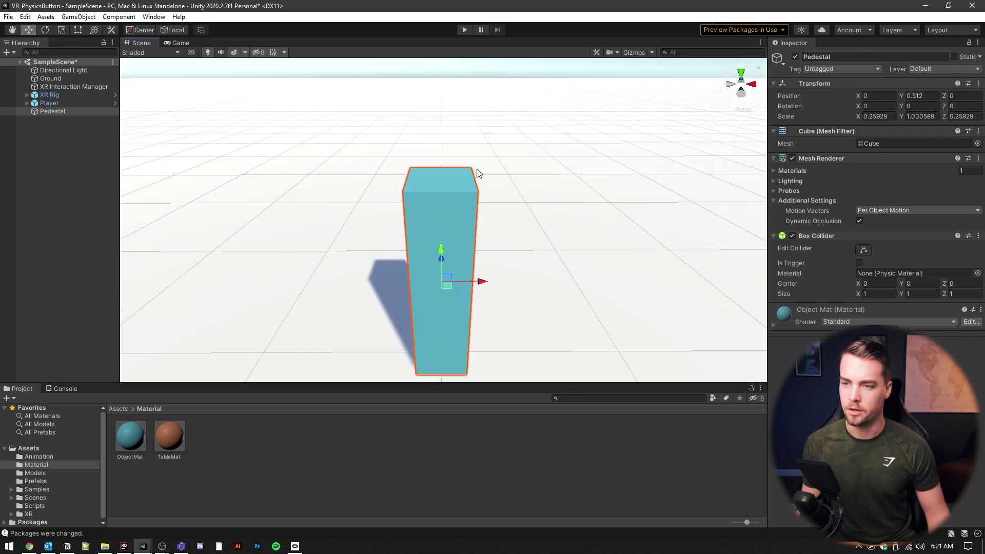
- Create an empty object named Button
{"action": "right_click", "coordinate": [59, 136]}
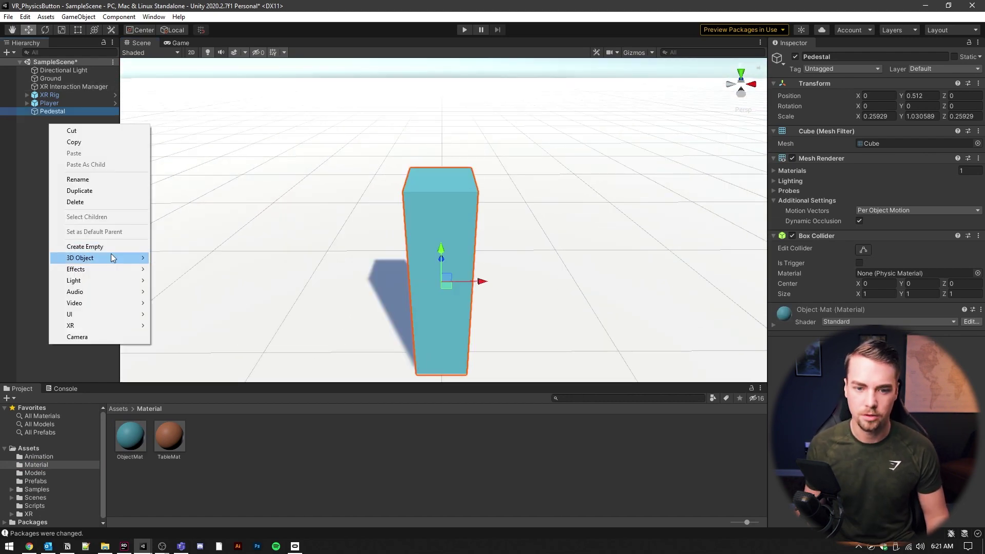
{"action": "left_click", "coordinate": [108, 244]}
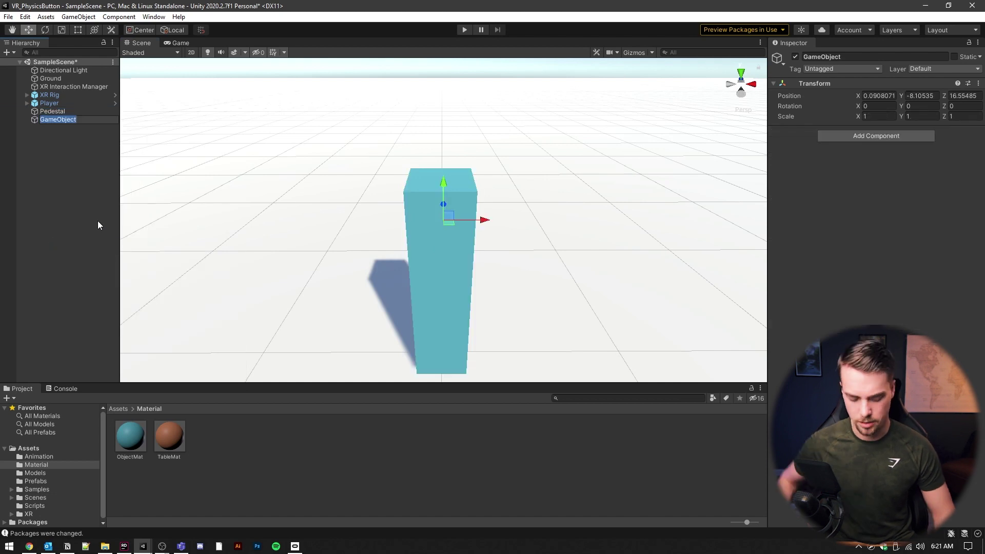
{"action": "type", "text": "Button"}
{"action": "key", "text": "Return"}
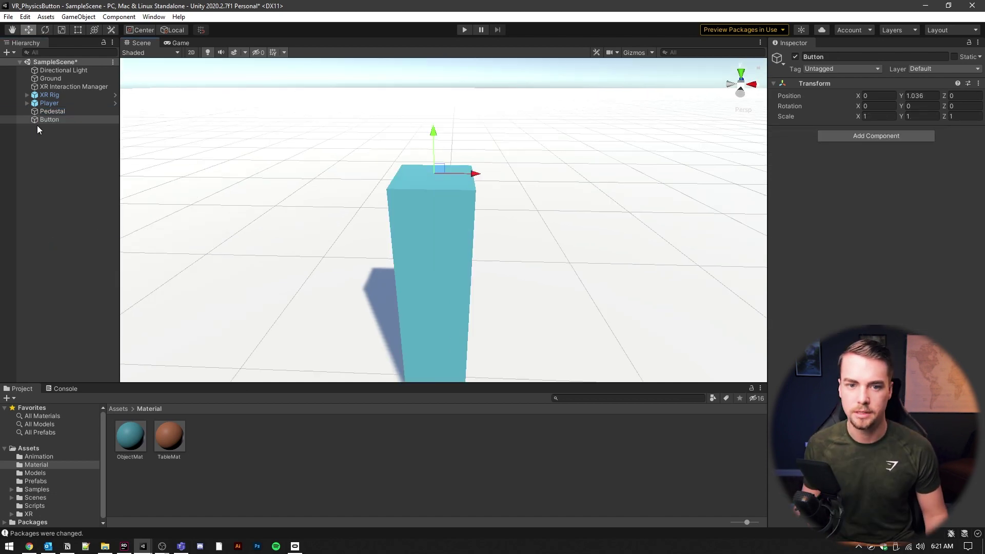
- Add a cylinder child under Button, scaled to 0.1, 0.012, 0.1
{"action": "right_click", "coordinate": [51, 121]}
{"action": "mouse_move", "coordinate": [82, 265]}
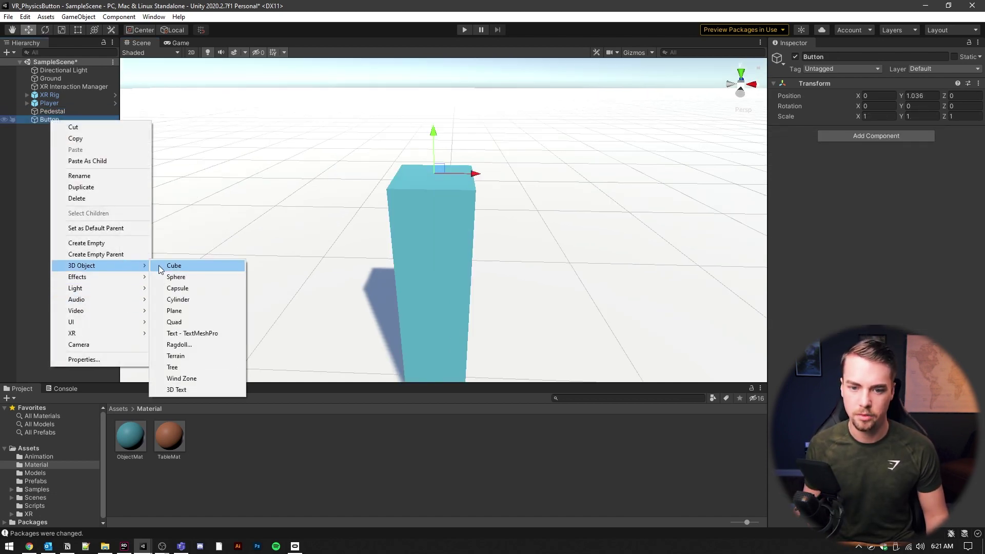
{"action": "left_click", "coordinate": [192, 299]}
{"action": "left_click", "coordinate": [887, 116]}
{"action": "type", "text": "0.1"}
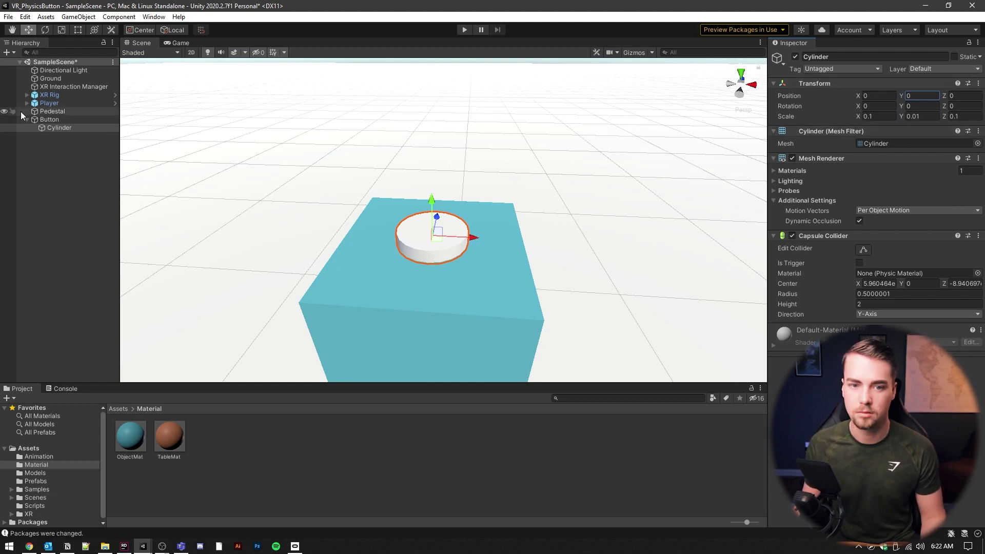
- Raise Button slightly so the disc rests on top of the pedestal
{"action": "left_click", "coordinate": [49, 120]}
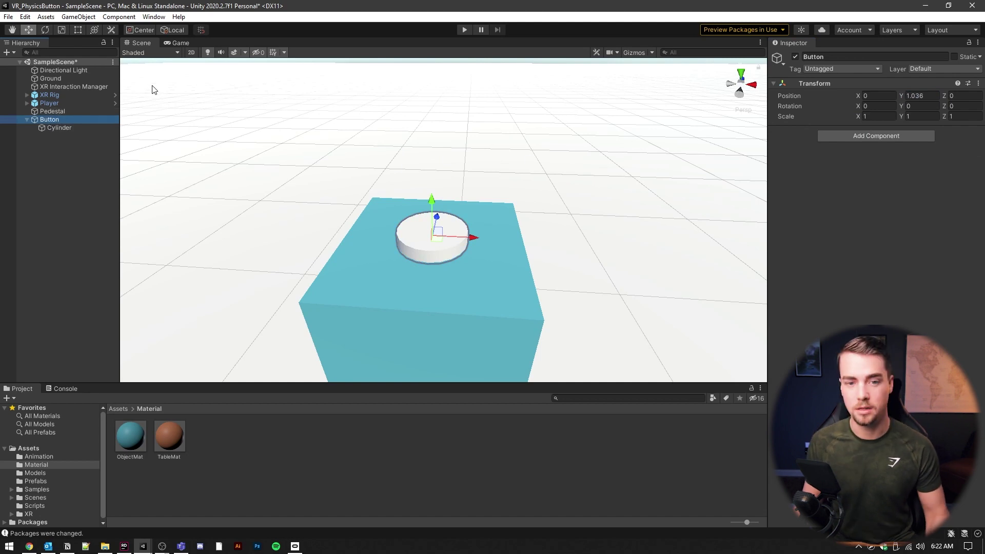
{"action": "left_click", "coordinate": [88, 126]}
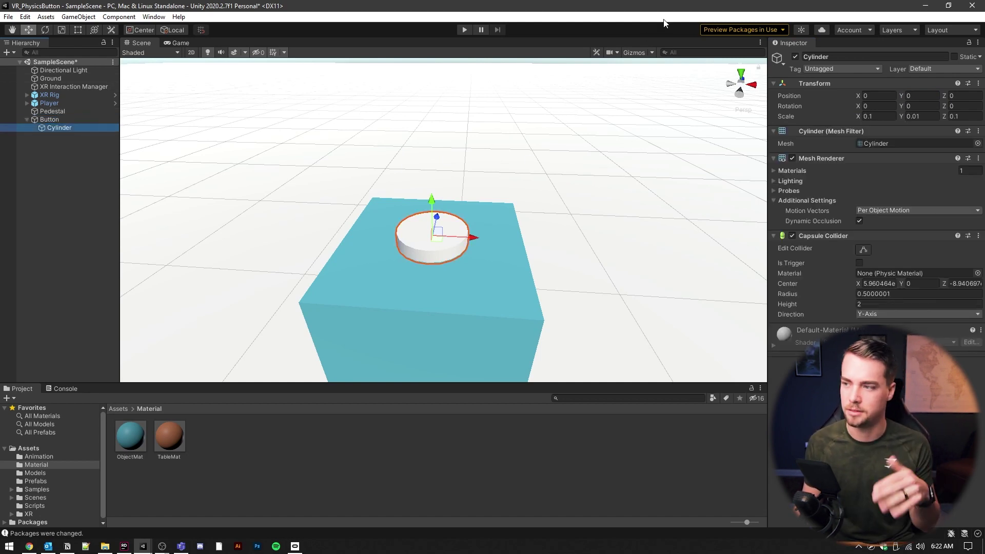
{"action": "key", "text": "ctrl+z"}
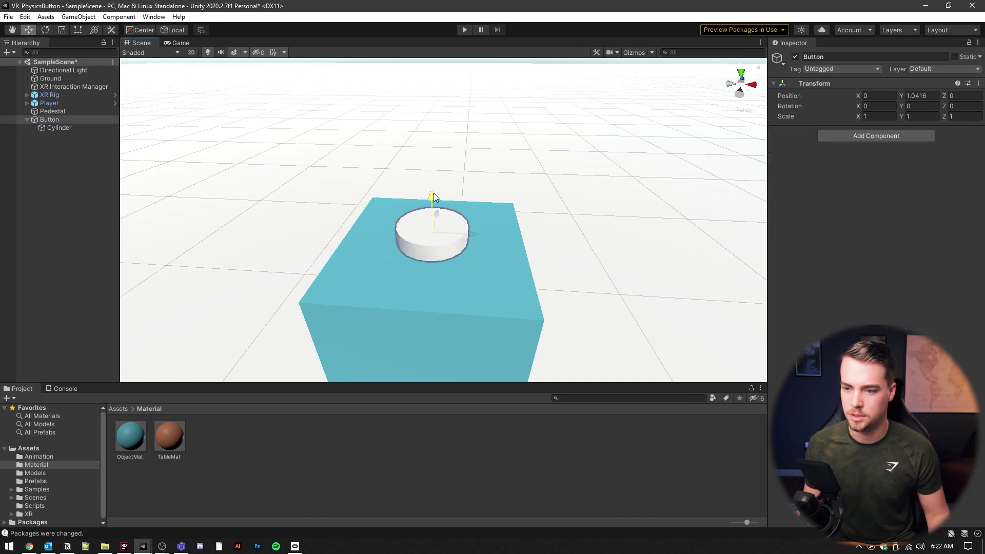
{"action": "left_click_drag", "start_coordinate": [432, 195], "coordinate": [432, 193]}
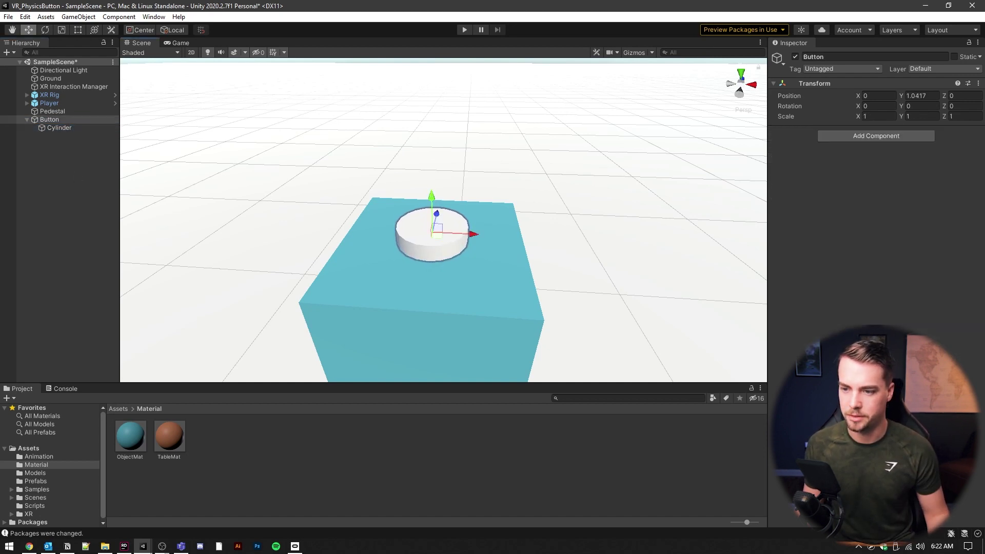
{"action": "left_click", "coordinate": [72, 127]}
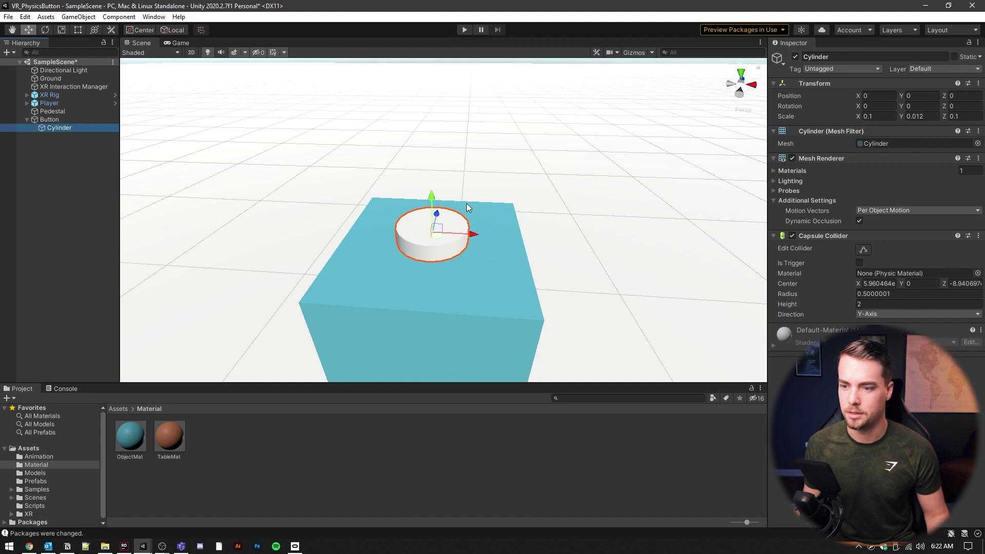
- Rename the cylinder Base and remove its Capsule Collider
{"action": "left_click", "coordinate": [871, 57]}
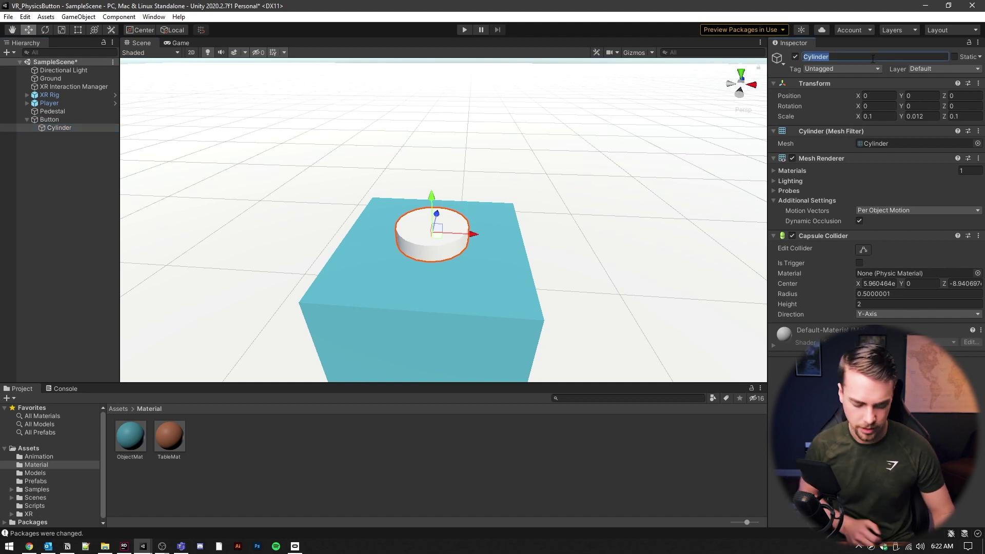
{"action": "type", "text": "Base"}
{"action": "key", "text": "Return"}
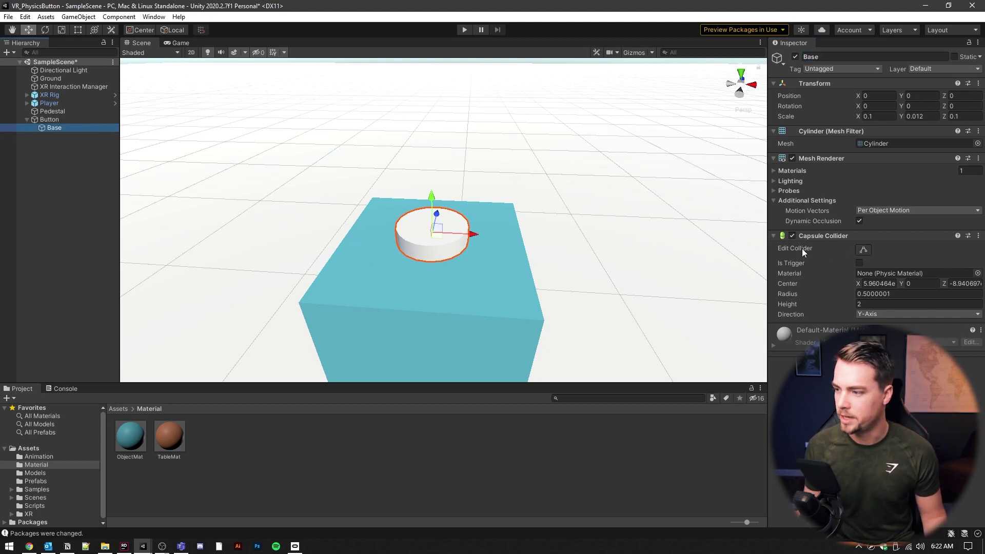
{"action": "right_click", "coordinate": [825, 235]}
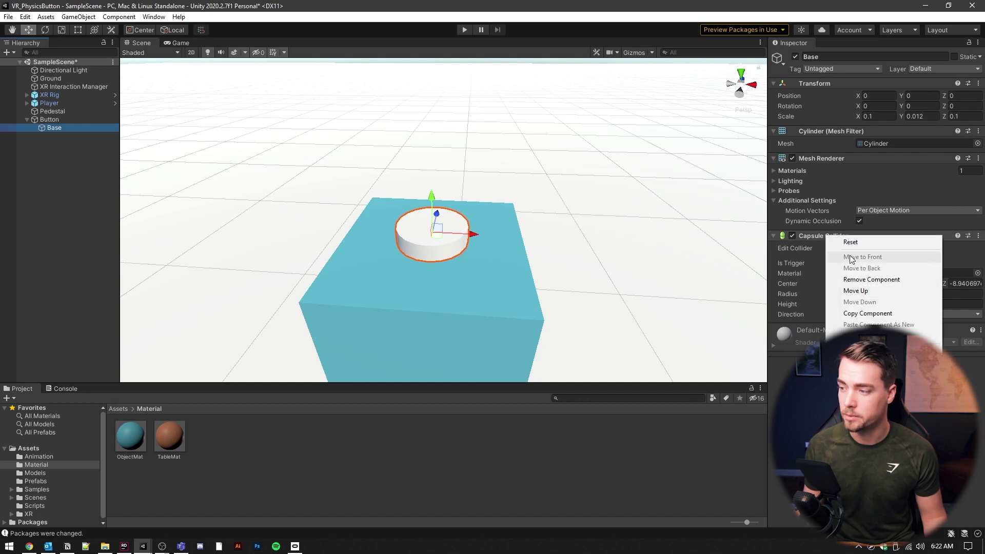
{"action": "left_click", "coordinate": [856, 278]}
- Add a convex Mesh Collider to Base
{"action": "left_click", "coordinate": [862, 159]}
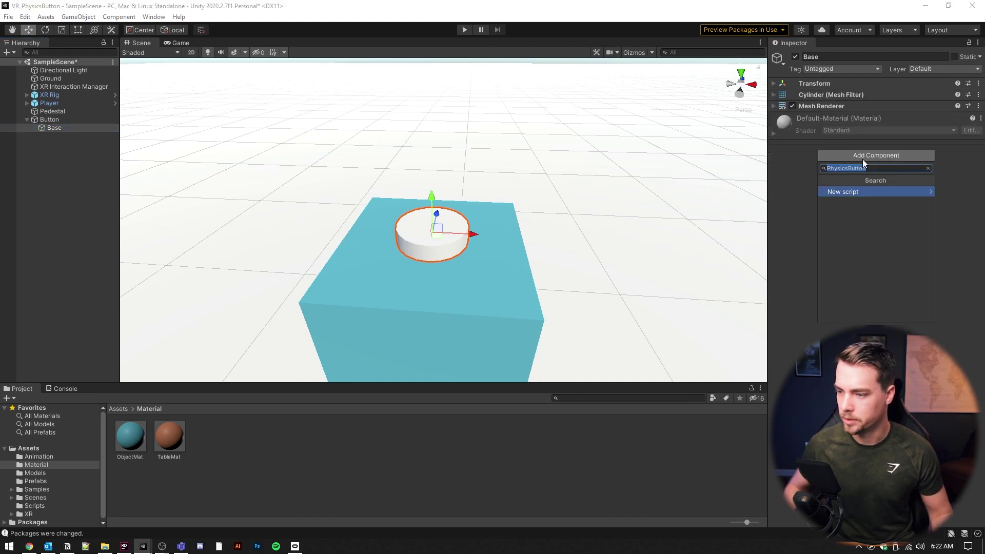
{"action": "type", "text": "mesh col"}
{"action": "key", "text": "Return"}
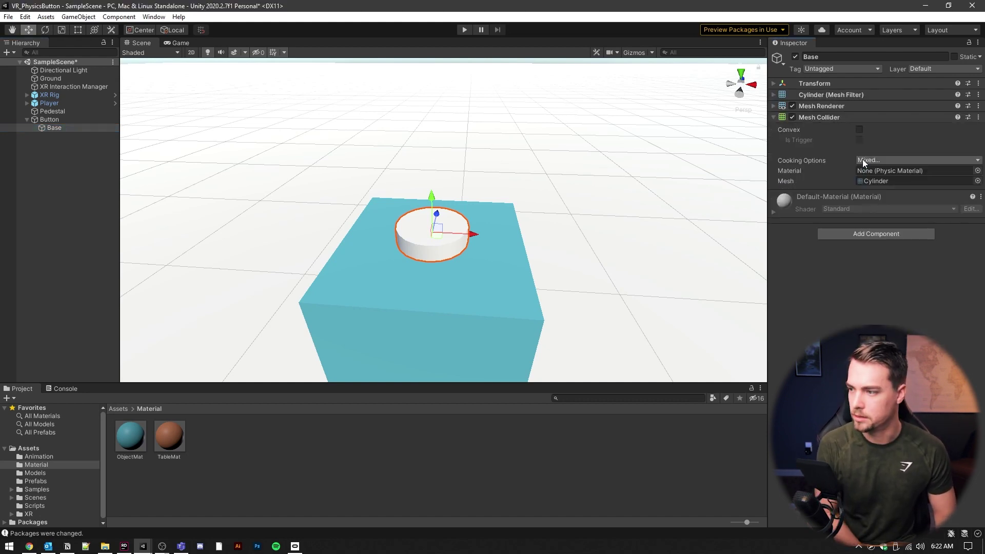
{"action": "left_click", "coordinate": [858, 130]}
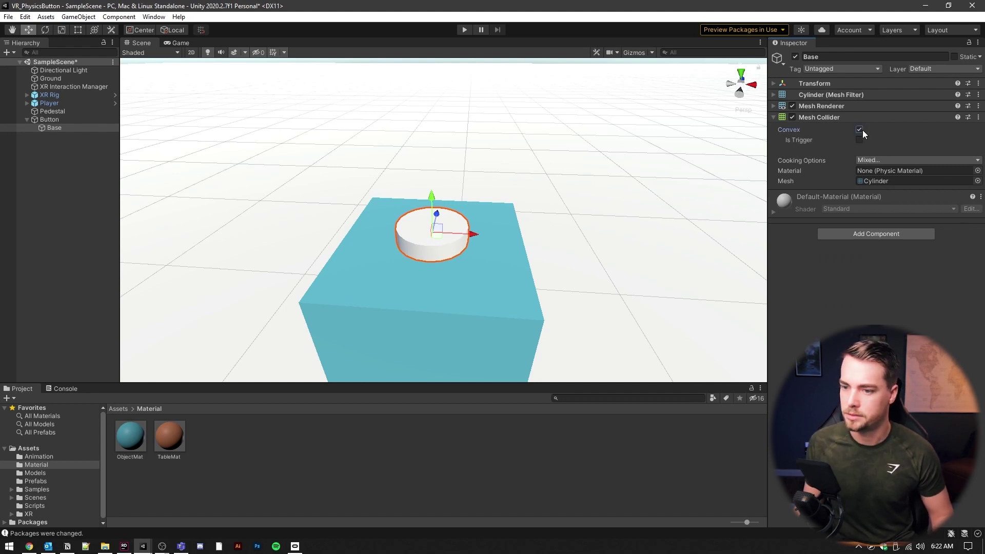
- Add a Rigidbody with Is Kinematic enabled to Base
{"action": "left_click_drag", "start_coordinate": [541, 247], "coordinate": [543, 231], "text": "alt"}
{"action": "left_click", "coordinate": [845, 233]}
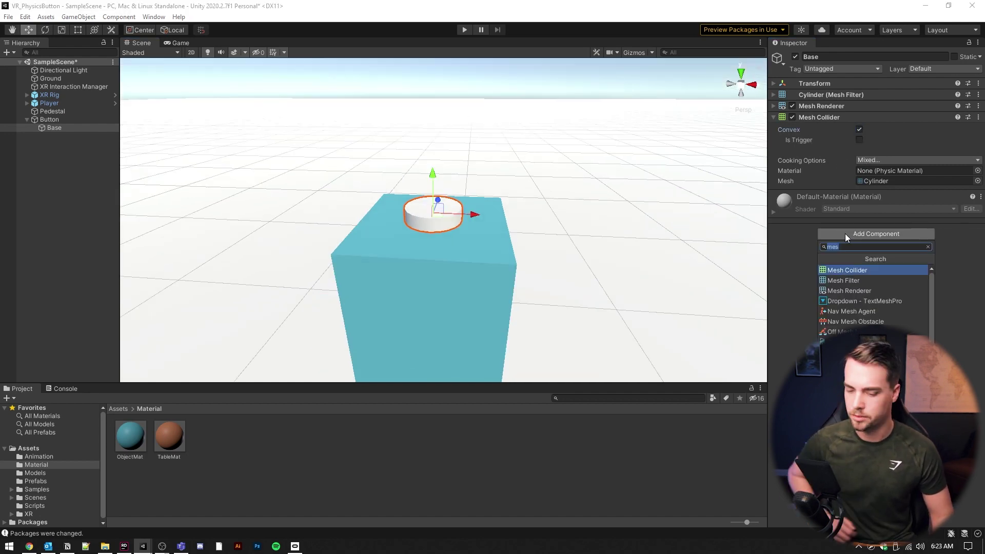
{"action": "type", "text": "rigid"}
{"action": "key", "text": "Return"}
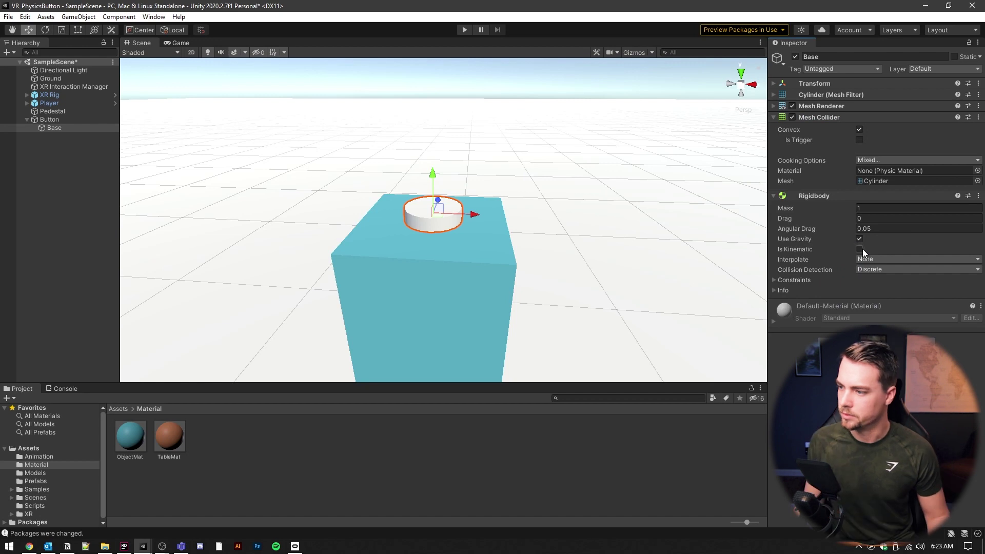
{"action": "left_click", "coordinate": [859, 248]}
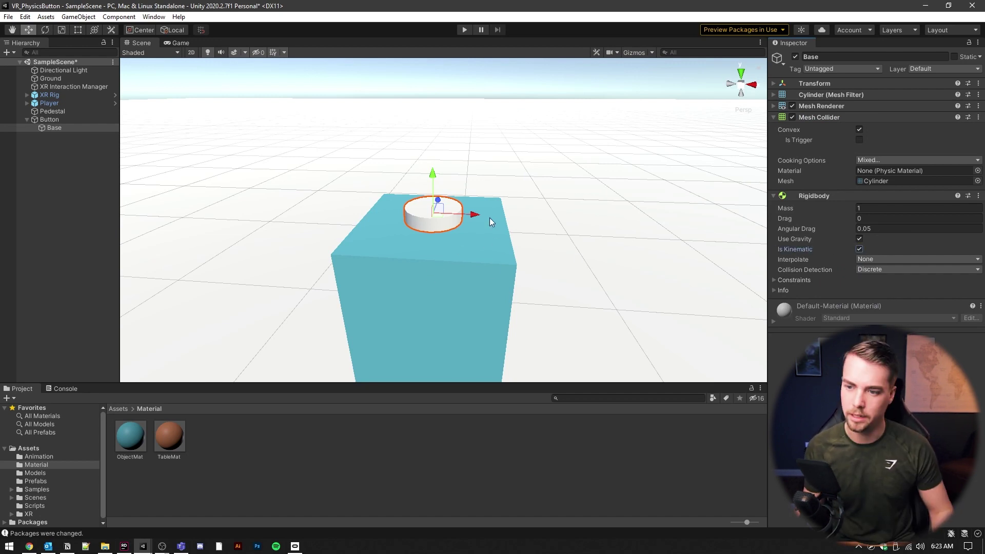
{"action": "left_click", "coordinate": [49, 119]}
- Create an empty child of Button named Push
{"action": "right_click", "coordinate": [52, 121]}
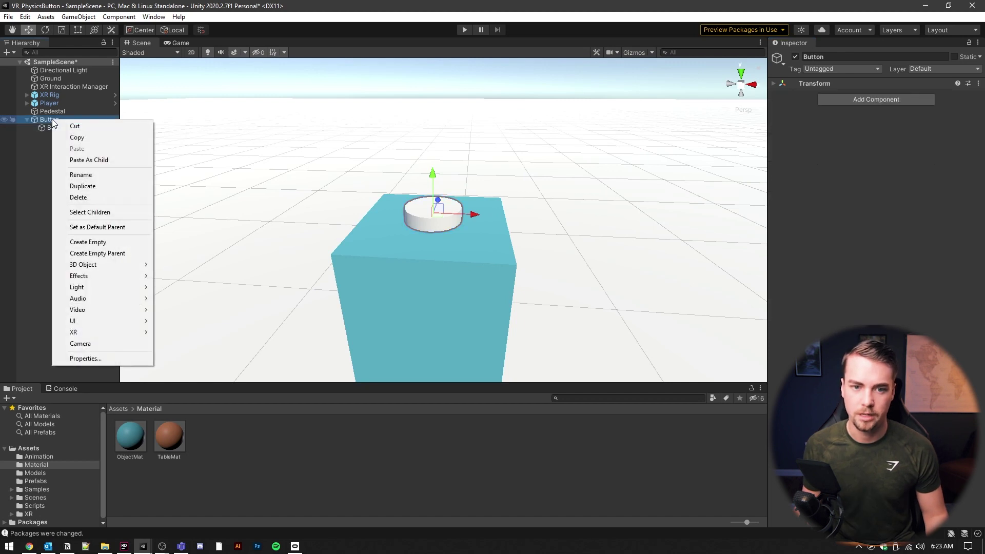
{"action": "left_click", "coordinate": [97, 242]}
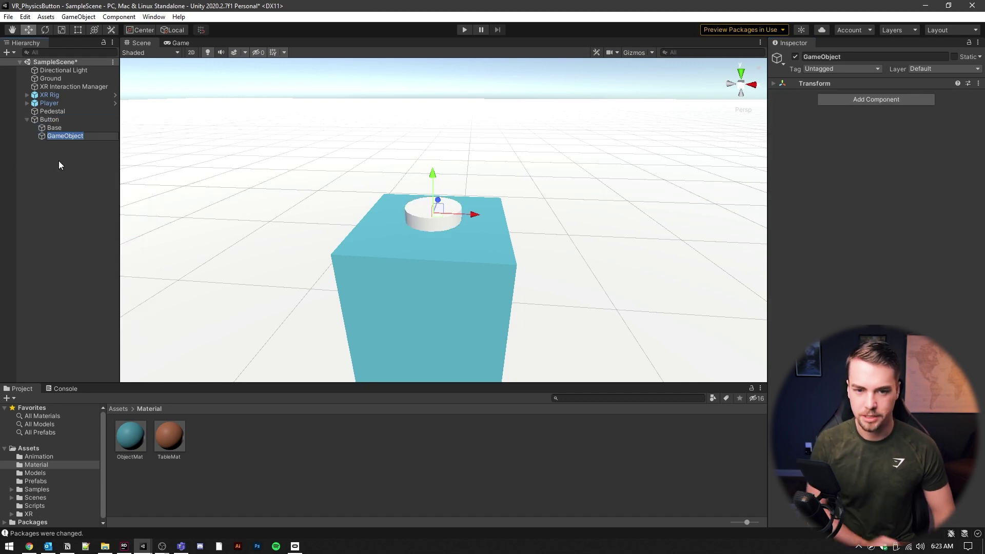
{"action": "type", "text": "Push"}
{"action": "key", "text": "Return"}
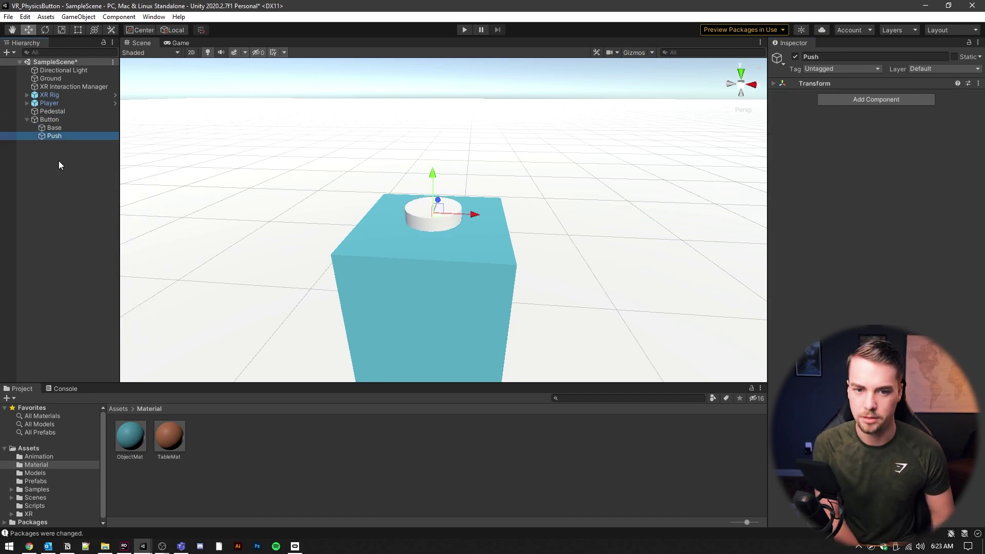
{"action": "left_click", "coordinate": [772, 84]}
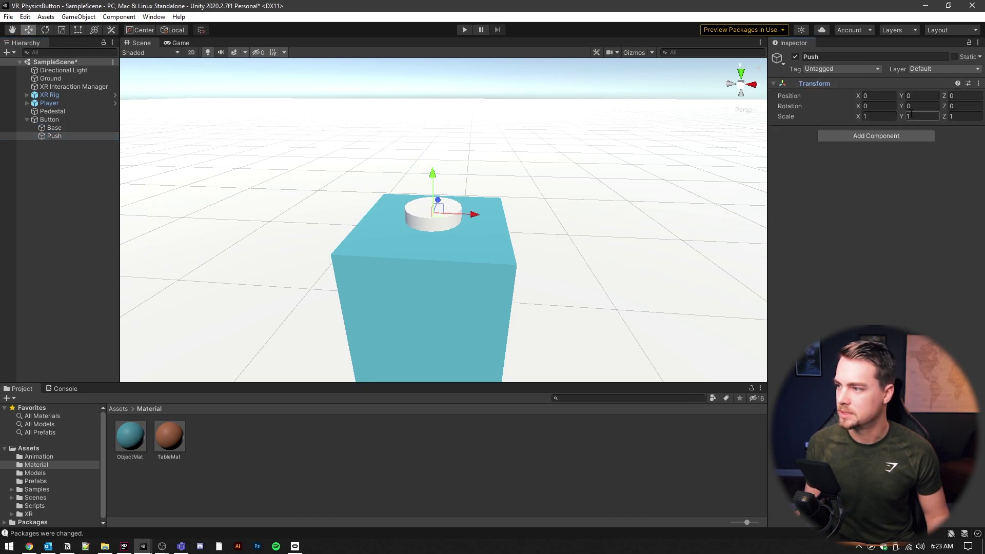
- Duplicate Base, move the copy under Push, and rename it Clicker
{"action": "left_click", "coordinate": [65, 129]}
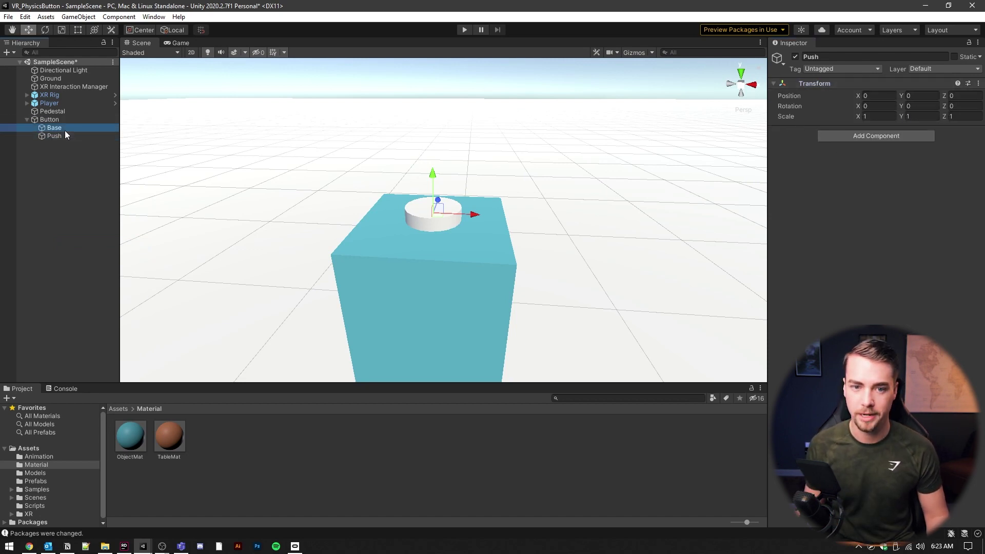
{"action": "key", "text": "ctrl+d"}
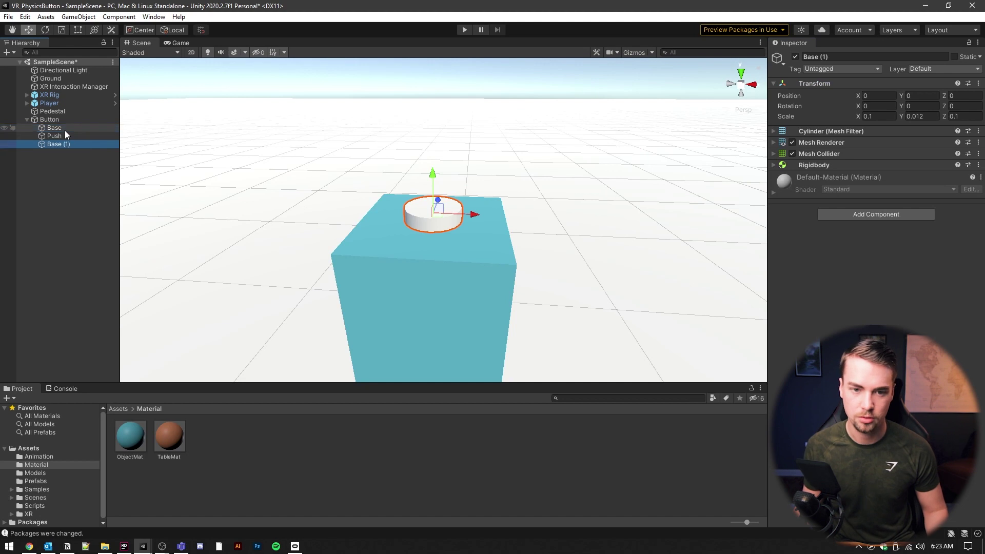
{"action": "left_click_drag", "start_coordinate": [58, 145], "coordinate": [57, 136]}
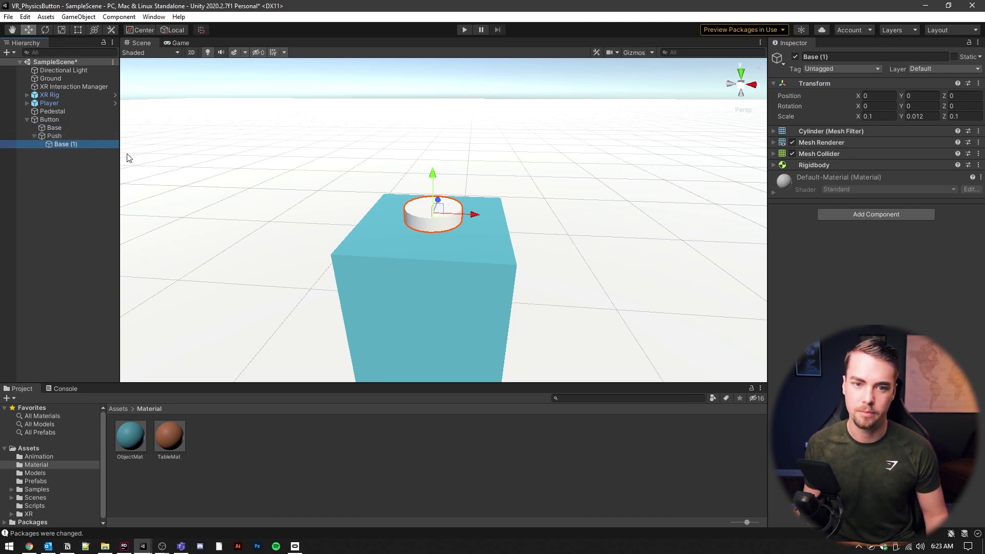
{"action": "left_click", "coordinate": [834, 56]}
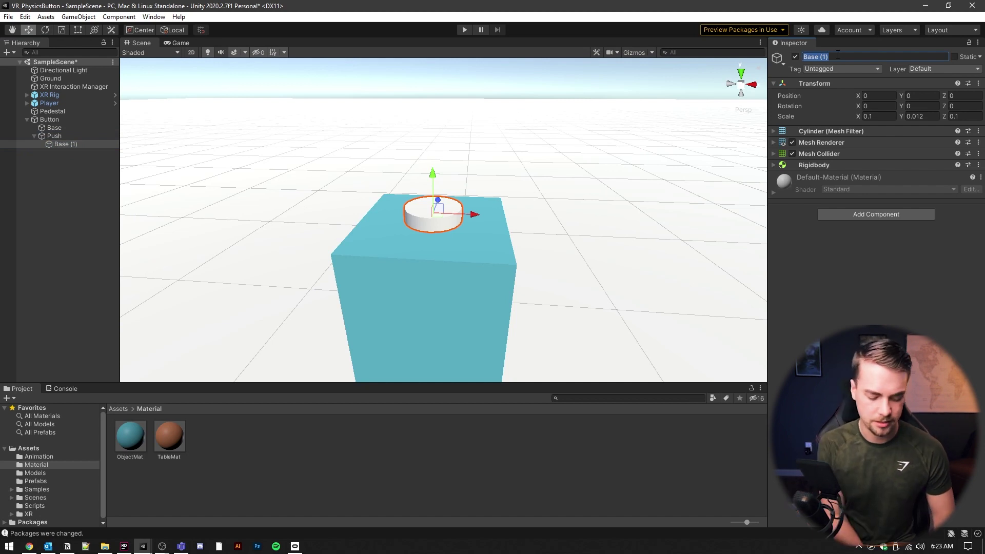
{"action": "type", "text": "Clicker"}
{"action": "key", "text": "Return"}
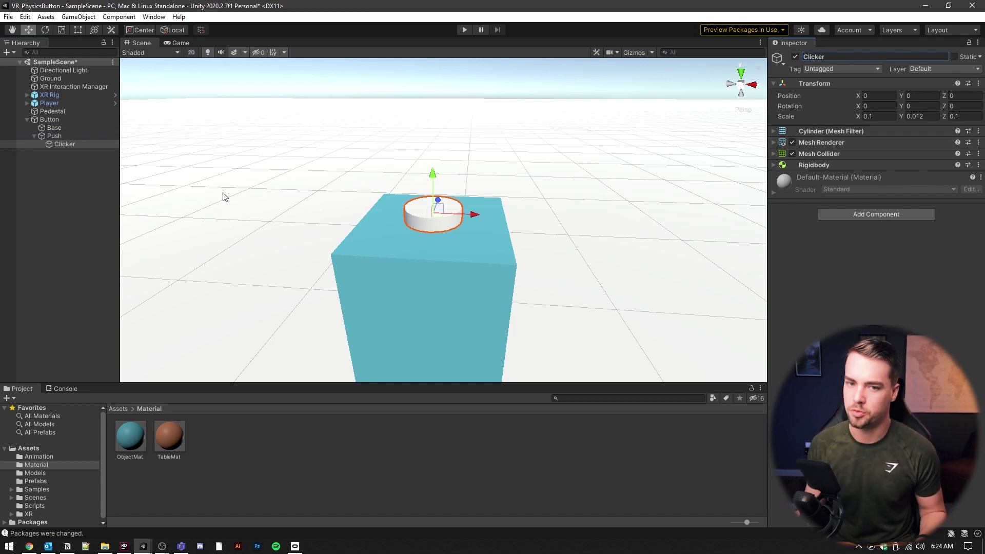
{"action": "right_click", "coordinate": [825, 167]}
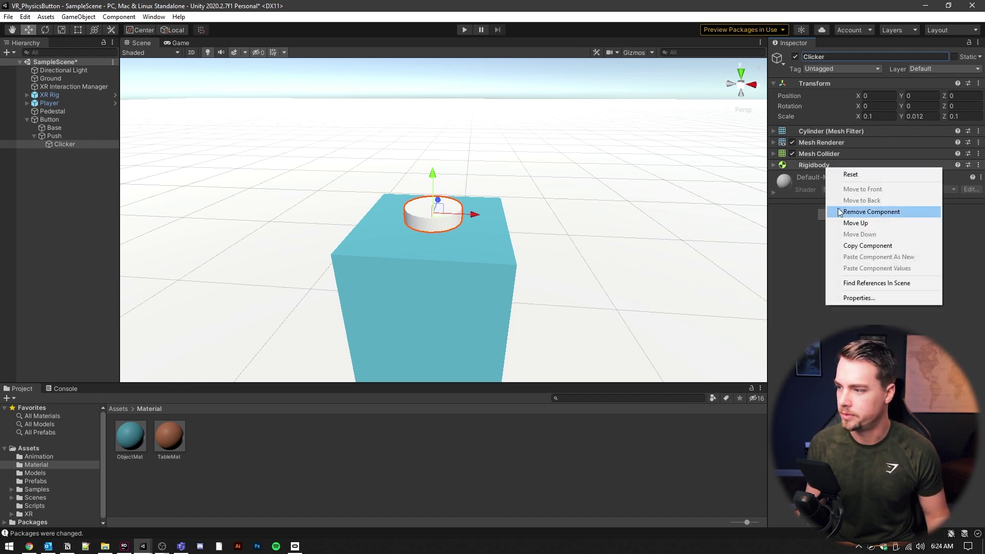
- Remove the Rigidbody and Mesh Collider from Clicker
{"action": "left_click", "coordinate": [838, 208]}
{"action": "right_click", "coordinate": [827, 156]}
{"action": "left_click", "coordinate": [848, 196]}
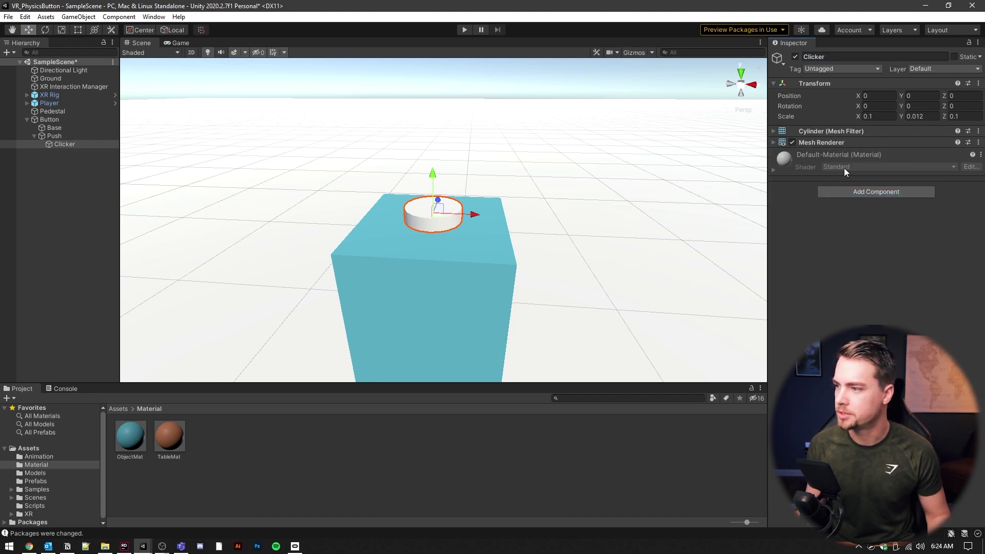
- Raise the Push part slightly above the base
{"action": "key", "text": "r"}
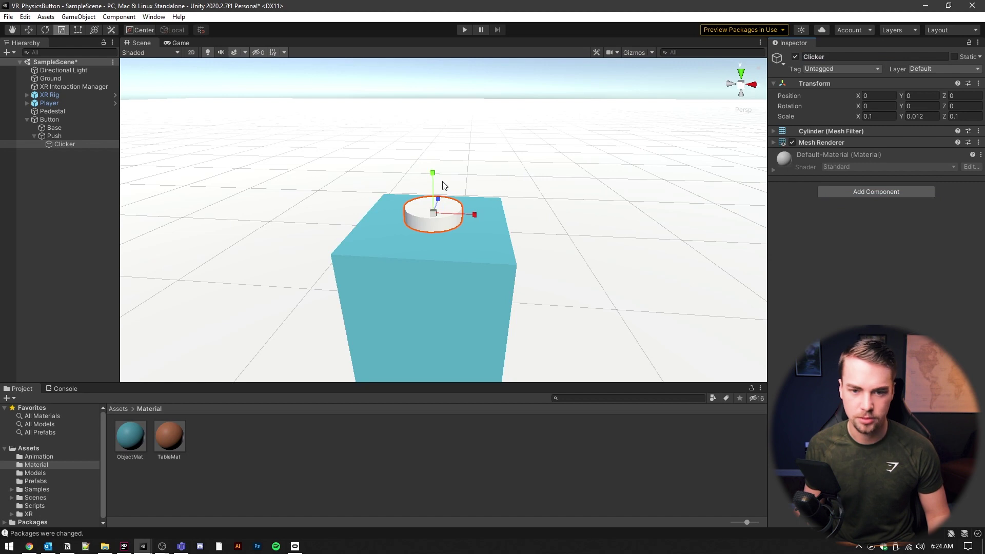
{"action": "double_click", "coordinate": [66, 137]}
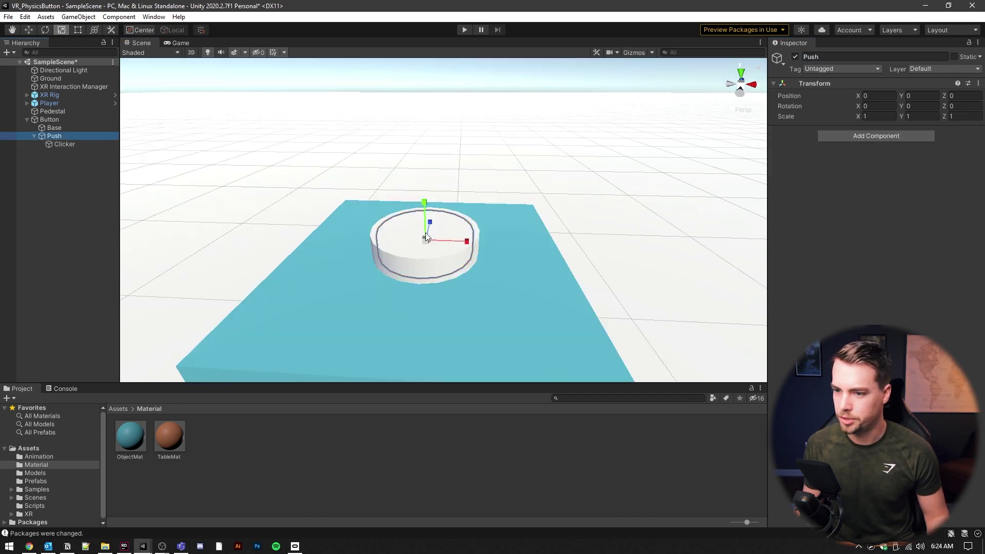
{"action": "key", "text": "w"}
{"action": "left_click_drag", "start_coordinate": [425, 212], "coordinate": [422, 191]}
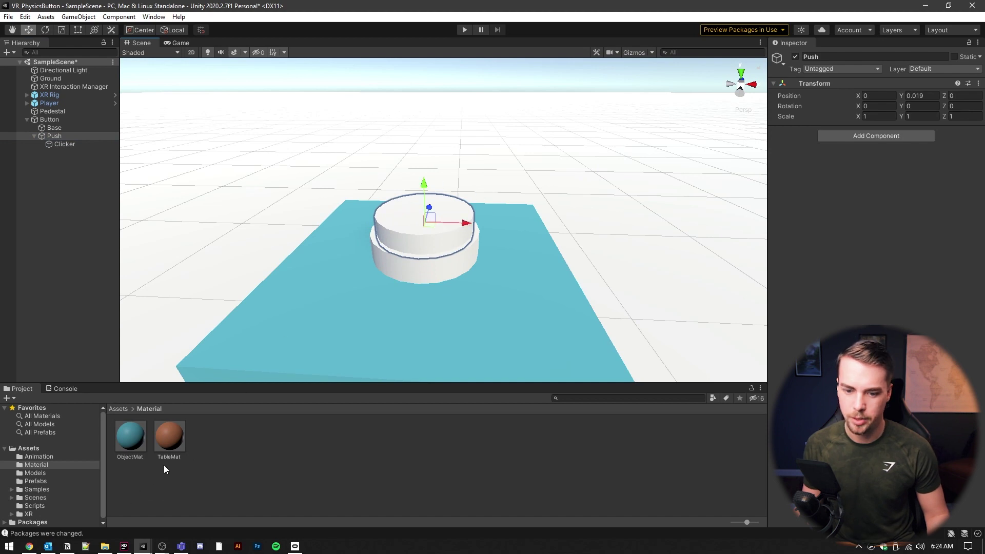
- Apply TableMat to the Clicker disc and change its Albedo colour from orange to red
{"action": "left_click_drag", "start_coordinate": [174, 436], "coordinate": [417, 234]}
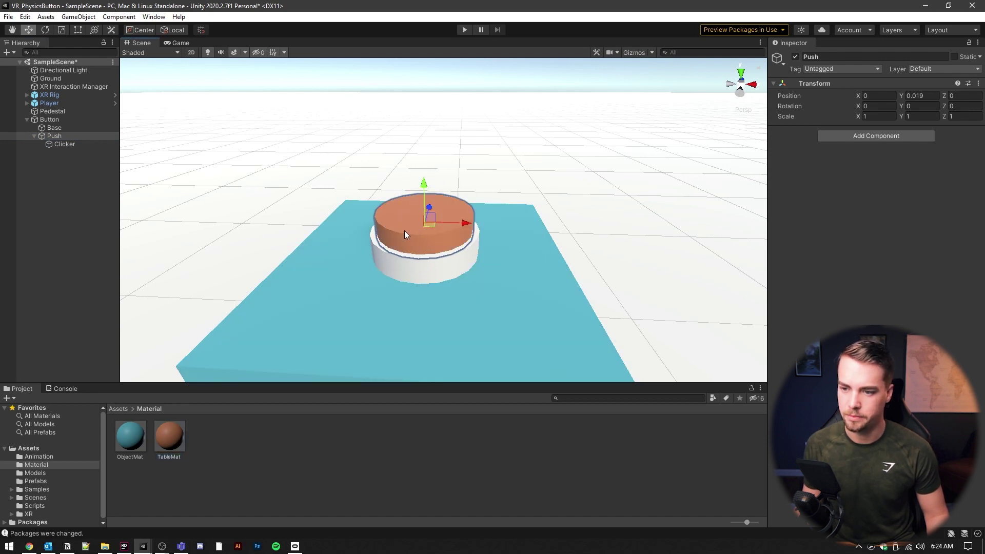
{"action": "left_click", "coordinate": [403, 231]}
{"action": "left_click", "coordinate": [179, 441]}
{"action": "left_click", "coordinate": [858, 103]}
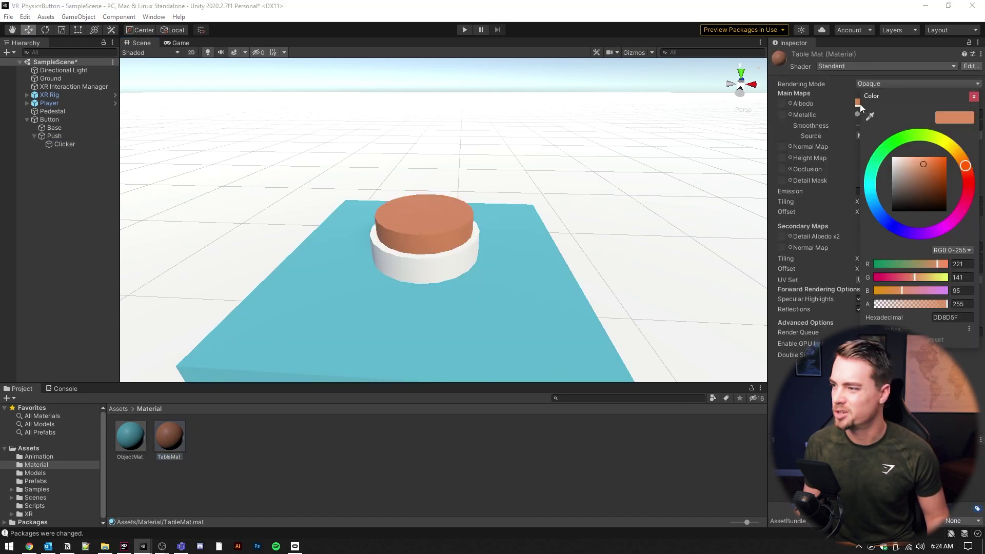
{"action": "left_click_drag", "start_coordinate": [967, 166], "coordinate": [971, 183]}
{"action": "left_click", "coordinate": [479, 212]}
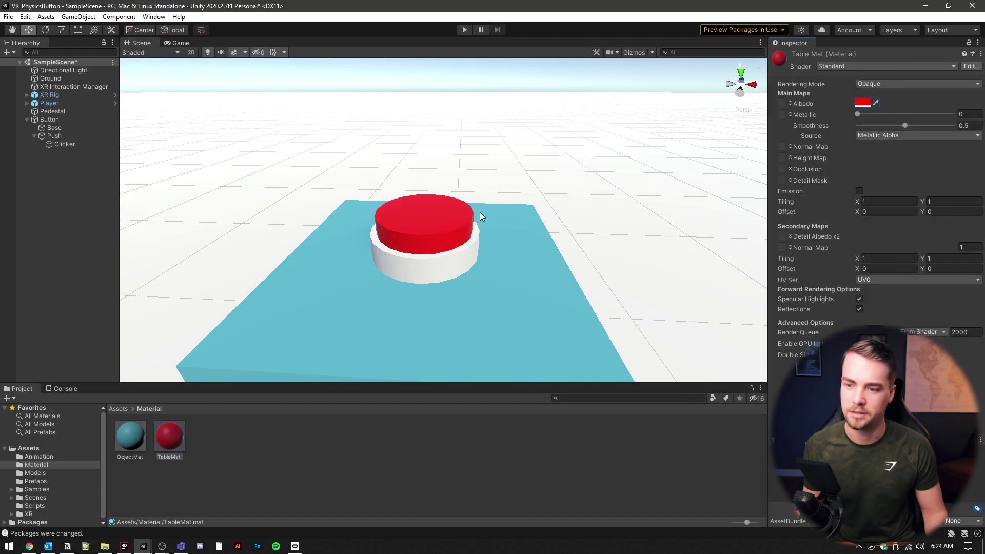
{"action": "left_click", "coordinate": [424, 224]}
{"action": "mouse_move", "coordinate": [479, 212]}
{"action": "left_mouse_down", "text": "alt"}
{"action": "mouse_move", "coordinate": [479, 242]}
{"action": "mouse_move", "coordinate": [605, 257]}
{"action": "mouse_move", "coordinate": [546, 221]}
{"action": "mouse_move", "coordinate": [556, 237]}
{"action": "mouse_move", "coordinate": [577, 235]}
{"action": "mouse_move", "coordinate": [523, 243]}
{"action": "left_mouse_up", "text": "alt"}
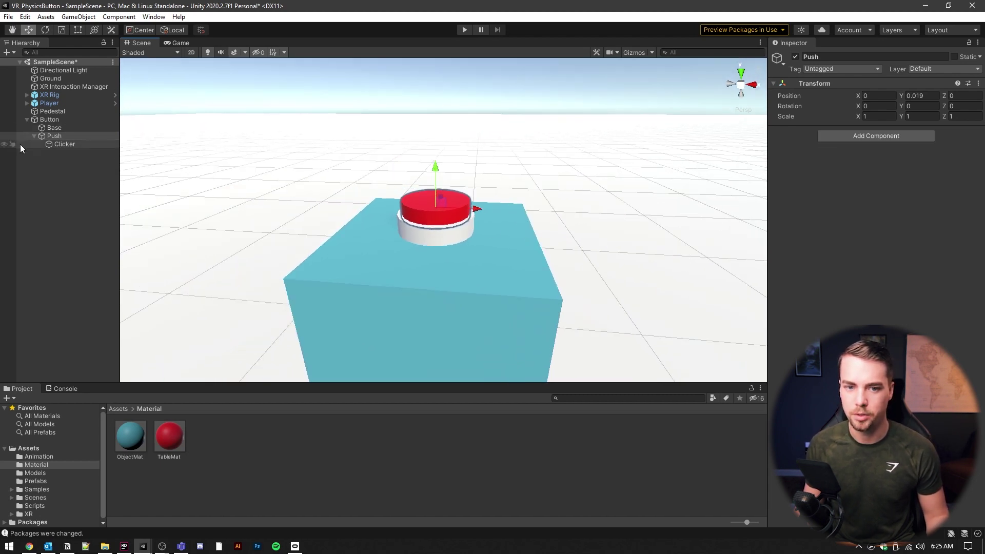
- Add a Box Collider to Push sized 0.07 × 0.021 × 0.07
{"action": "left_click", "coordinate": [841, 135]}
{"action": "type", "text": "b"}
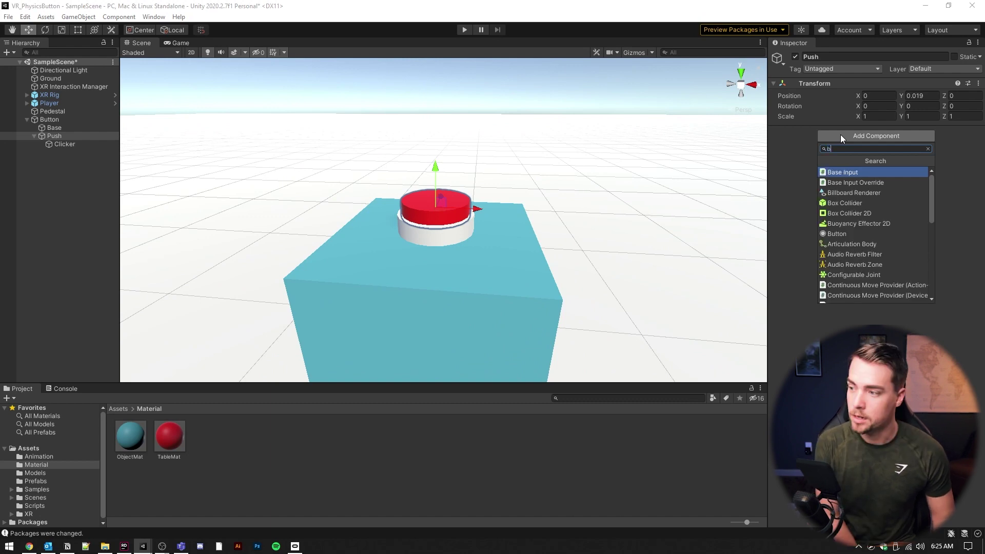
{"action": "type", "text": "o"}
{"action": "key", "text": "Return"}
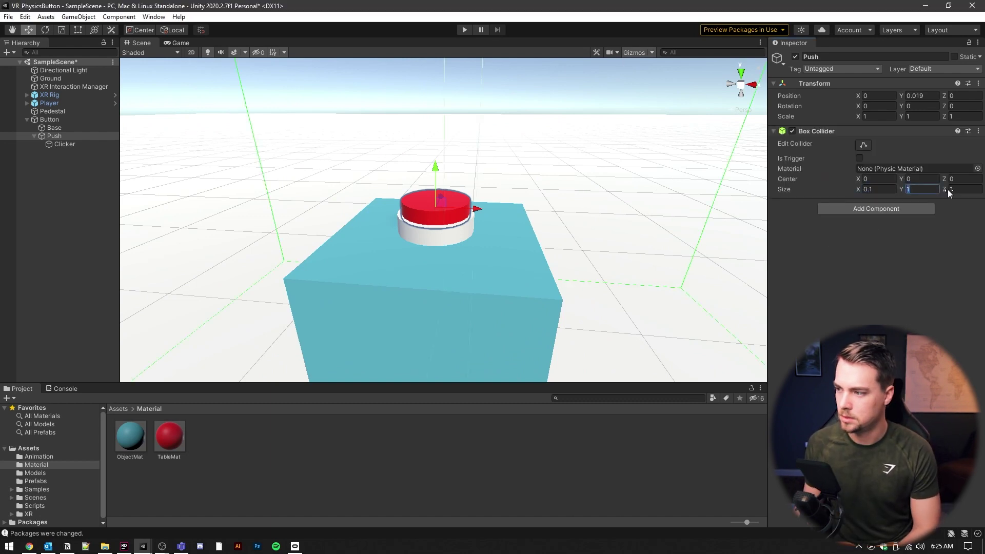
{"action": "type", "text": "0.1"}
{"action": "key", "text": "Tab"}
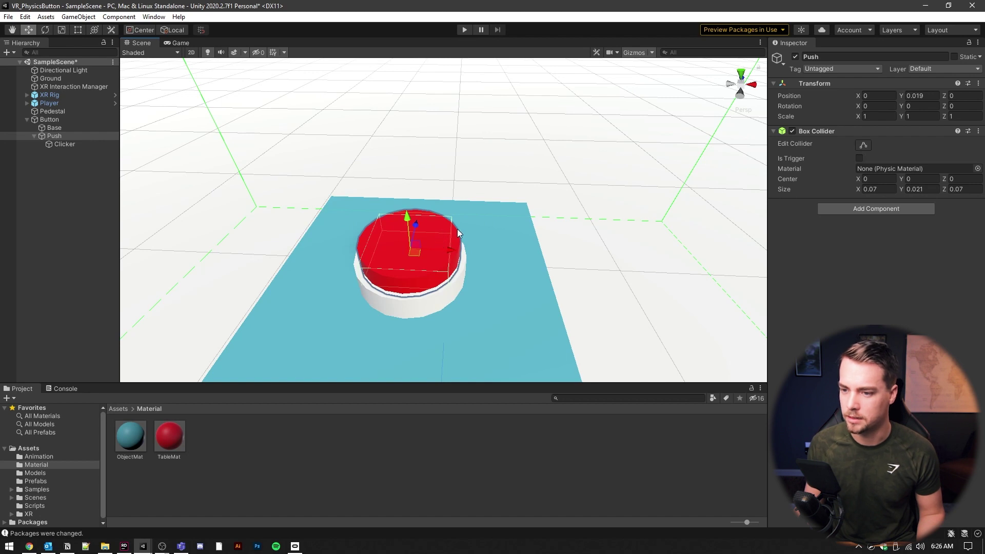
{"action": "middle_click_drag", "start_coordinate": [405, 244], "coordinate": [541, 225]}
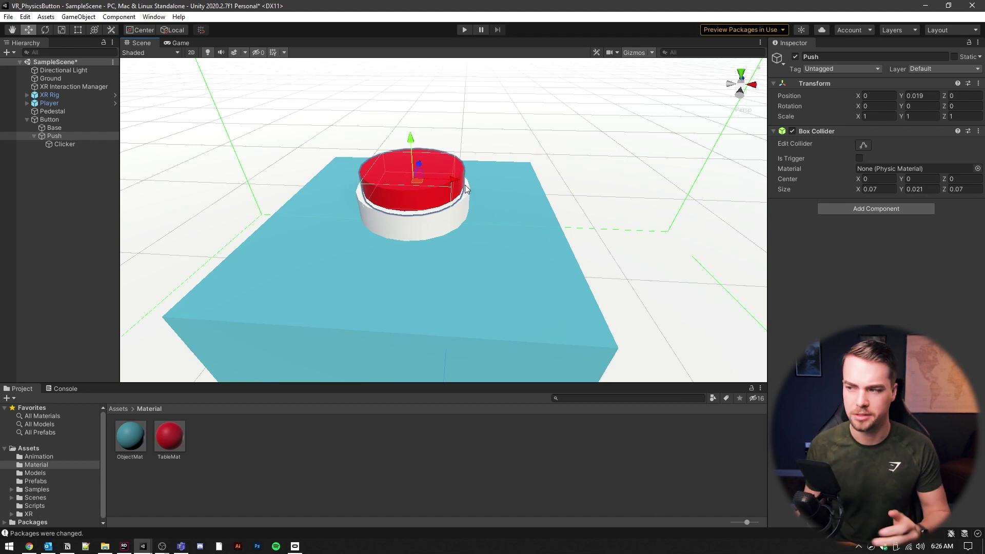
- Add Rigidbody and Configurable Joint components to Push, with Base as the Connected Body
{"action": "left_click", "coordinate": [815, 131]}
{"action": "left_click", "coordinate": [859, 111]}
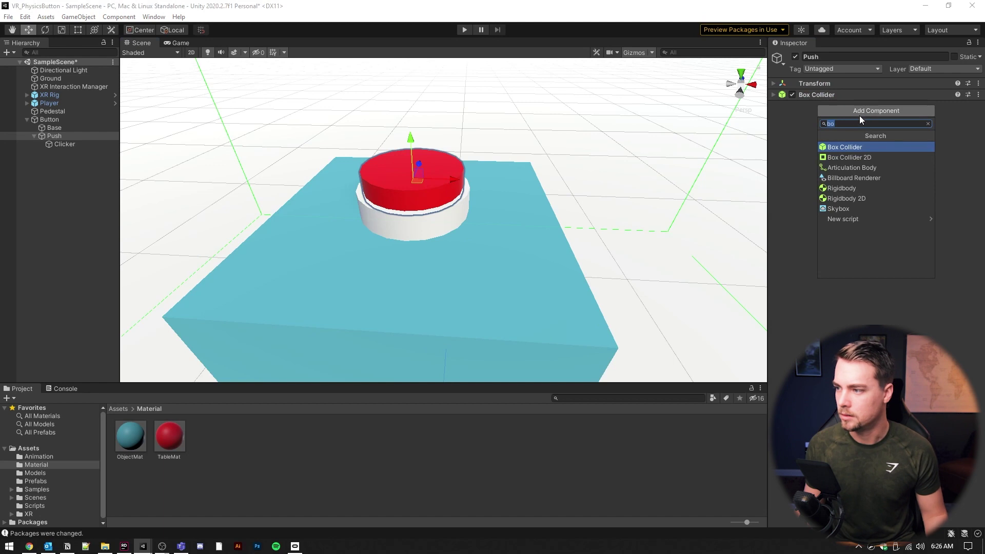
{"action": "type", "text": "config"}
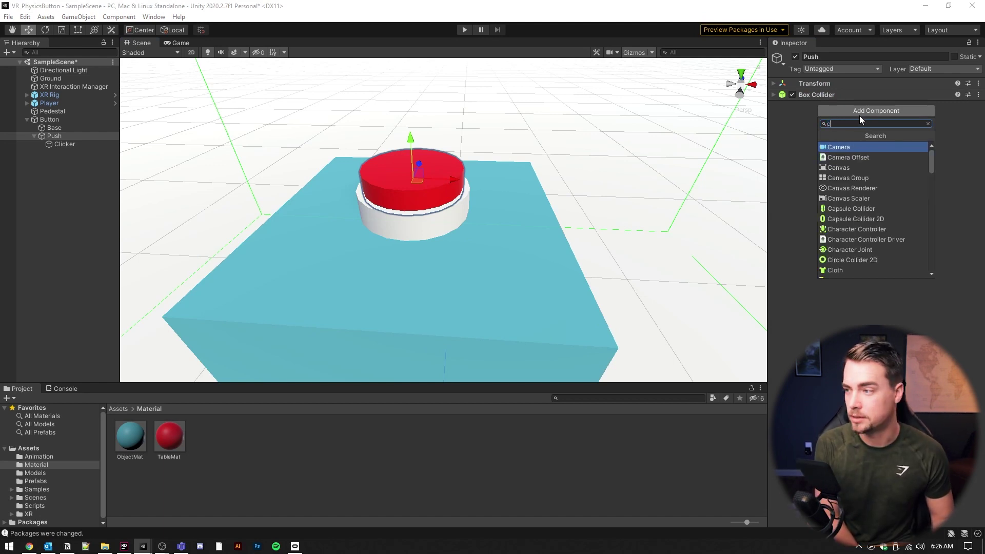
{"action": "key", "text": "Return"}
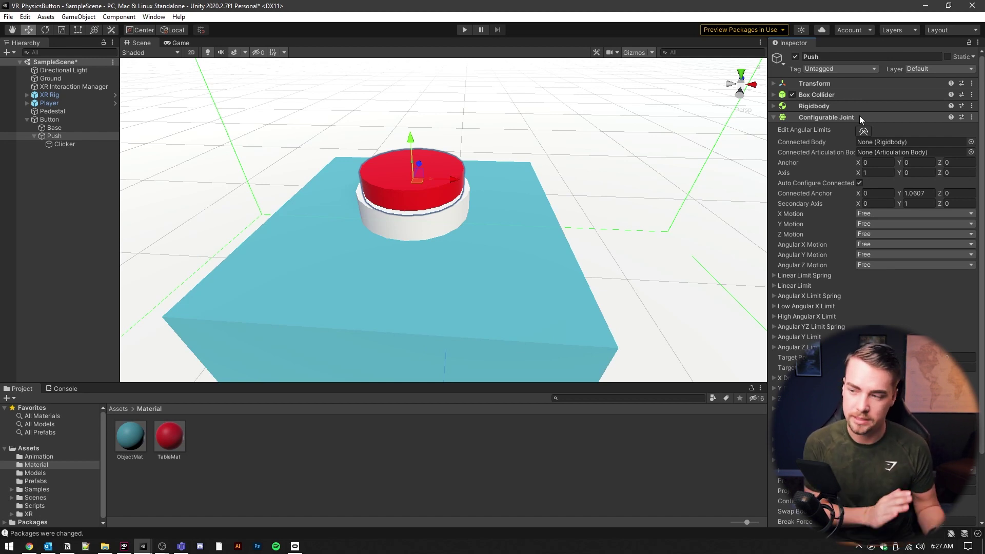
{"action": "scroll", "coordinate": [824, 138], "scroll_direction": "down", "scroll_amount": 3}
{"action": "left_click_drag", "start_coordinate": [979, 176], "coordinate": [977, 164]}
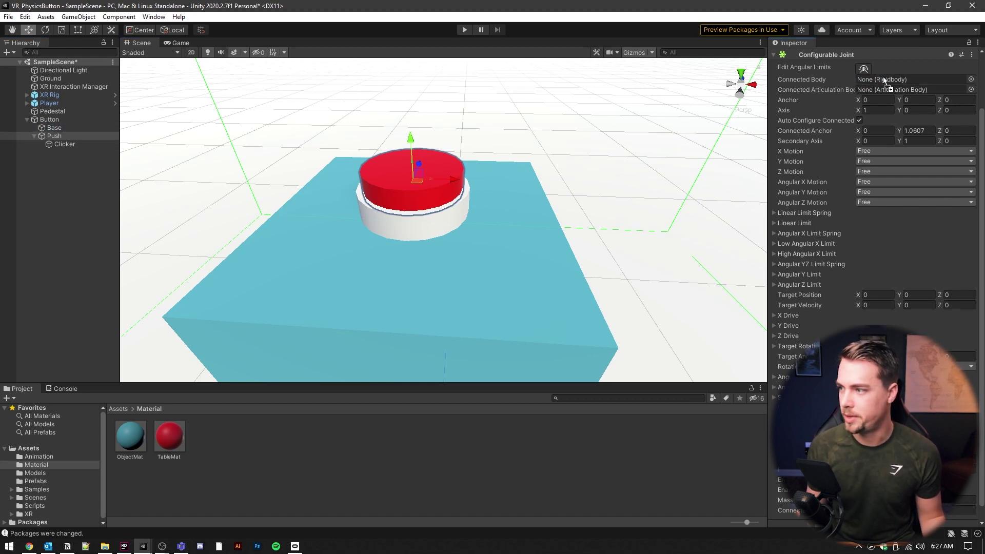
{"action": "left_click_drag", "start_coordinate": [54, 126], "coordinate": [883, 77]}
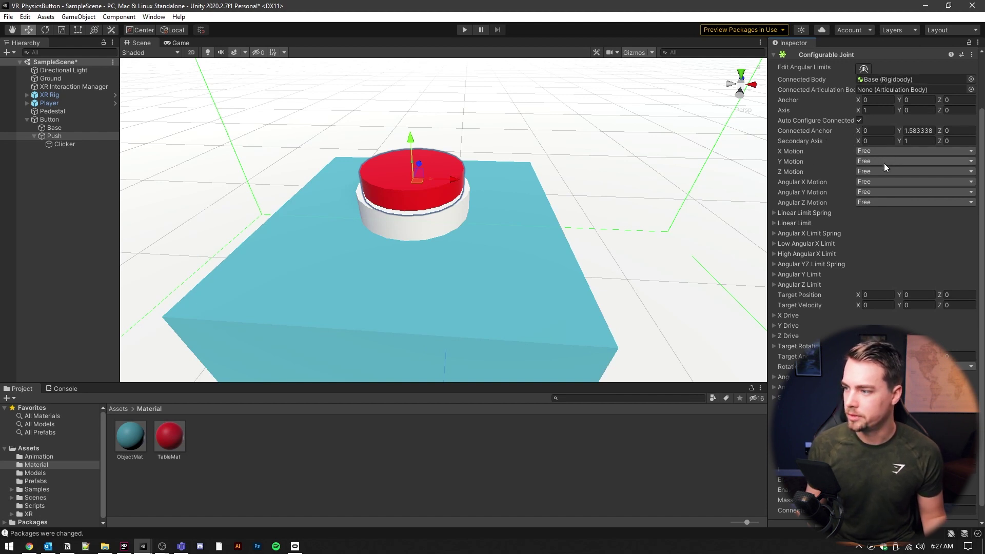
- Set the joint's X, Z and all Angular Motions to Locked and Y Motion to Limited
{"action": "left_click", "coordinate": [877, 149]}
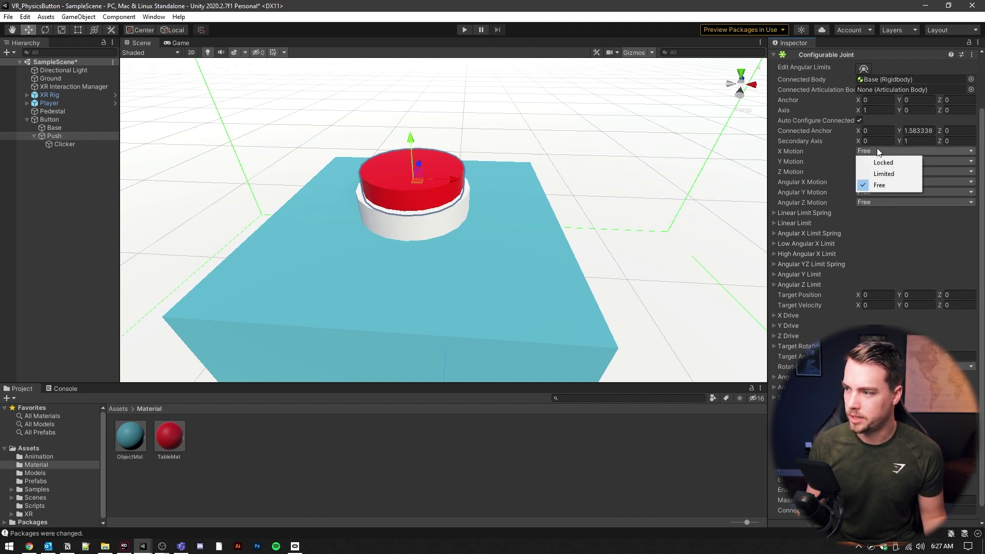
{"action": "left_click", "coordinate": [878, 164]}
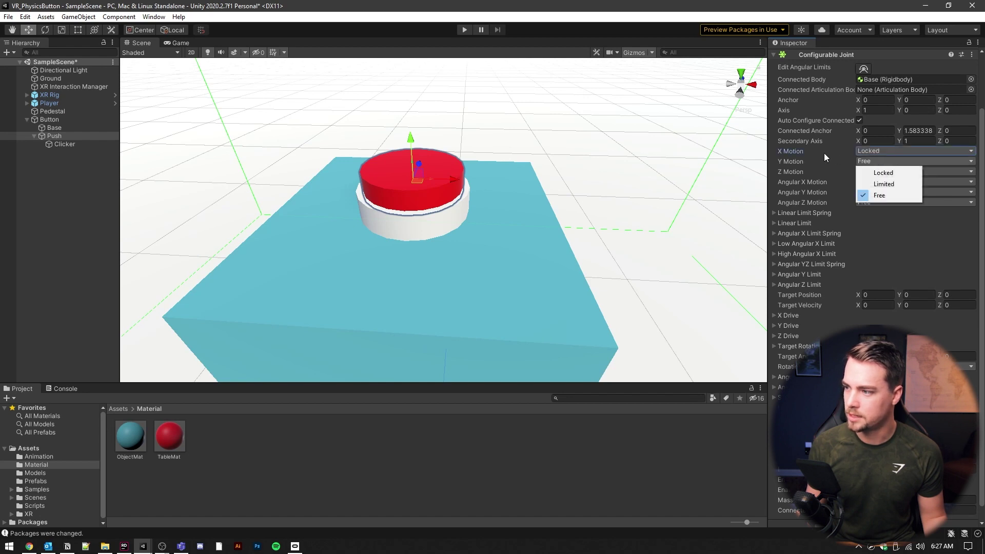
{"action": "left_click", "coordinate": [885, 185]}
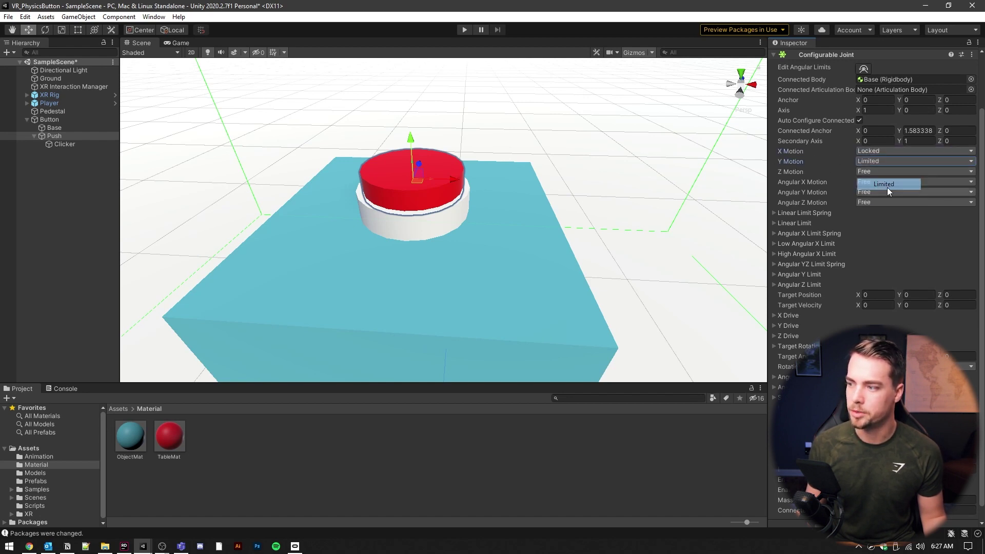
{"action": "left_click", "coordinate": [866, 171]}
{"action": "left_click", "coordinate": [882, 192]}
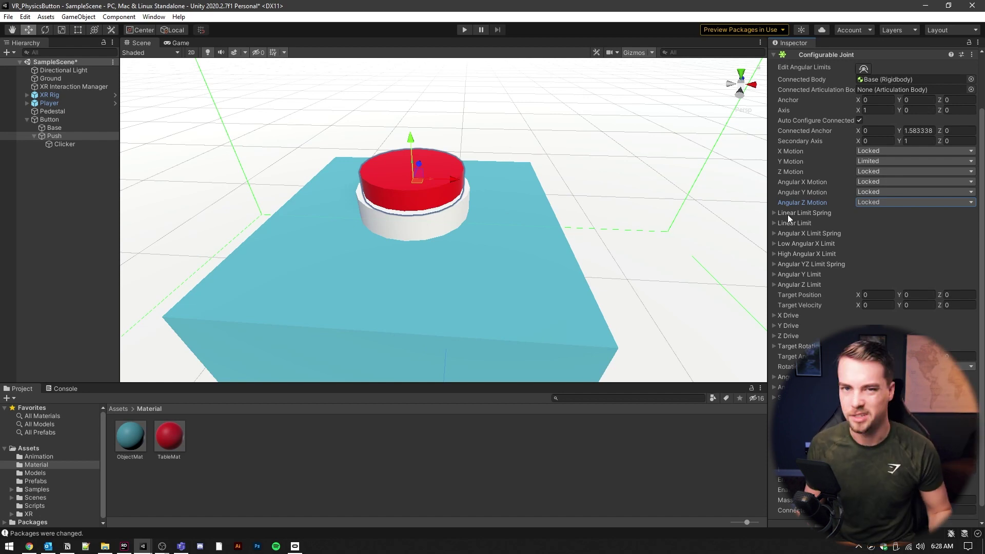
{"action": "scroll", "coordinate": [777, 214], "scroll_direction": "down", "scroll_amount": 1}
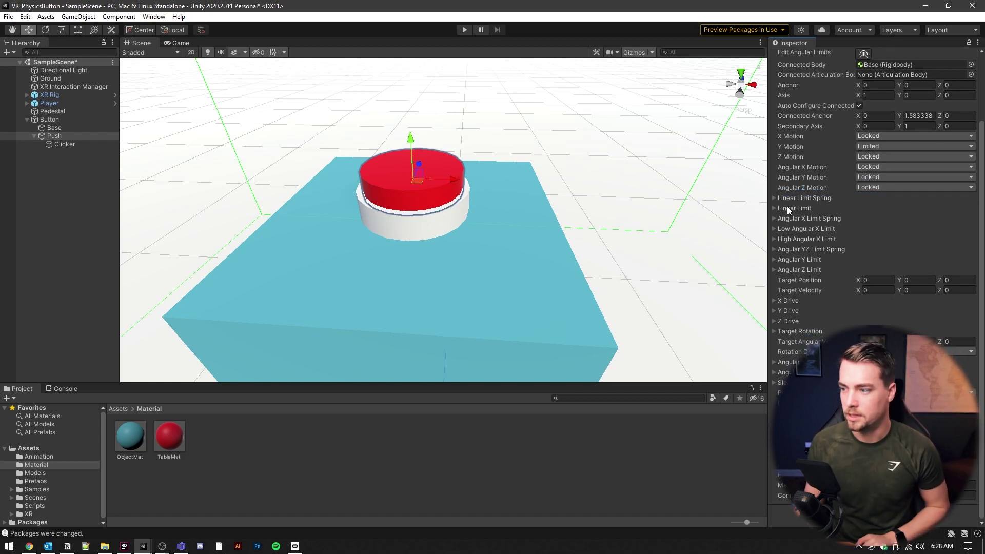
- Set Linear Limit to 0.015 and the Y Drive's Position Spring to 50 and Position Damper to 10
{"action": "left_click", "coordinate": [773, 209]}
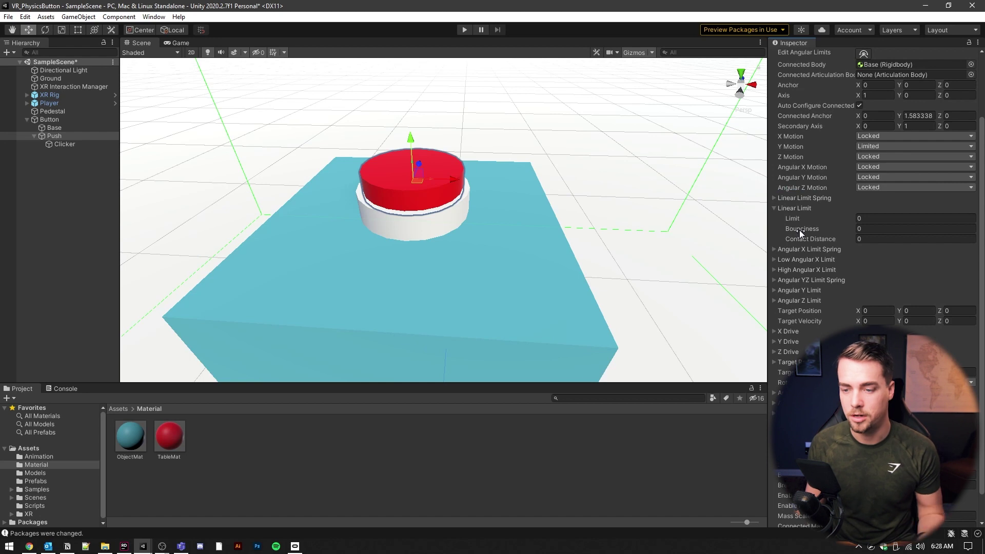
{"action": "left_click", "coordinate": [884, 219]}
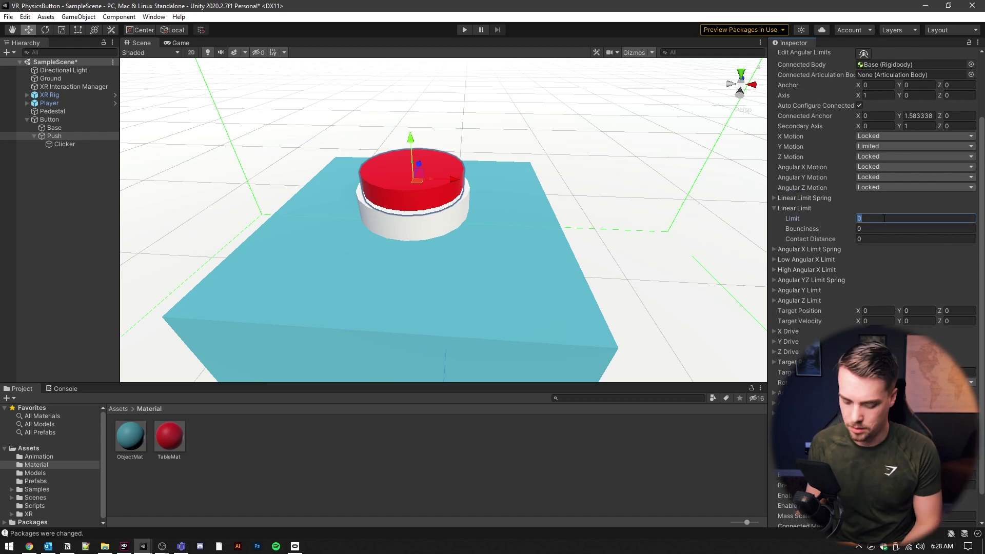
{"action": "type", "text": ".015"}
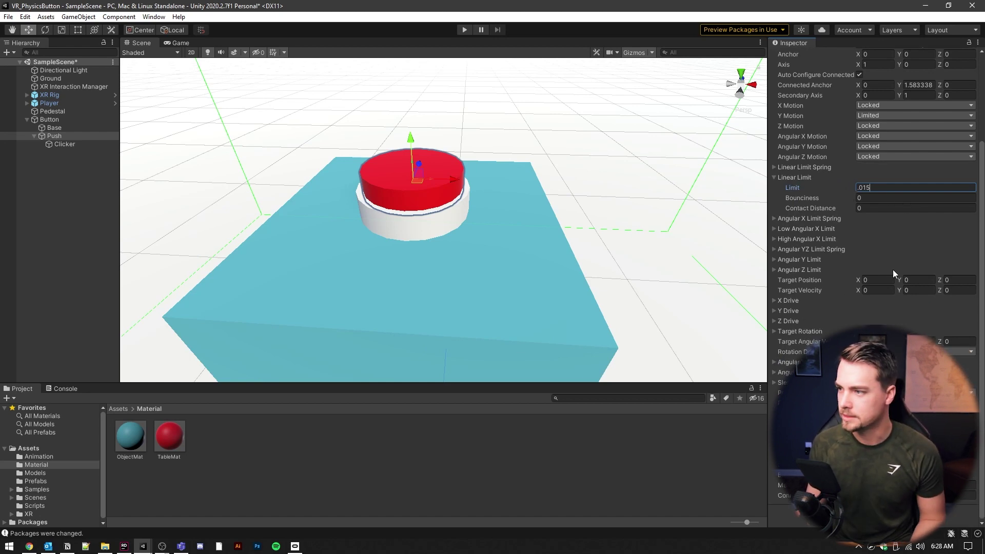
{"action": "scroll", "coordinate": [892, 269], "scroll_direction": "up", "scroll_amount": 2}
{"action": "scroll", "coordinate": [890, 277], "scroll_direction": "down", "scroll_amount": 3}
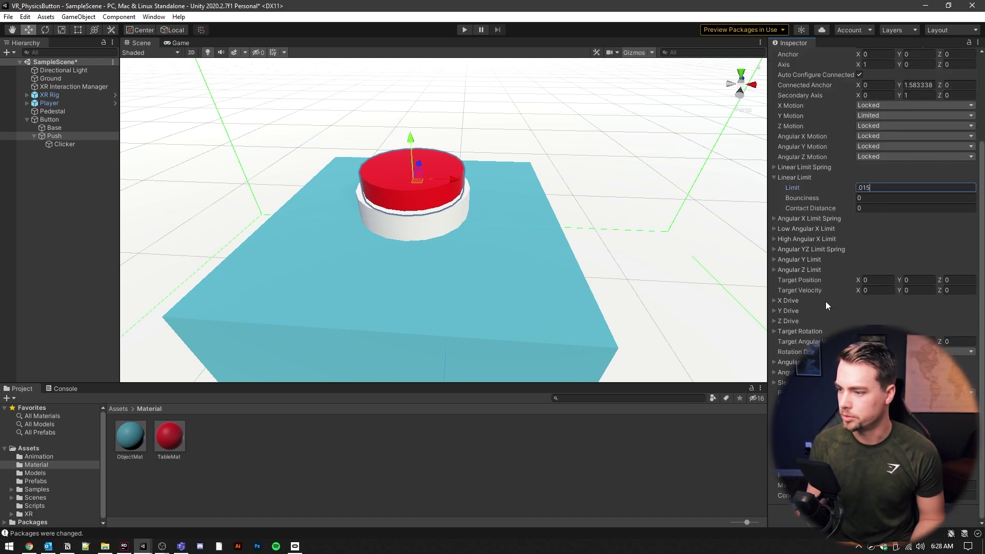
{"action": "left_click", "coordinate": [772, 310]}
{"action": "left_click", "coordinate": [872, 290]}
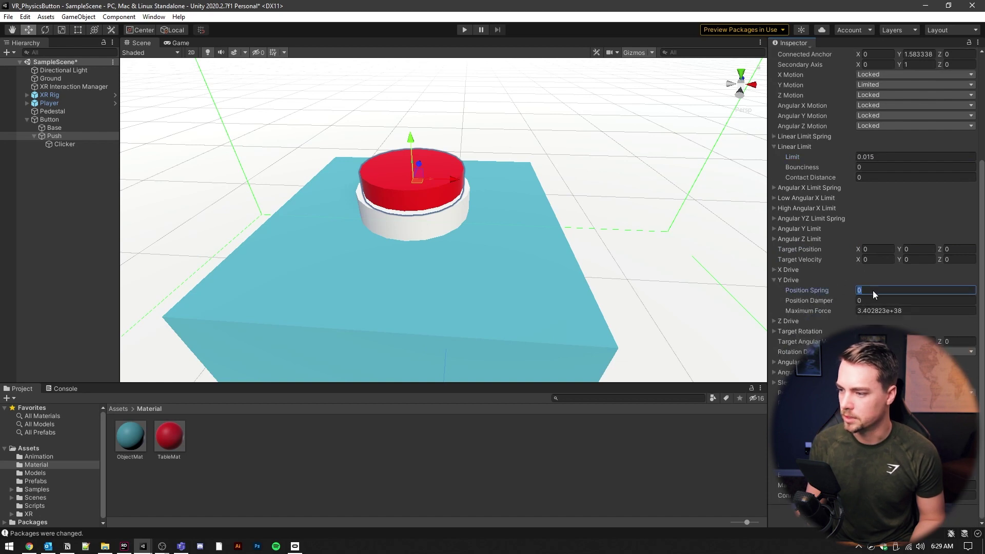
{"action": "type", "text": "50"}
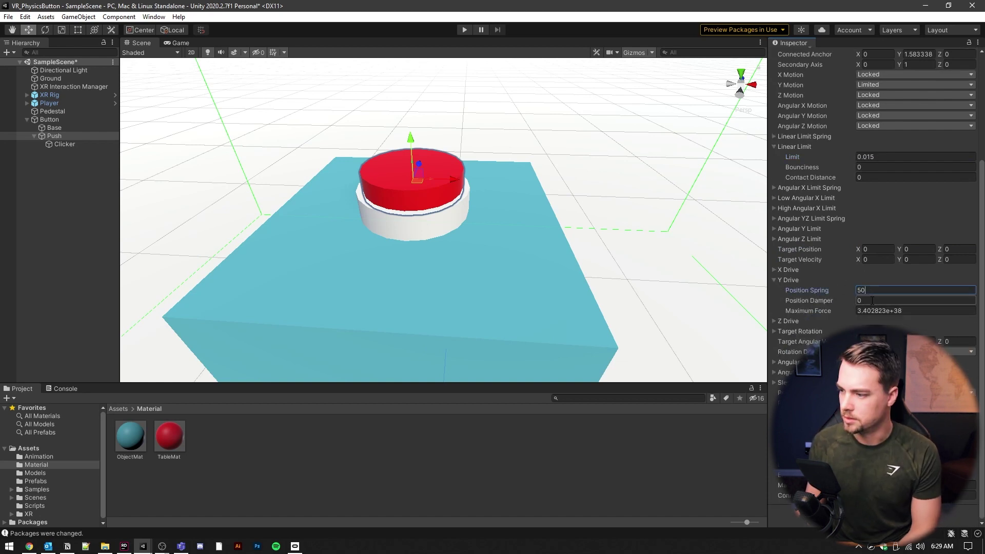
{"action": "left_click", "coordinate": [871, 301]}
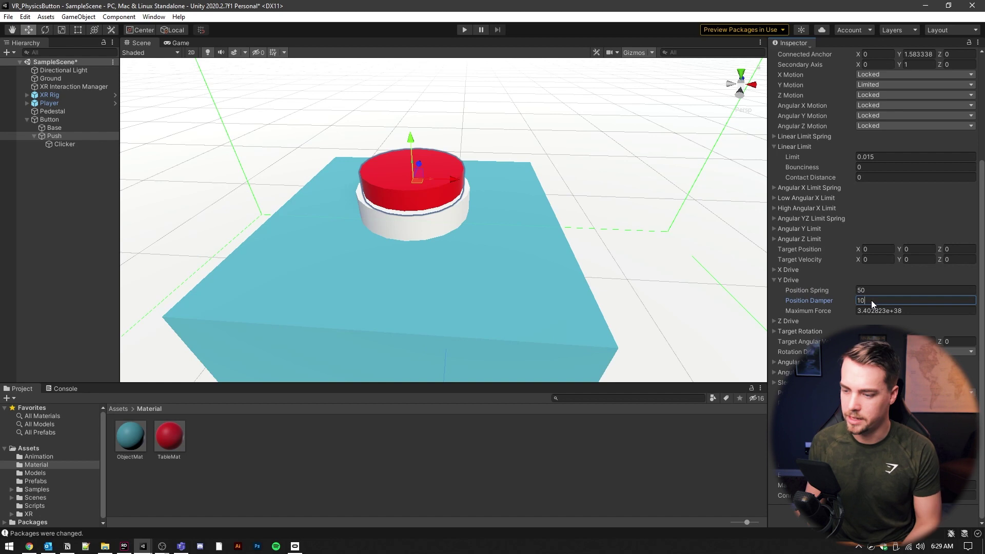
{"action": "type", "text": "10"}
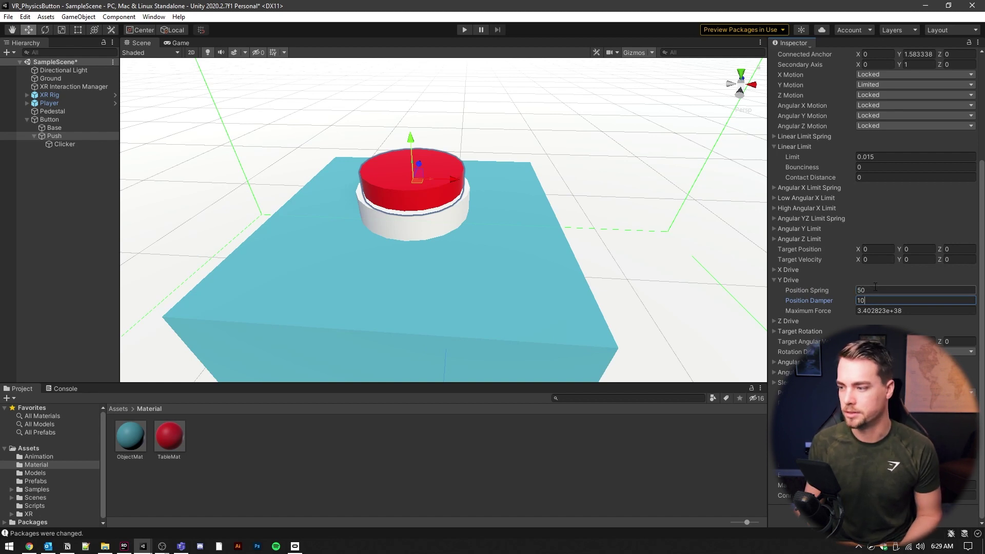
{"action": "left_click", "coordinate": [875, 289]}
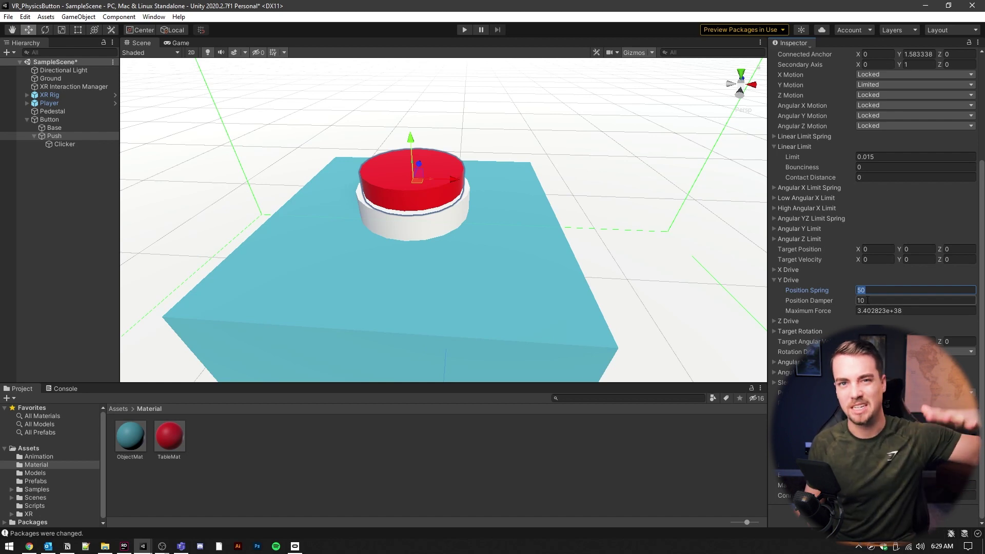
{"action": "scroll", "coordinate": [878, 96], "scroll_direction": "up", "scroll_amount": 5}
- Turn off Use Gravity on Push's Rigidbody
{"action": "left_click", "coordinate": [879, 96]}
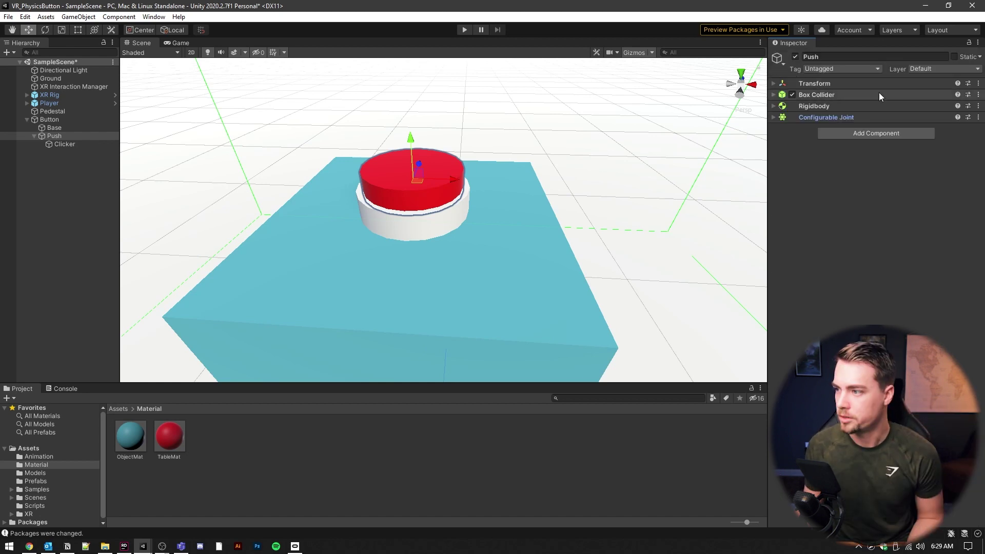
{"action": "left_click", "coordinate": [771, 105]}
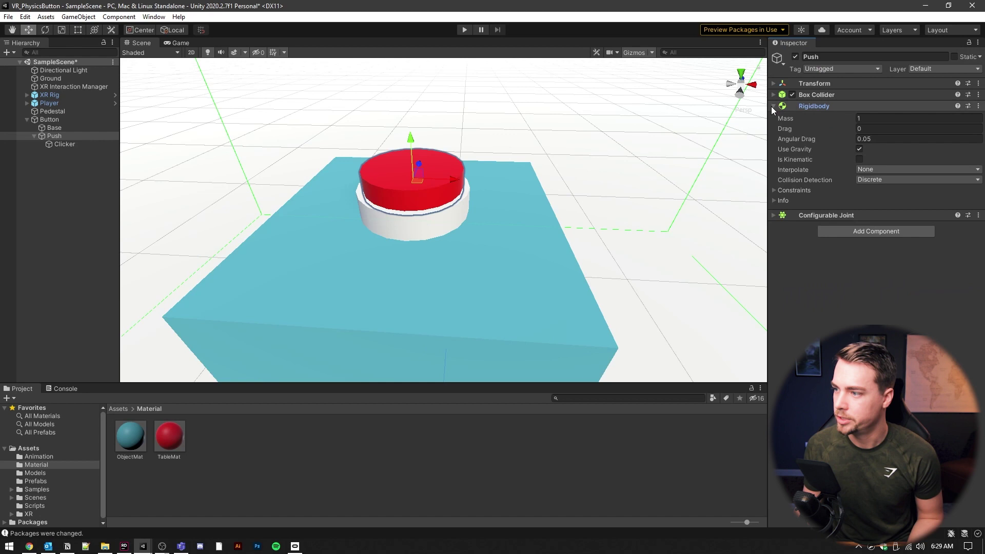
{"action": "left_click", "coordinate": [858, 148]}
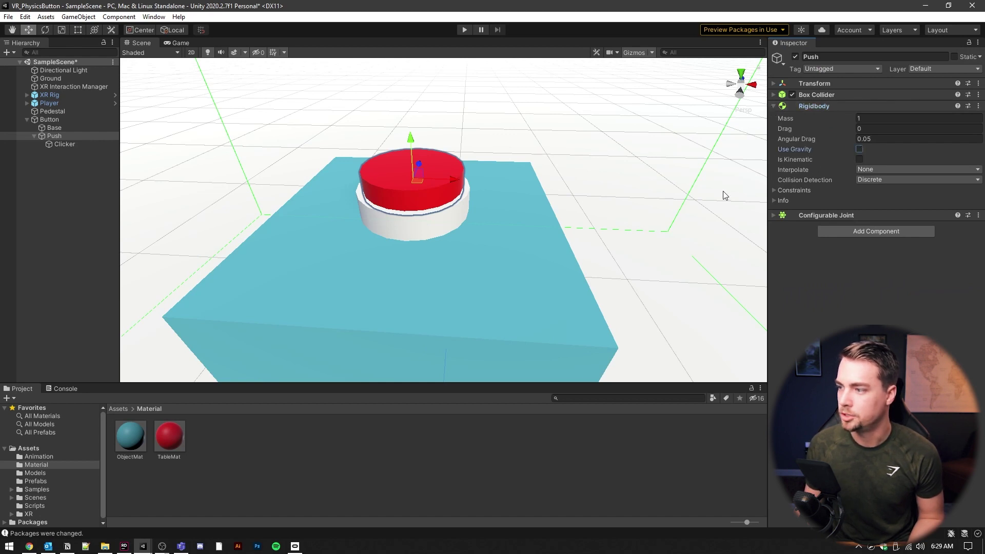
- Freeze Push's rotation on X, Y and Z, then enter Play mode
{"action": "left_click", "coordinate": [774, 190]}
{"action": "left_click", "coordinate": [859, 210]}
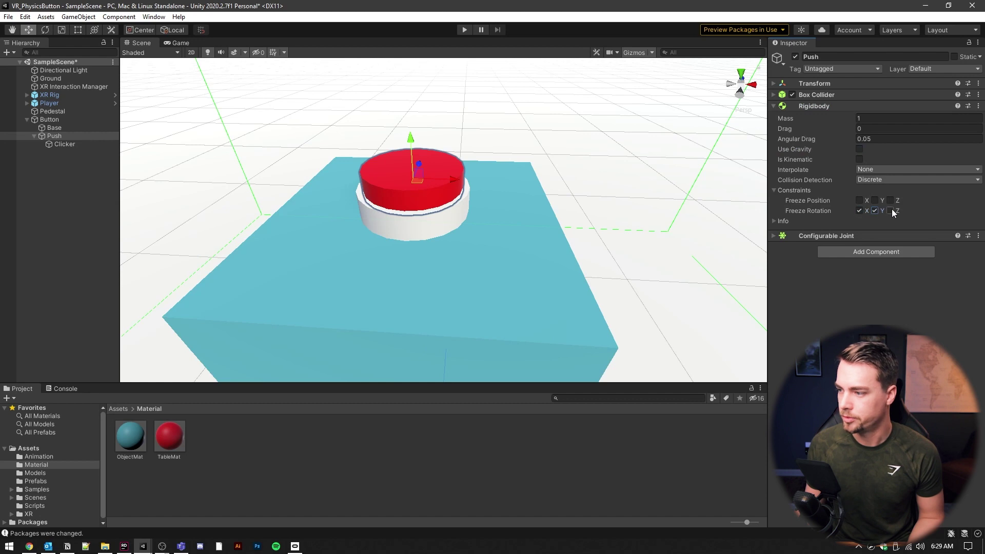
{"action": "left_click", "coordinate": [891, 210]}
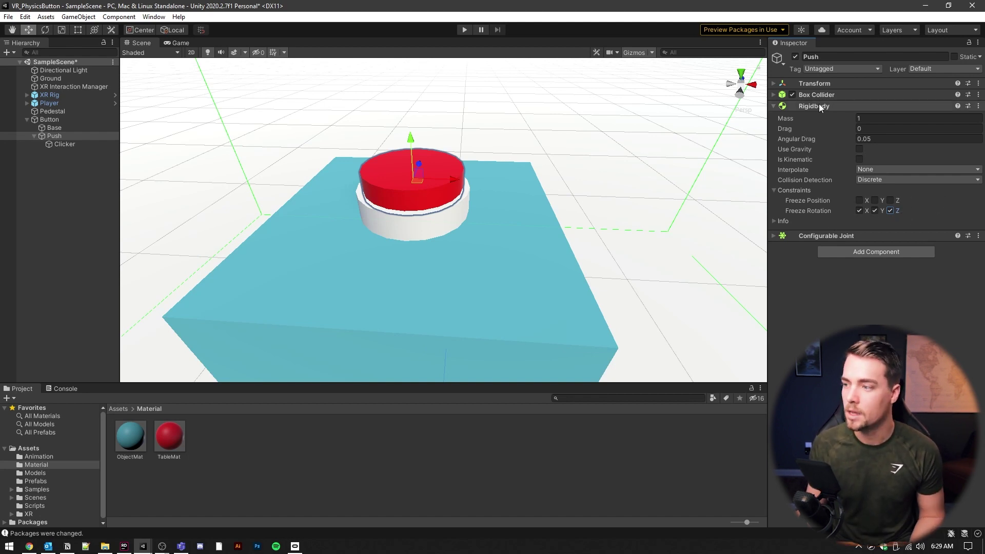
{"action": "left_click", "coordinate": [774, 106]}
{"action": "left_click", "coordinate": [465, 28]}
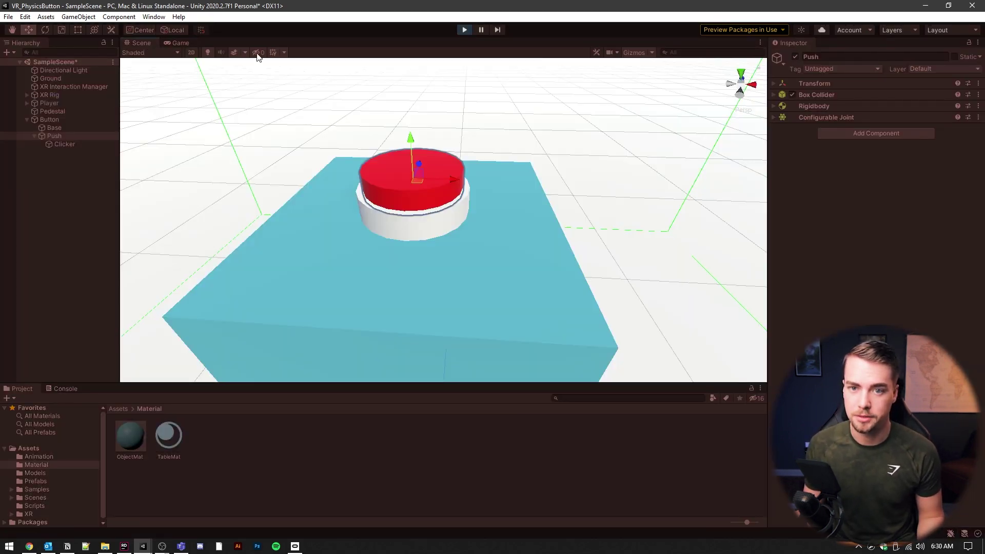
- Drag the red button cap down twice in Play mode to test its travel
{"action": "left_click_drag", "start_coordinate": [414, 146], "coordinate": [416, 188]}
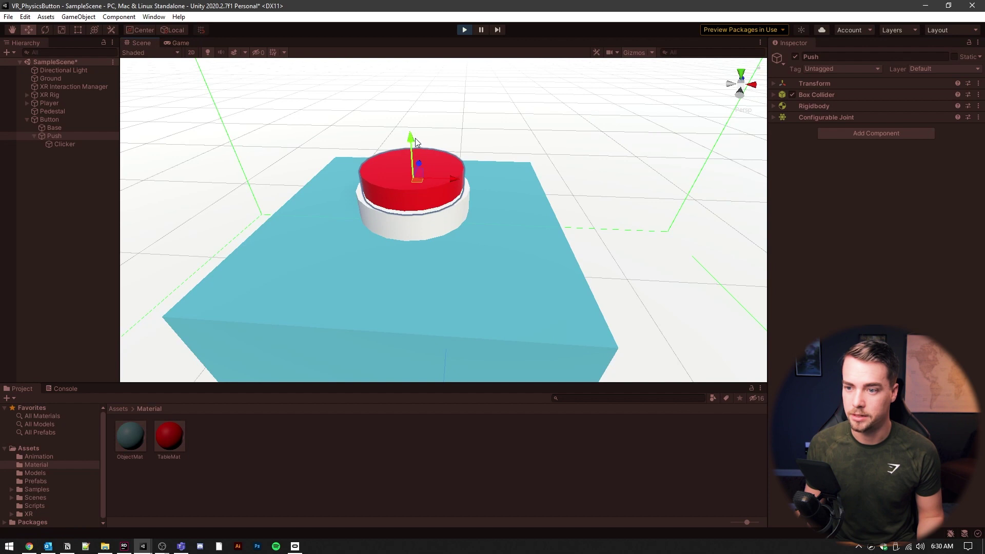
{"action": "left_click_drag", "start_coordinate": [415, 138], "coordinate": [417, 192]}
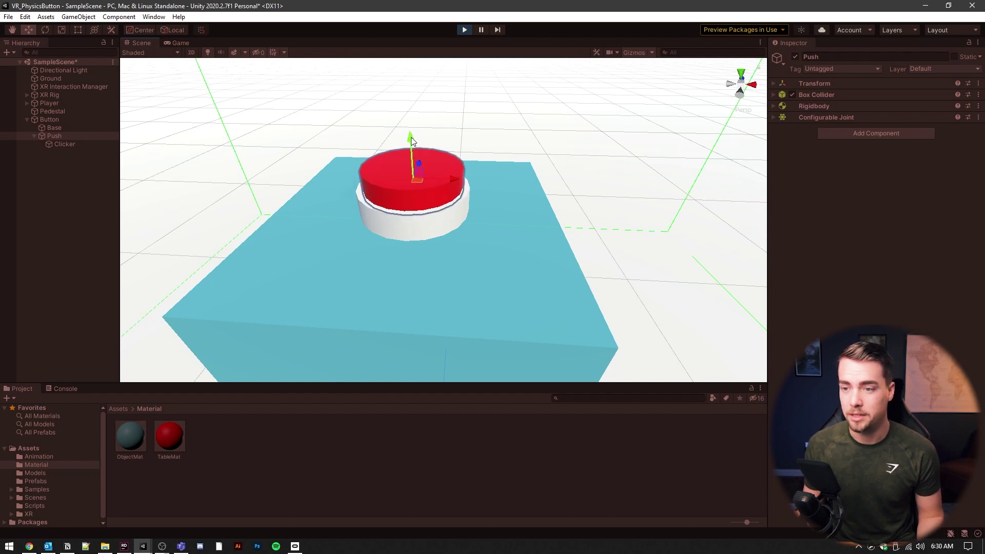
{"action": "left_click", "coordinate": [773, 107]}
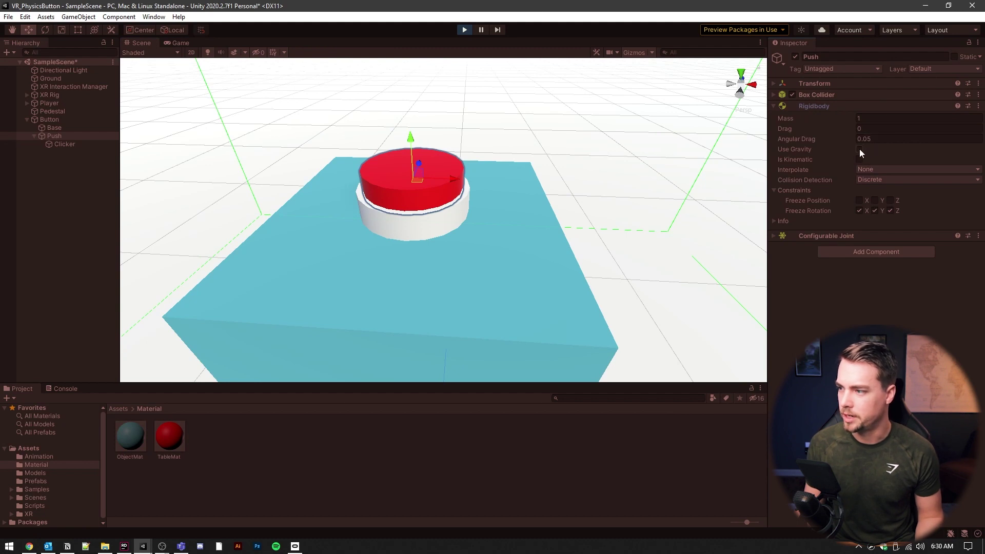
{"action": "left_click", "coordinate": [813, 105]}
- Try a larger joint Linear Limit, then restore it to 0.015
{"action": "left_click", "coordinate": [826, 117]}
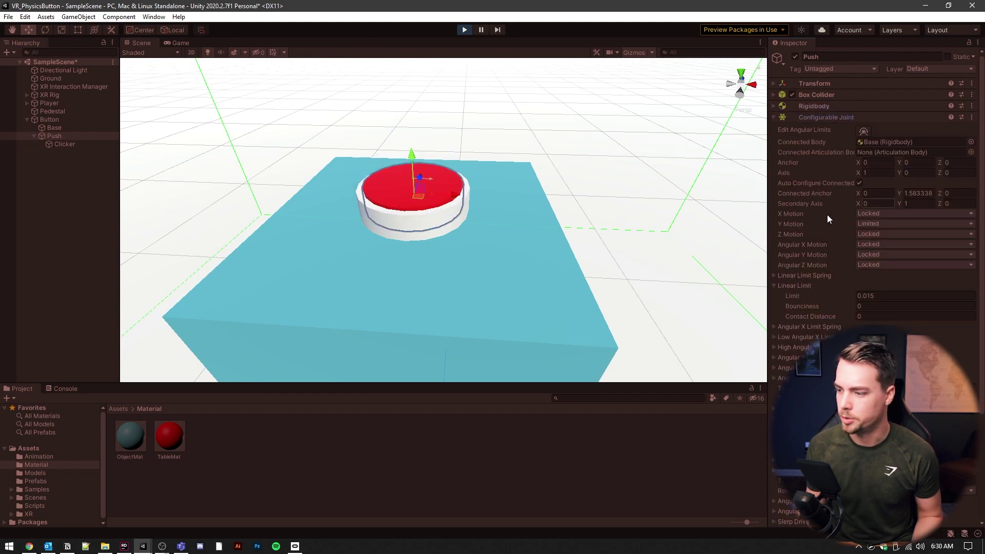
{"action": "scroll", "coordinate": [828, 226], "scroll_direction": "down", "scroll_amount": 3}
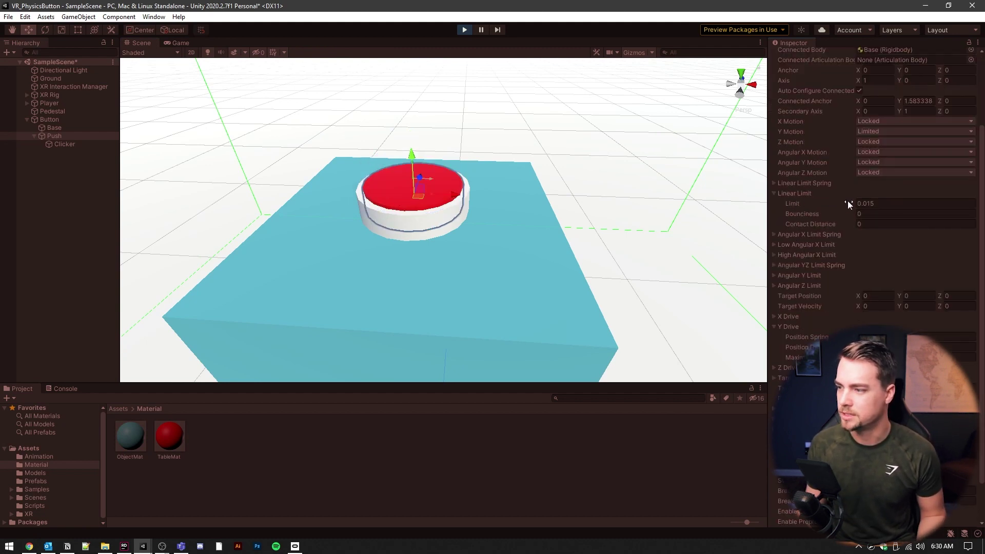
{"action": "mouse_move", "coordinate": [826, 200]}
{"action": "left_mouse_down"}
{"action": "mouse_move", "coordinate": [810, 201]}
{"action": "mouse_move", "coordinate": [845, 200]}
{"action": "left_mouse_up"}
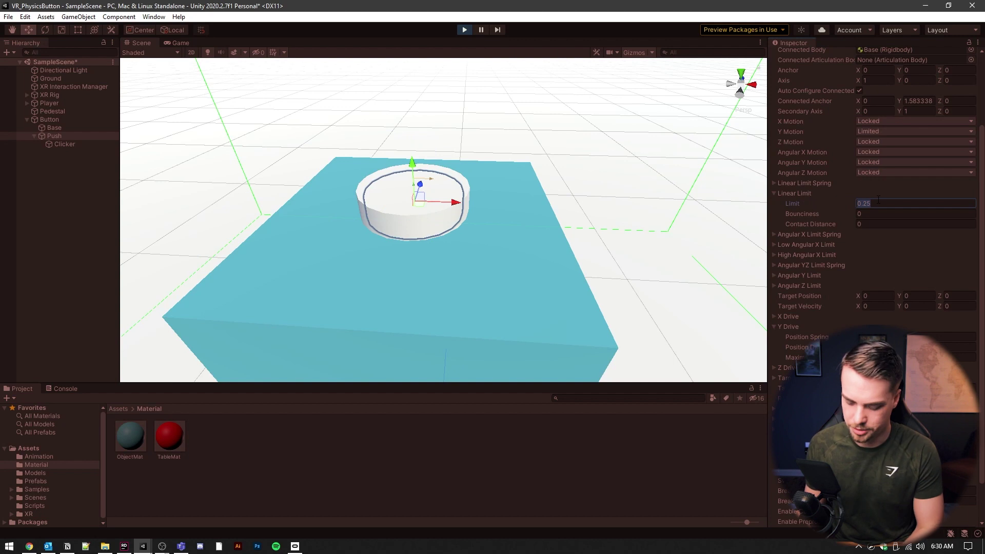
{"action": "type", "text": ".015"}
{"action": "key", "text": "Return"}
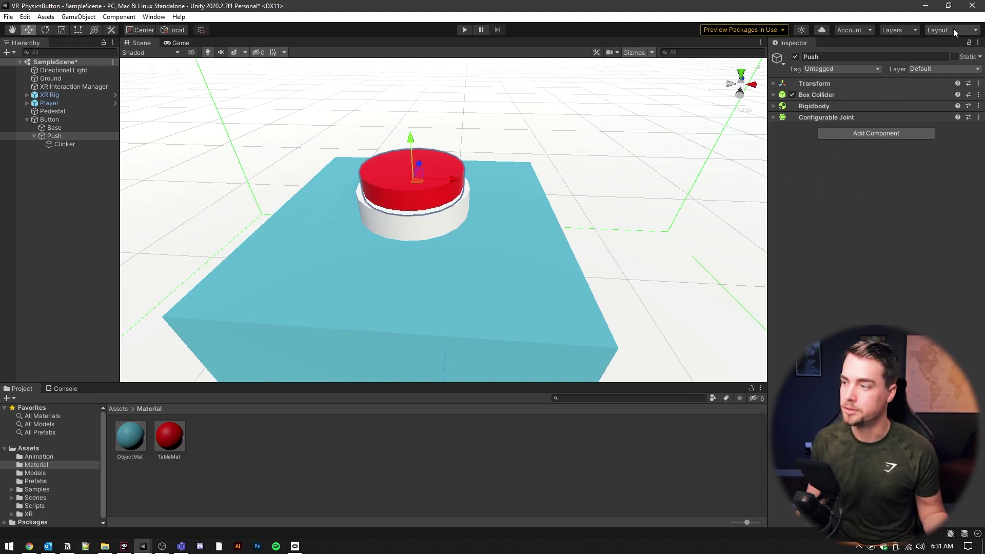
- Open Push's Add Component list to create the PhysicsButton script
{"action": "left_click", "coordinate": [890, 134]}
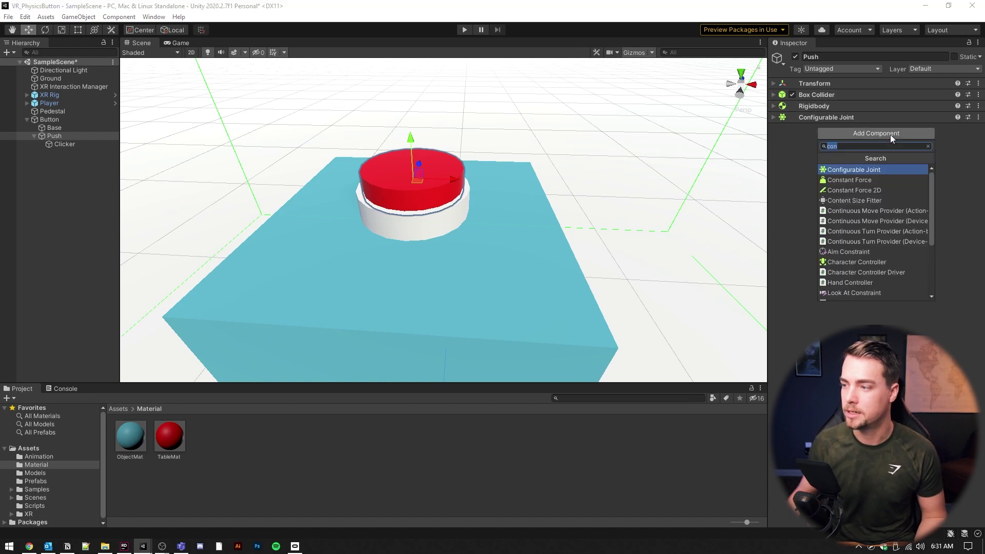
{"action": "type", "text": "Phy"}
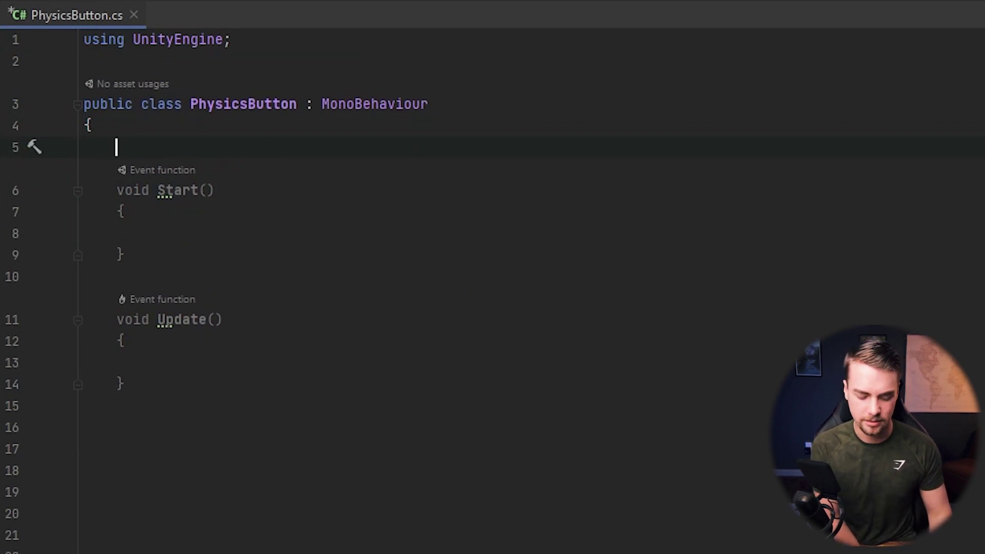
{"action": "type", "text": "pu"}
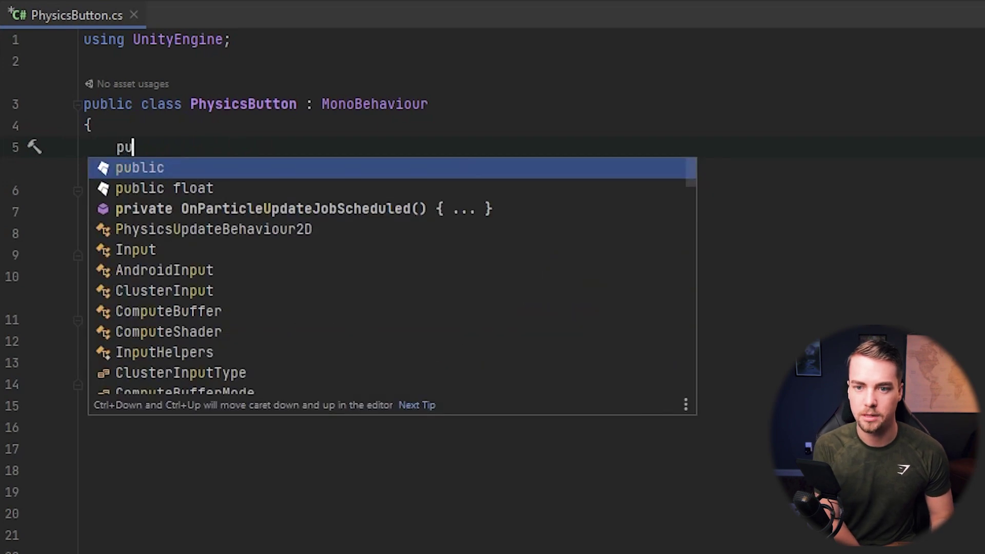
{"action": "type", "text": "blic UnityEvent op"}
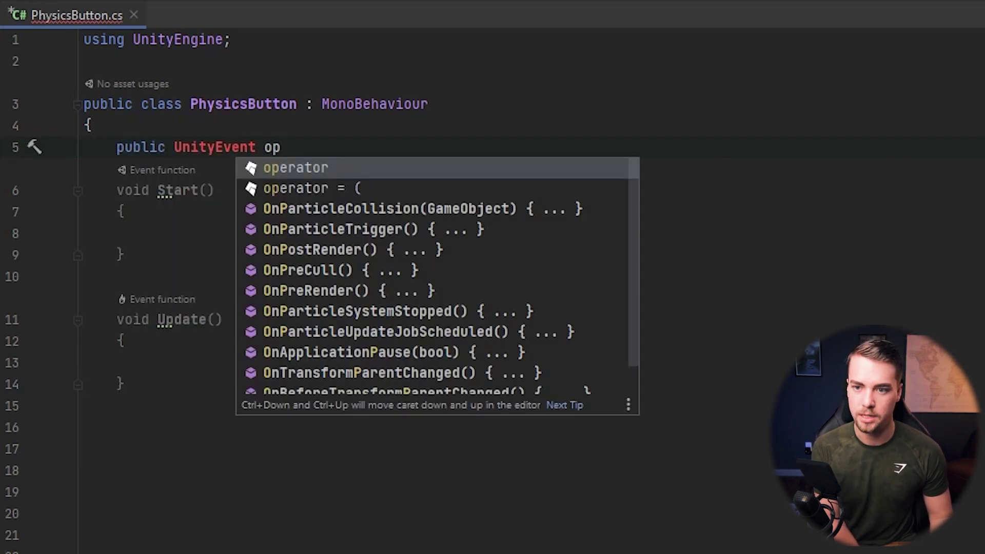
- Declare 'public UnityEvent onPressed, onReleased;' and import UnityEngine.Events
{"action": "key", "text": "BackSpace"}
{"action": "type", "text": "nPressed,"}
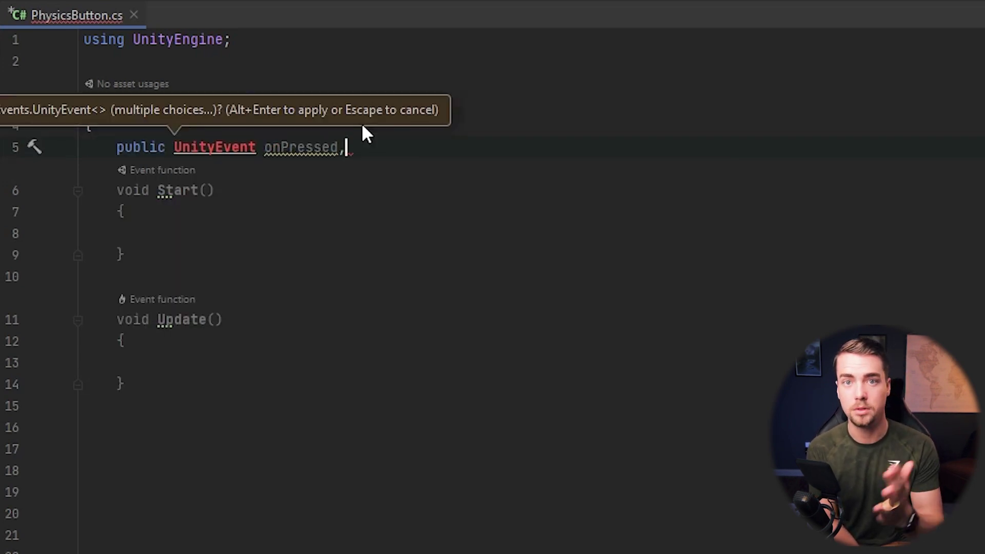
{"action": "type", "text": " onR"}
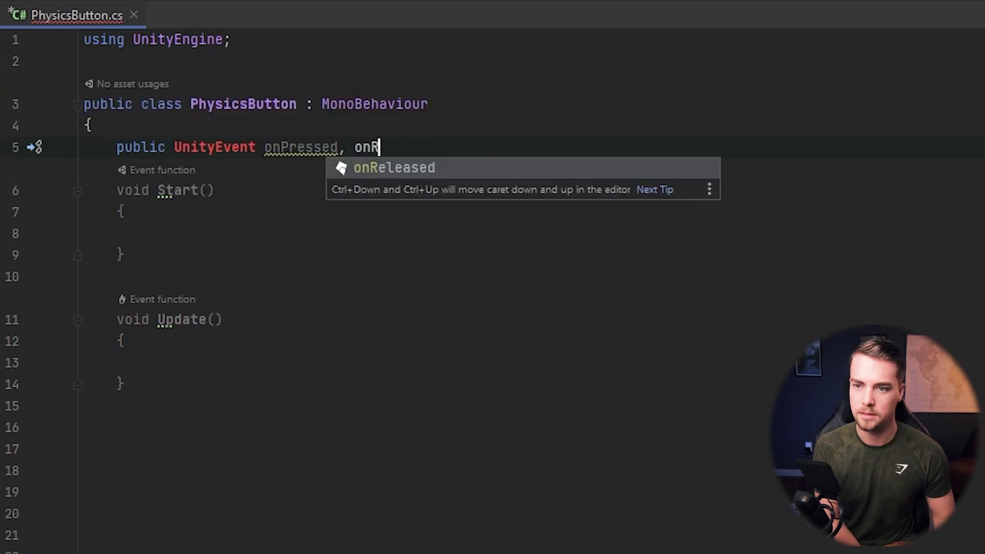
{"action": "key", "text": "Return"}
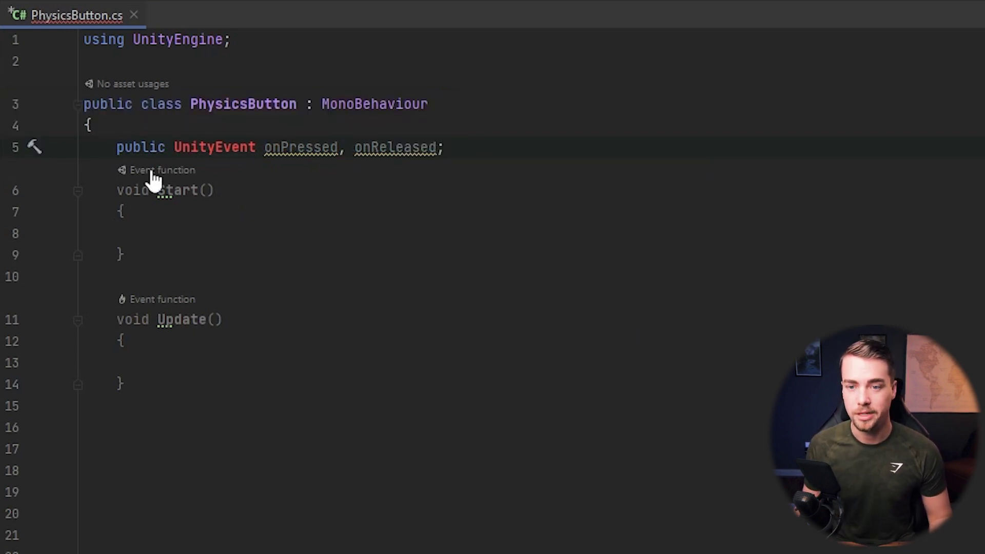
{"action": "left_click", "coordinate": [198, 147]}
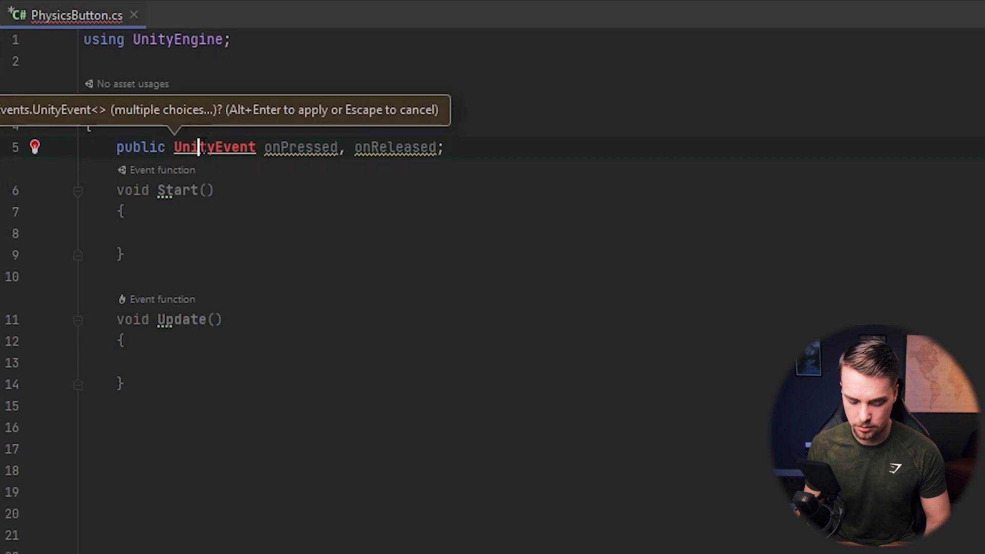
{"action": "key", "text": "alt+Return"}
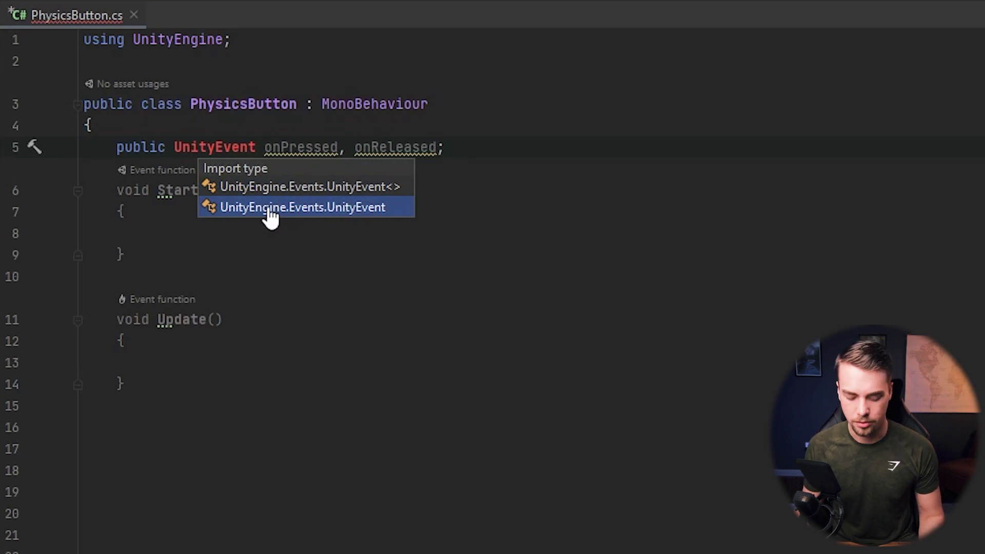
{"action": "left_click", "coordinate": [269, 212]}
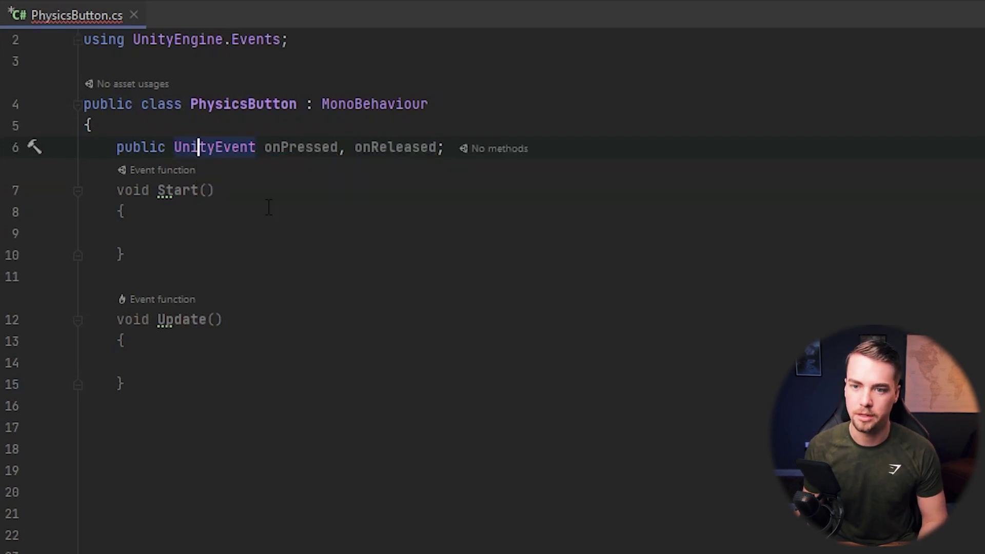
{"action": "scroll", "coordinate": [367, 78], "scroll_direction": "up", "scroll_amount": 1}
- Insert blank lines at the top of the class for new fields
{"action": "left_click_drag", "start_coordinate": [334, 56], "coordinate": [65, 66]}
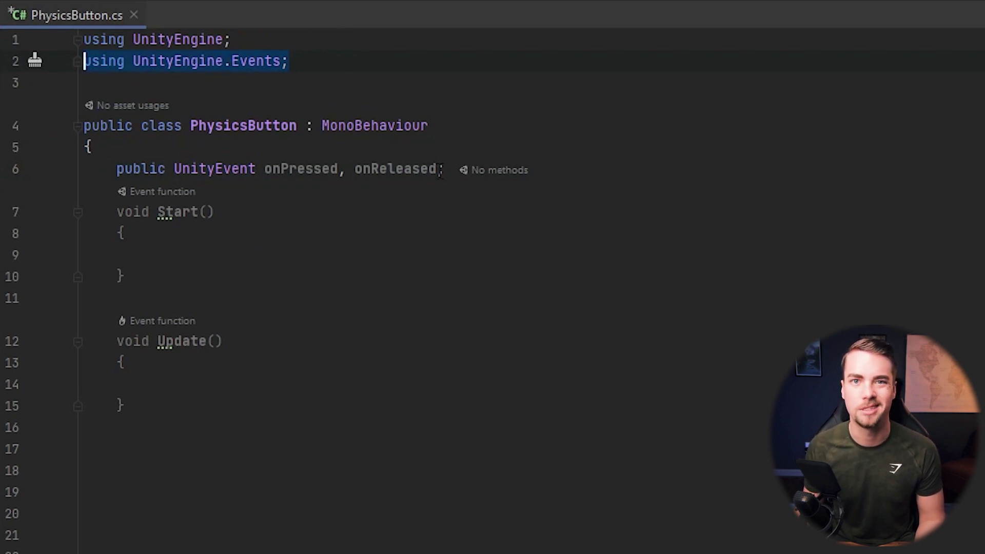
{"action": "left_click", "coordinate": [100, 148]}
{"action": "key", "text": "Return"}
{"action": "key", "text": "Return"}
{"action": "key", "text": "Up"}
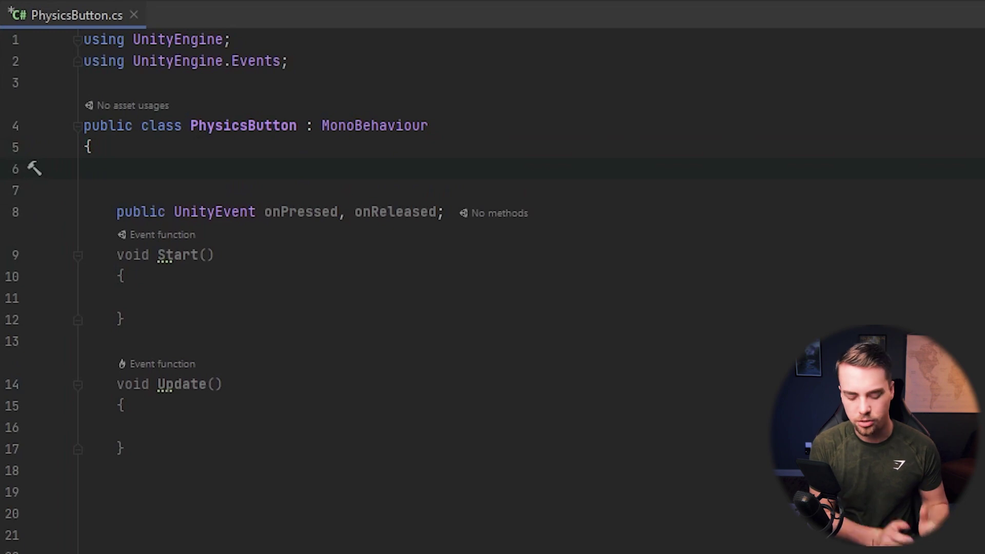
{"action": "type", "text": "Se"}
- Add '[SerializeField] private float threshold = .1f;' at the top of the class
{"action": "key", "text": "Return"}
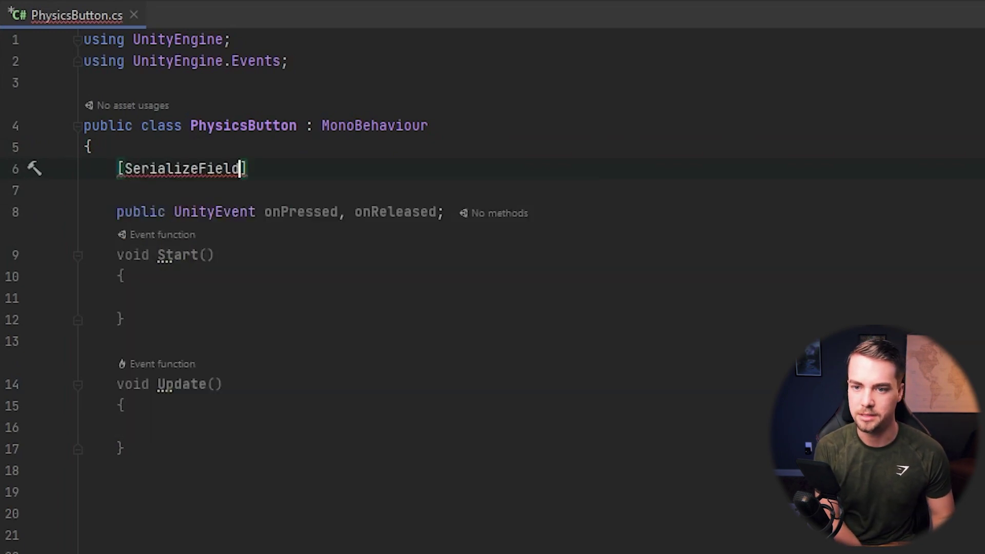
{"action": "key", "text": "Right"}
{"action": "type", "text": "pri"}
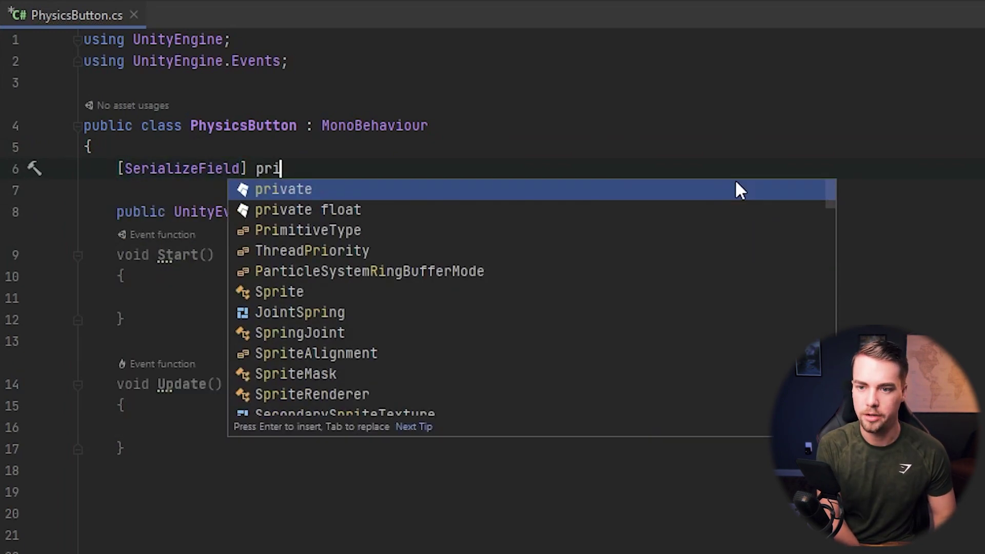
{"action": "key", "text": "Return"}
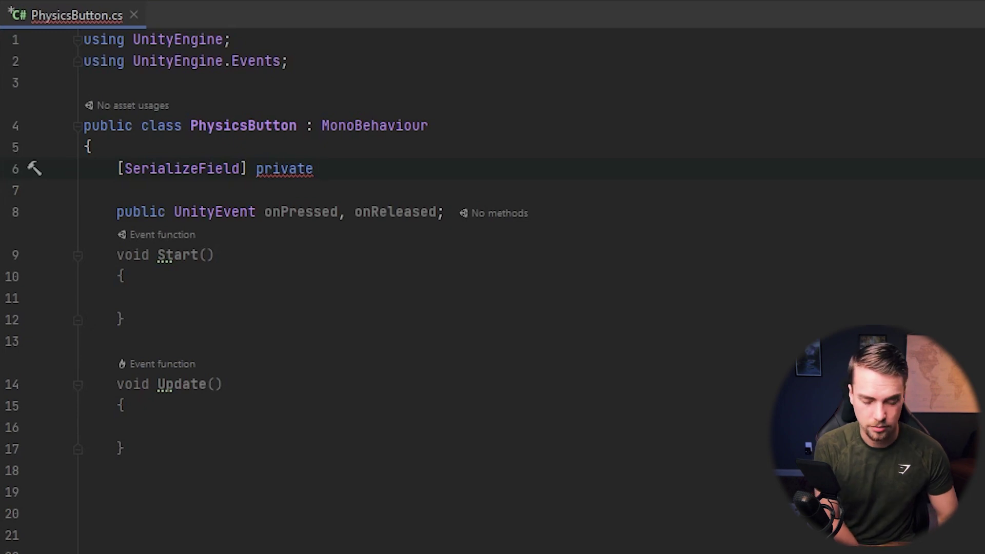
{"action": "type", "text": "float thr"}
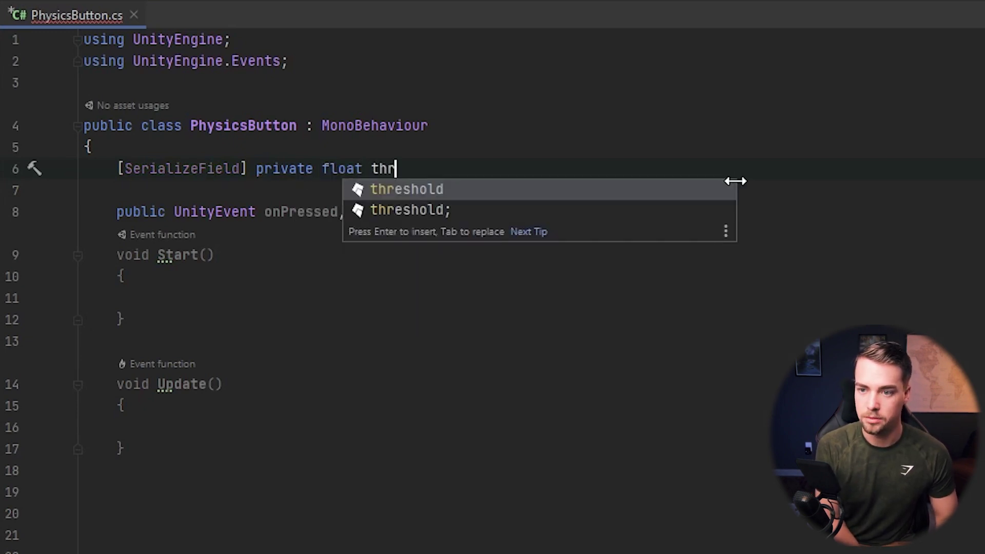
{"action": "key", "text": "Return"}
{"action": "type", "text": "= .1"}
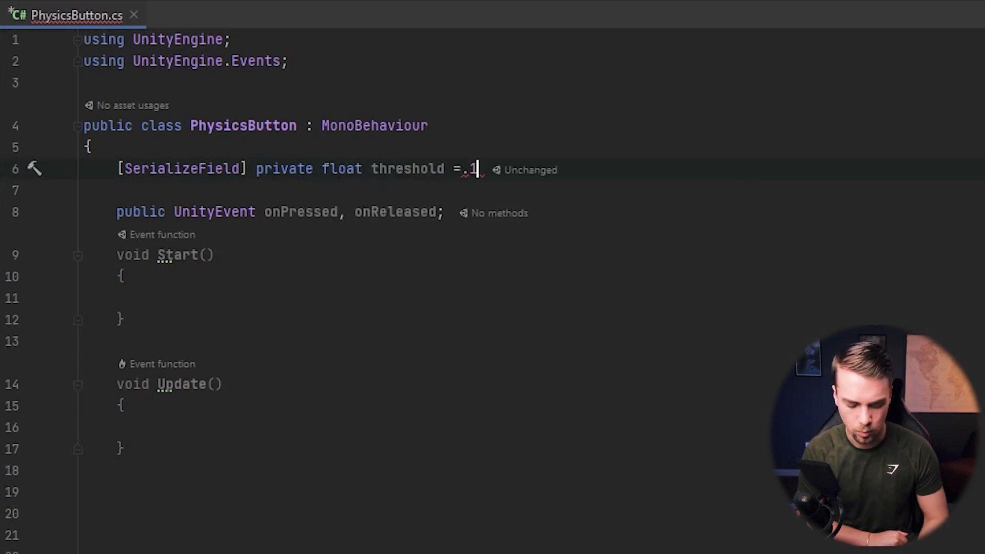
{"action": "type", "text": "f;"}
{"action": "left_click_drag", "start_coordinate": [510, 173], "coordinate": [122, 169]}
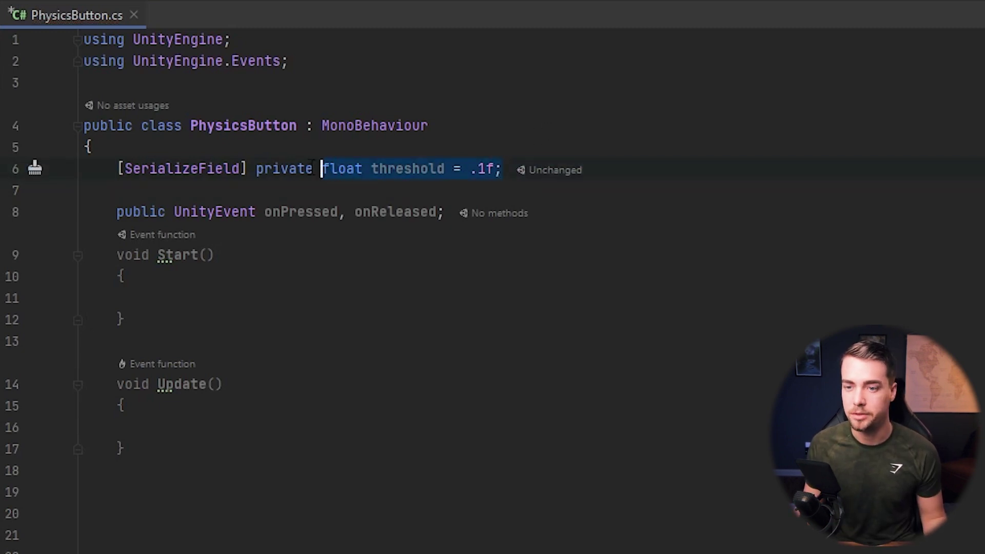
{"action": "left_click", "coordinate": [116, 168]}
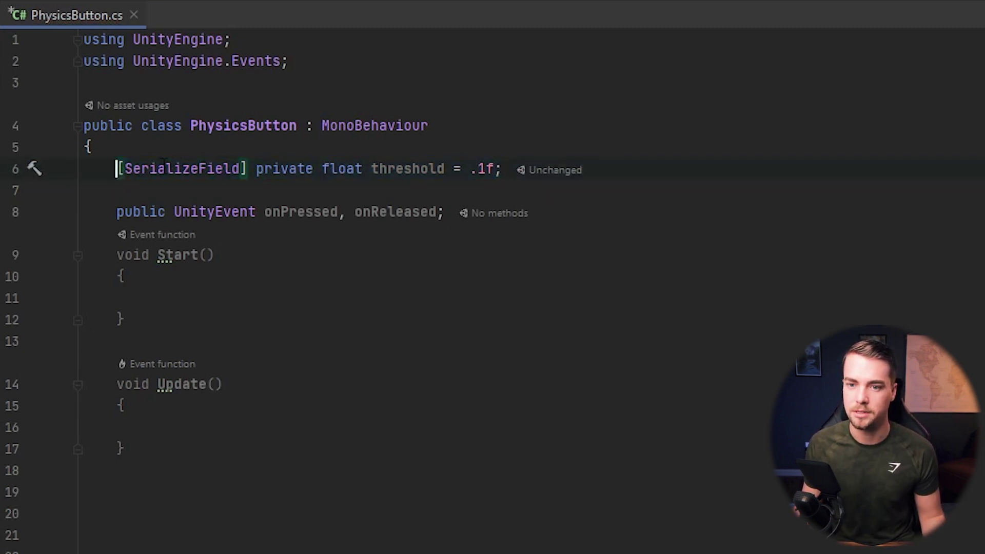
{"action": "double_click", "coordinate": [162, 167]}
{"action": "left_click_drag", "start_coordinate": [471, 168], "coordinate": [485, 168]}
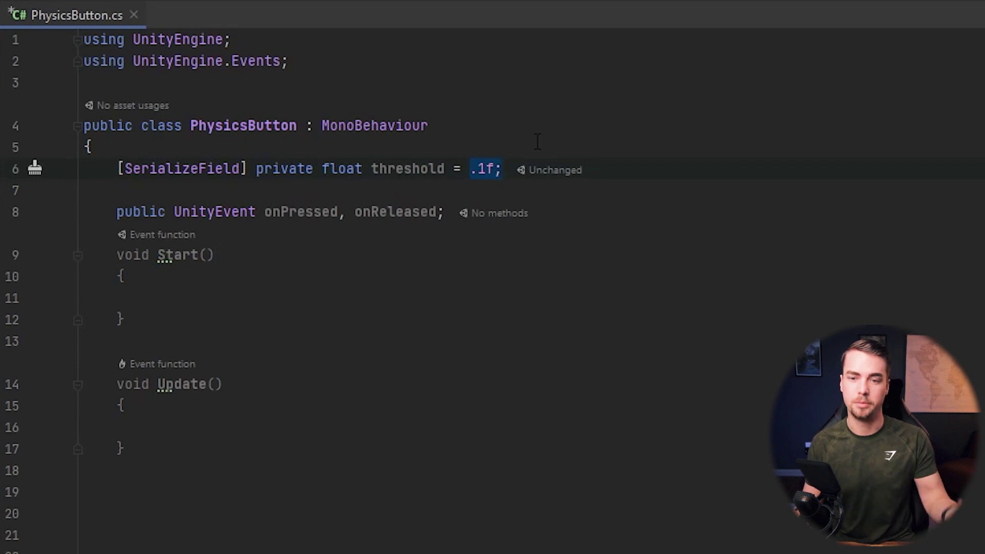
- Add '[SerializeField] private float deadZone = 0.025f;' below threshold
{"action": "left_click", "coordinate": [535, 168]}
{"action": "key", "text": "Return"}
{"action": "type", "text": "[Se"}
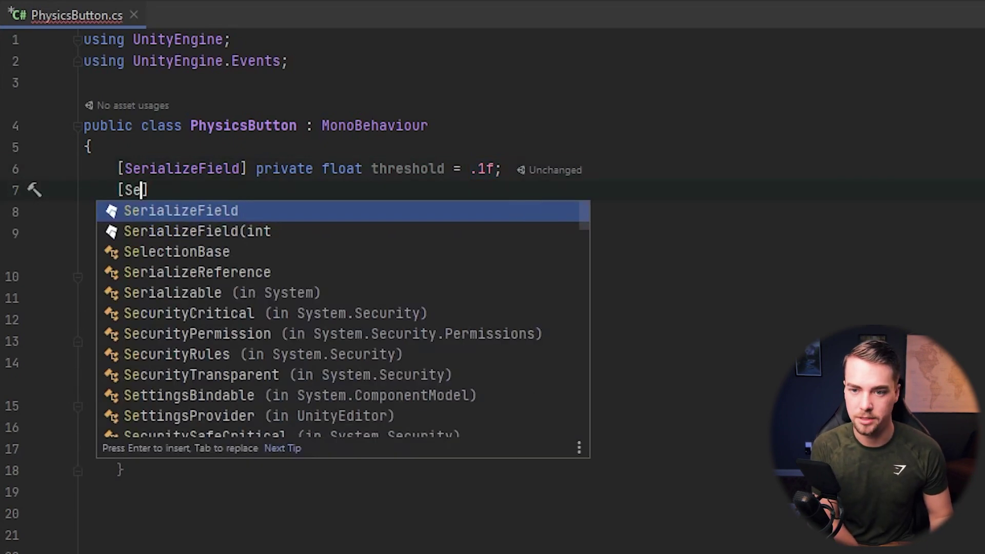
{"action": "key", "text": "Return"}
{"action": "type", "text": "] private float d"}
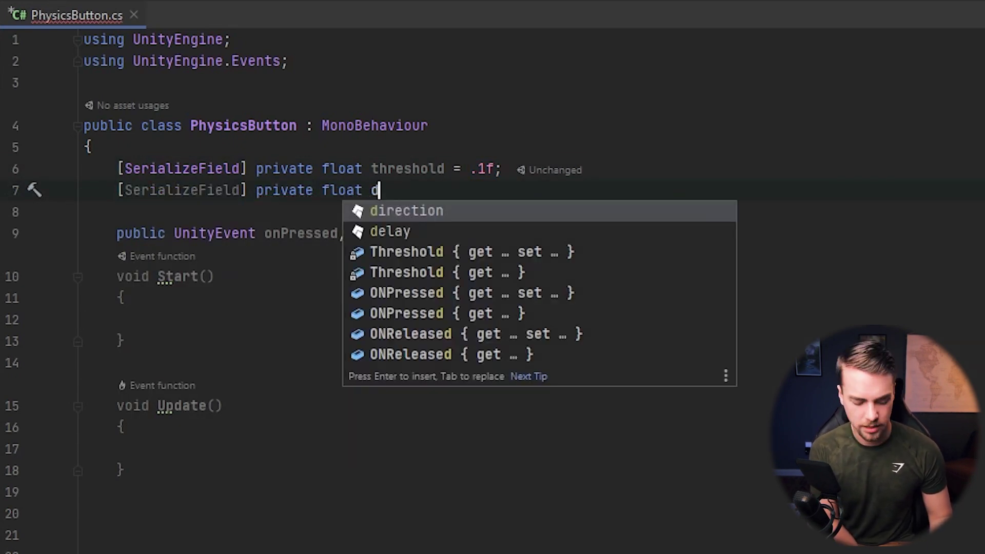
{"action": "type", "text": "eadZone = 0.025f"}
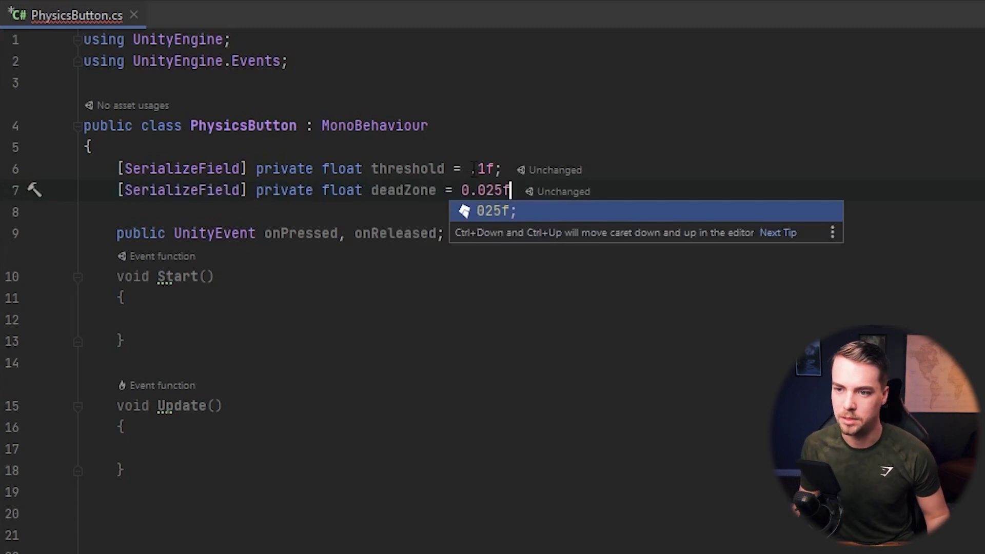
{"action": "left_click", "coordinate": [472, 169]}
{"action": "type", "text": "0"}
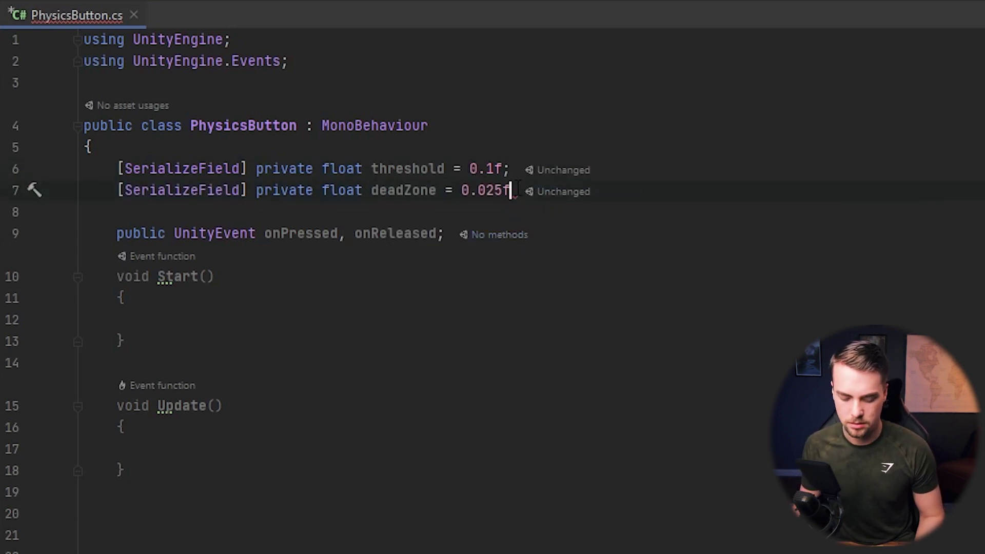
{"action": "type", "text": ";"}
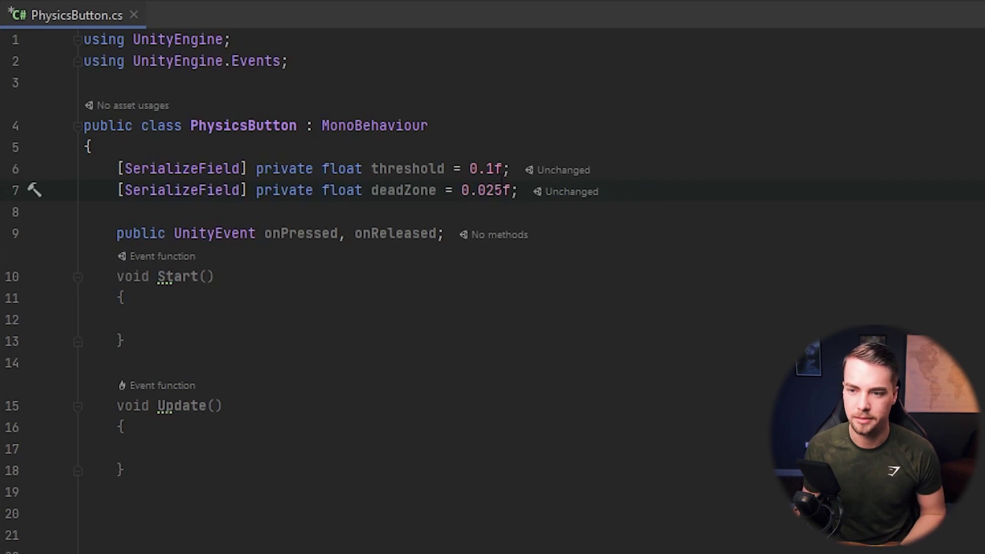
{"action": "key", "text": "Return"}
{"action": "key", "text": "Return"}
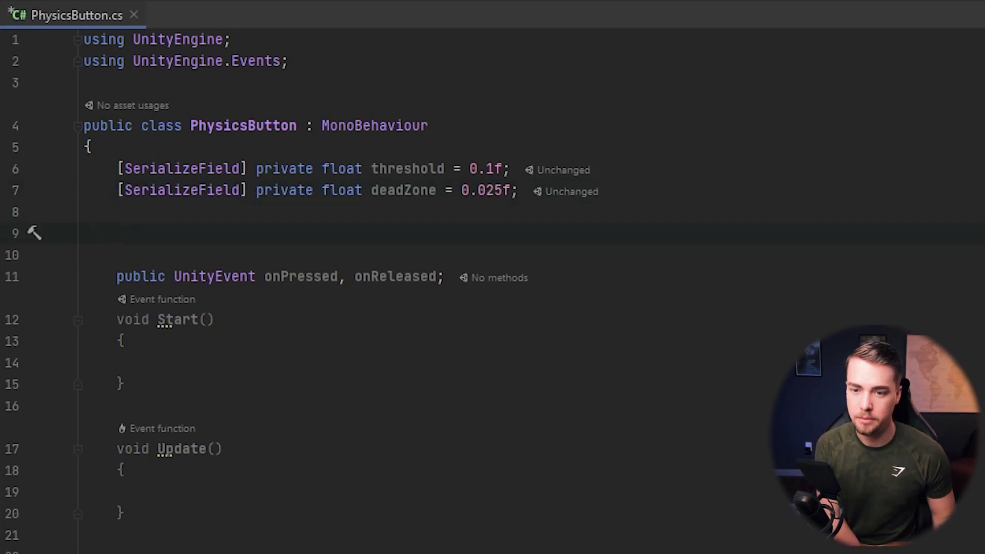
{"action": "type", "text": "private bo"}
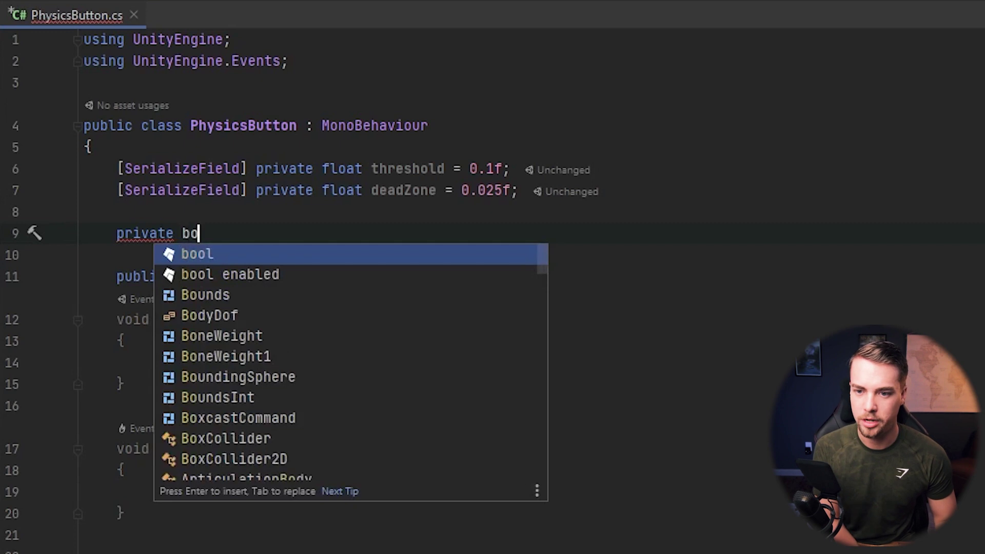
{"action": "type", "text": "ol _isPress"}
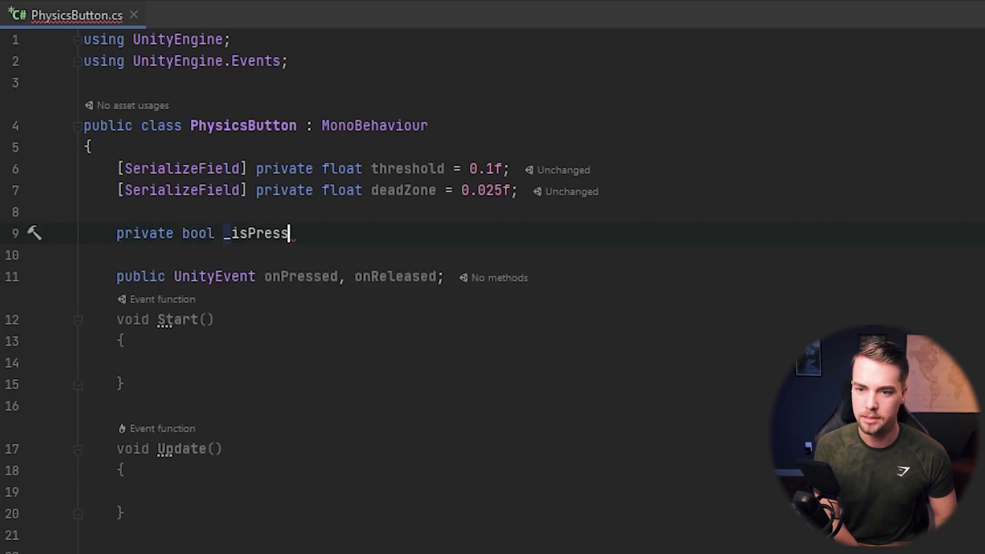
{"action": "type", "text": "ed;"}
- Declare private fields bool _isPressed, Vector3 _startPos and ConfigurableJoint _joint
{"action": "key", "text": "Return"}
{"action": "type", "text": "pro"}
{"action": "key", "text": "BackSpace"}
{"action": "type", "text": "ivate V3"}
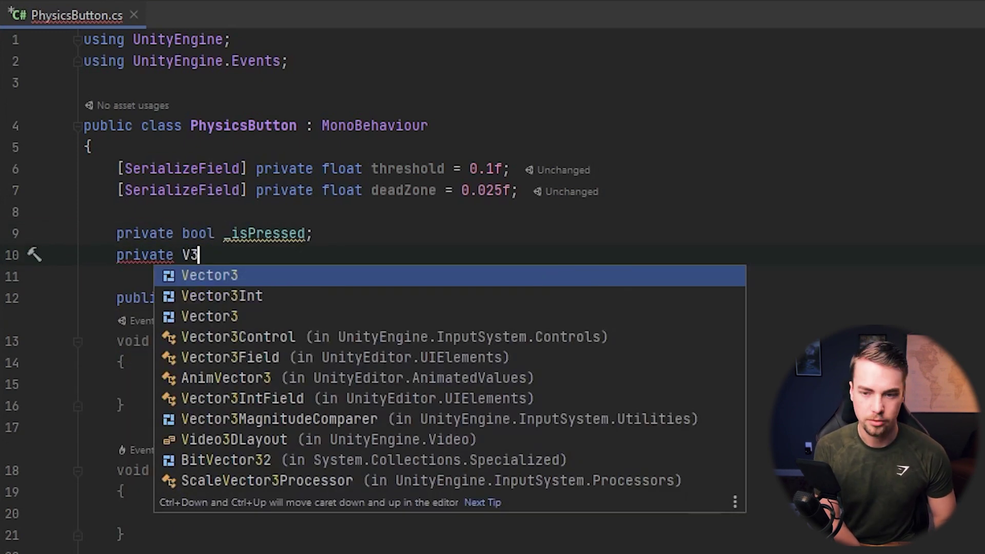
{"action": "key", "text": "BackSpace"}
{"action": "key", "text": "Return"}
{"action": "type", "text": "_star"}
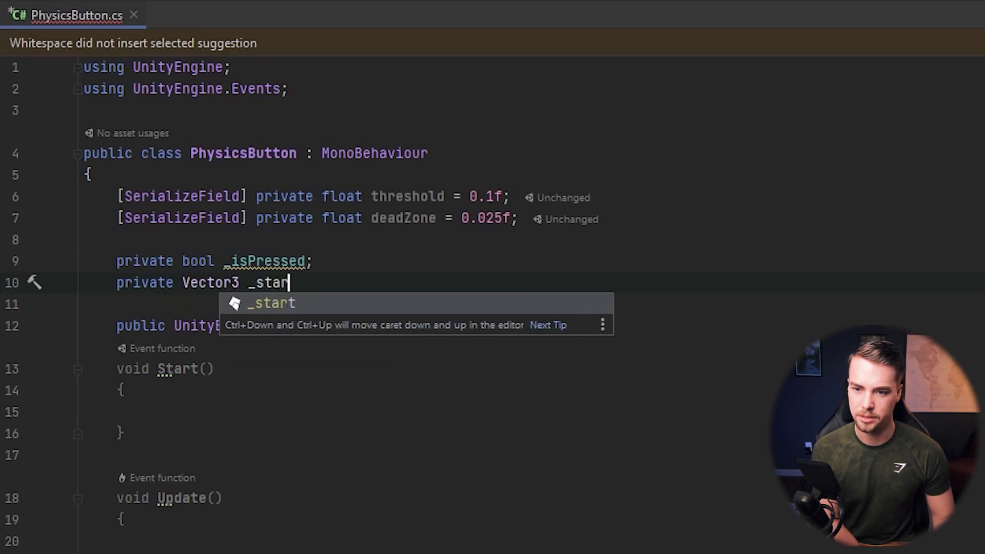
{"action": "type", "text": "tPos;"}
{"action": "key", "text": "Return"}
{"action": "type", "text": "private Conf"}
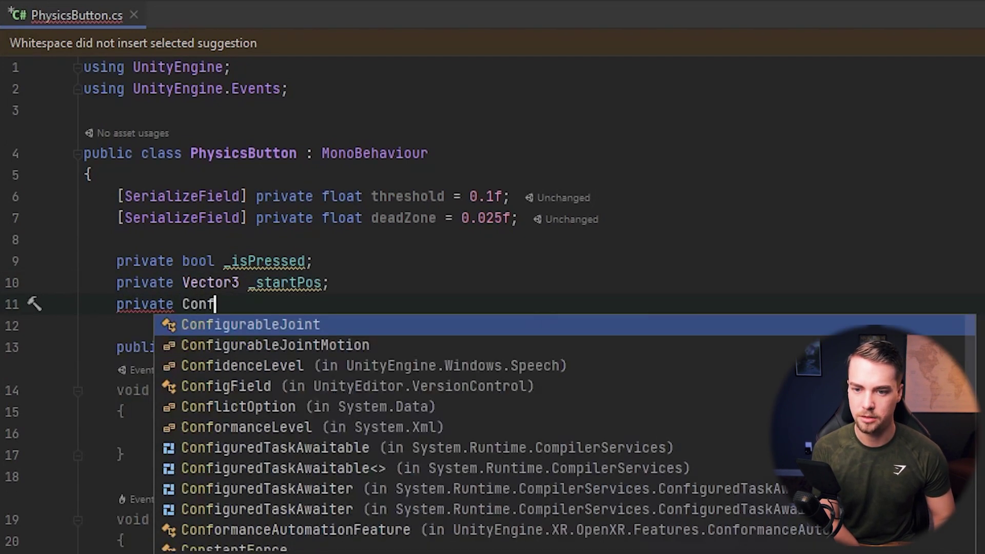
{"action": "key", "text": "Return"}
{"action": "type", "text": "_"}
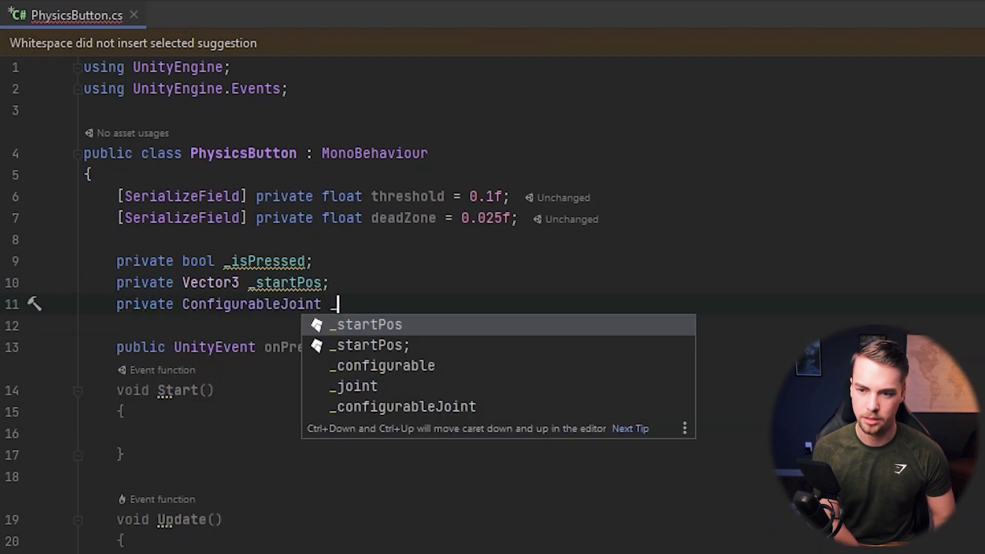
{"action": "type", "text": "joint;"}
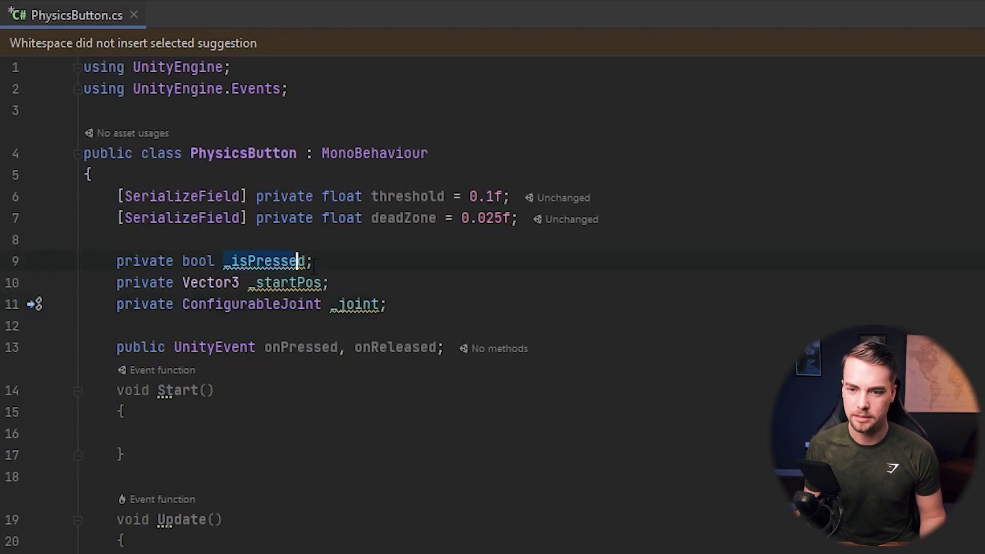
- Review the _isPressed declaration, then move into the Start() method
{"action": "left_click", "coordinate": [314, 262]}
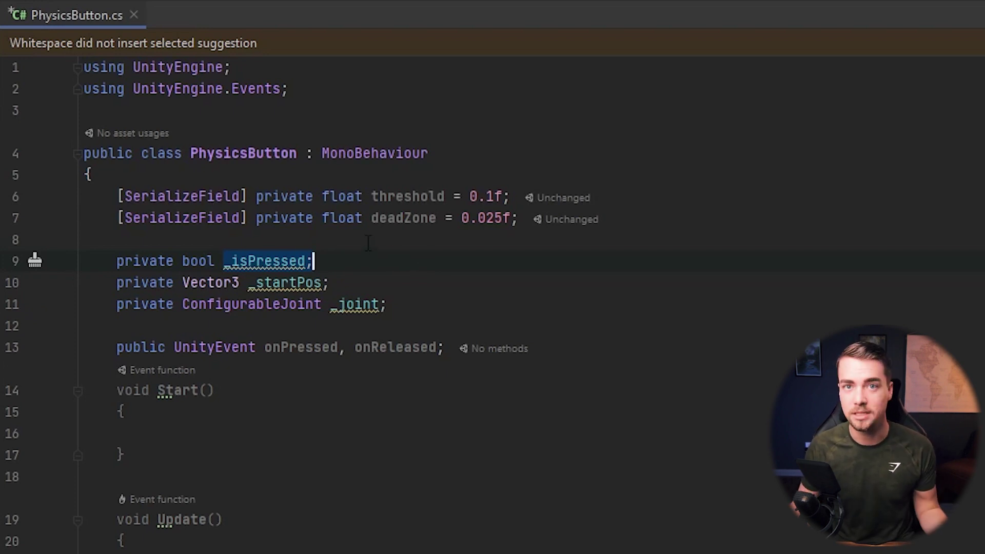
{"action": "left_click", "coordinate": [499, 266]}
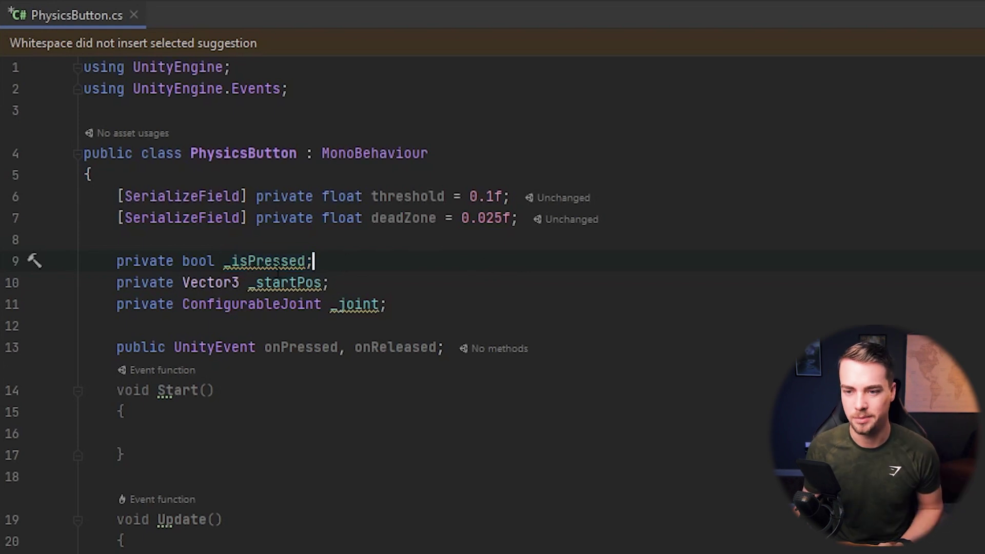
{"action": "left_click_drag", "start_coordinate": [225, 261], "coordinate": [332, 261]}
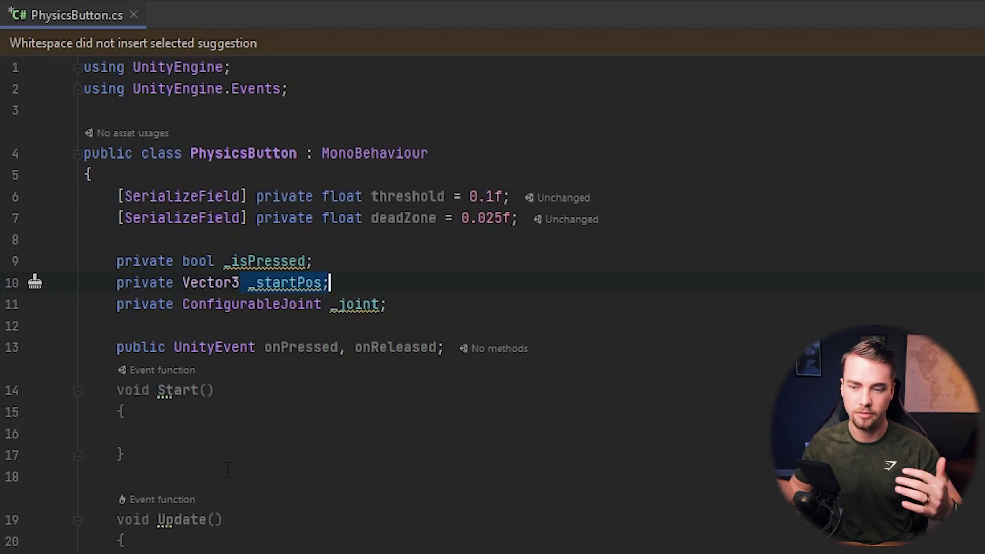
{"action": "left_click", "coordinate": [399, 305]}
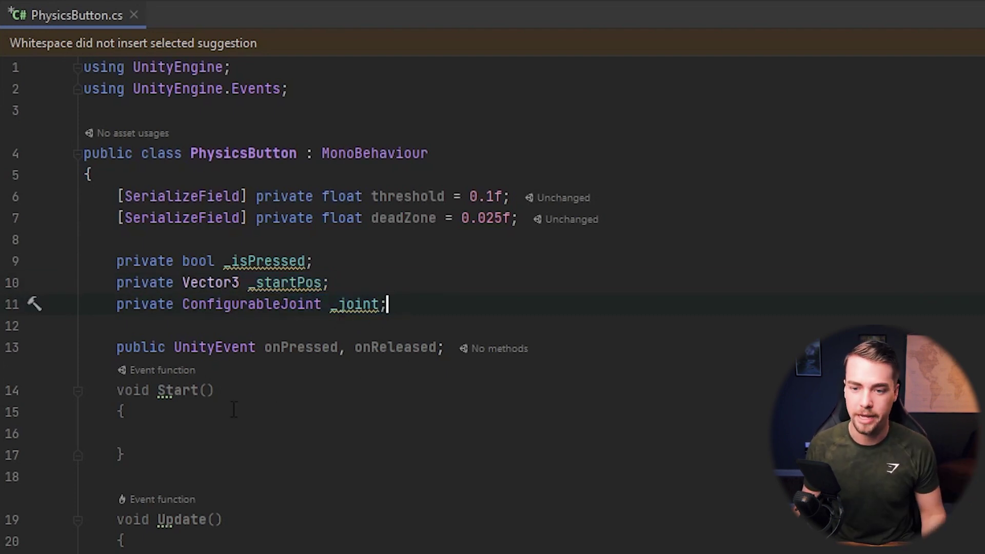
{"action": "scroll", "coordinate": [233, 410], "scroll_direction": "down", "scroll_amount": 5}
{"action": "left_click", "coordinate": [332, 79]}
{"action": "type", "text": "_s"}
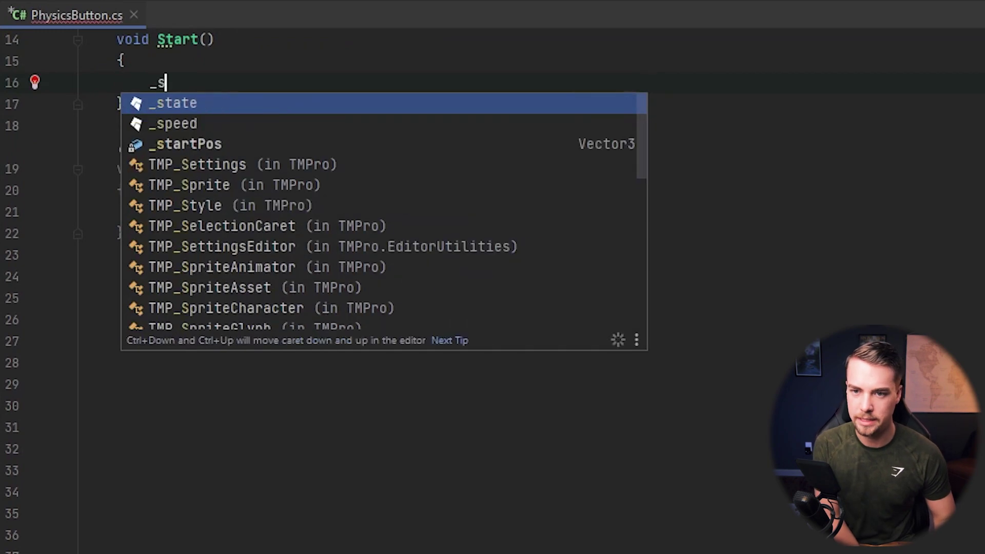
{"action": "type", "text": "tartPos = "}
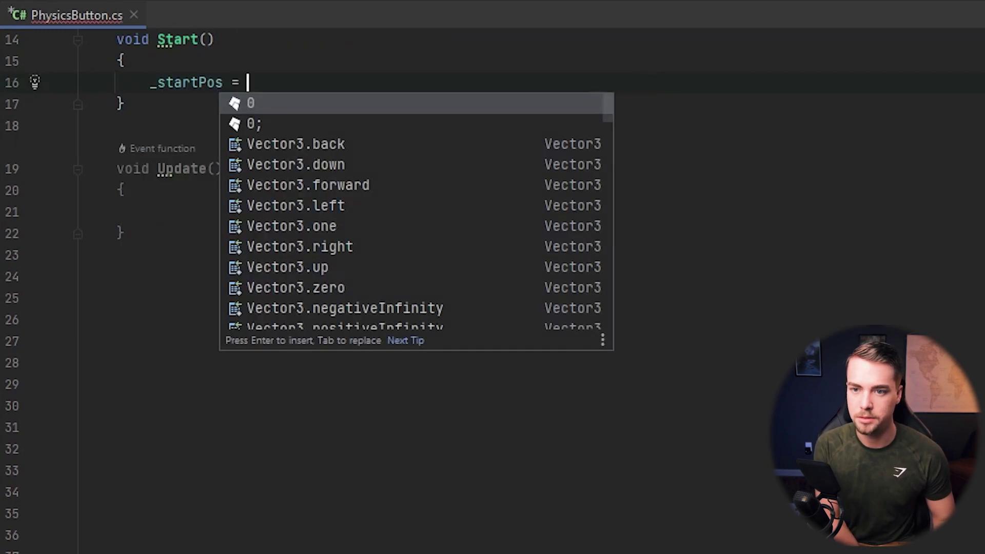
{"action": "type", "text": "transform.pos"}
- Write '_startPos = transform.localPosition;' and '_joint = GetComponent<ConfigurableJoint>();' in Start()
{"action": "key", "text": "Escape"}
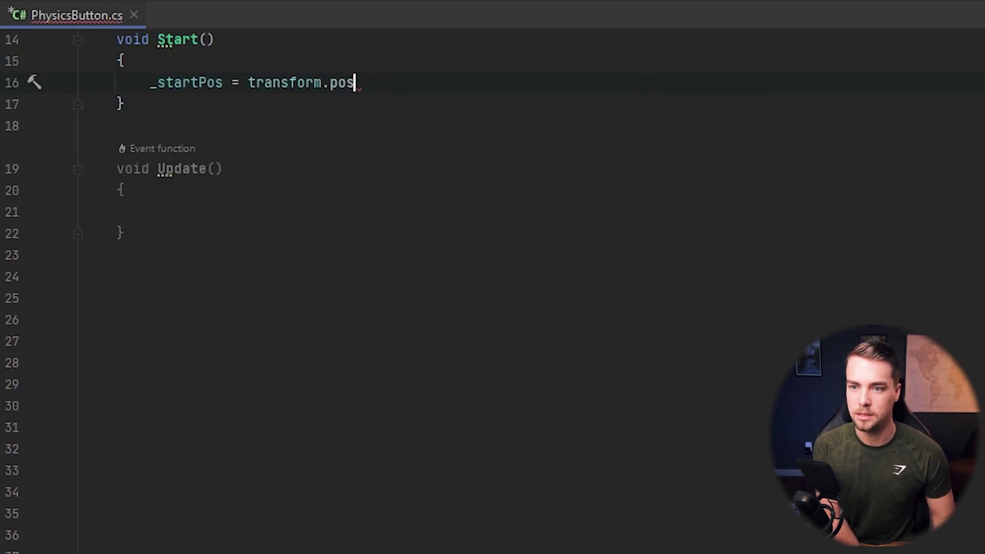
{"action": "type", "text": "lo;"}
{"action": "key", "text": "Return"}
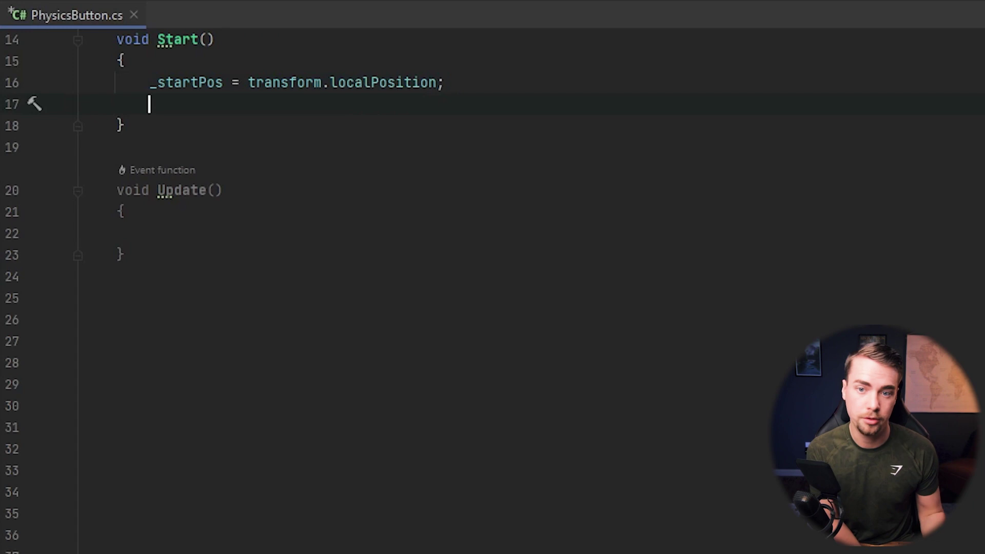
{"action": "type", "text": "_j"}
{"action": "key", "text": "Return"}
{"action": "type", "text": "_joint = "}
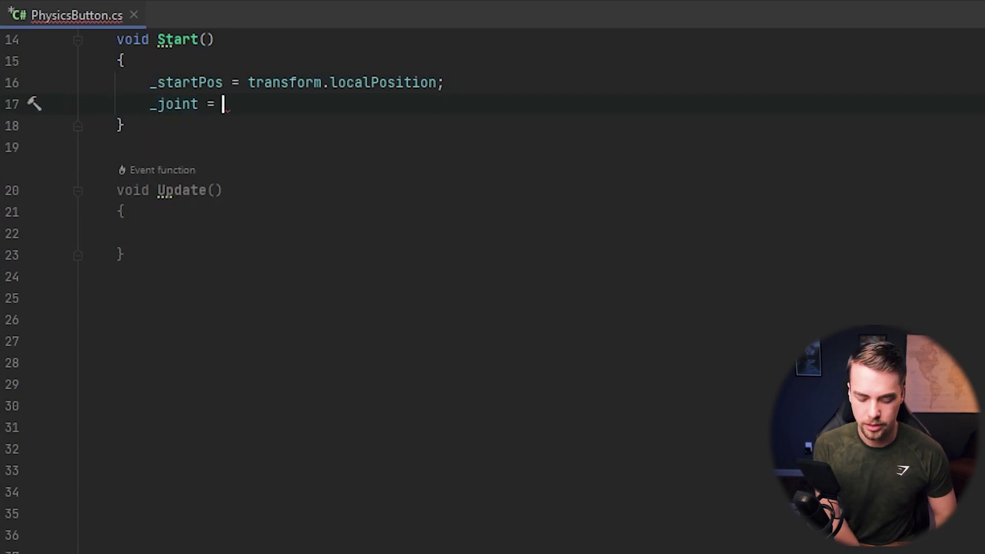
{"action": "type", "text": "Get"}
{"action": "key", "text": "Return"}
{"action": "type", "text": "Con"}
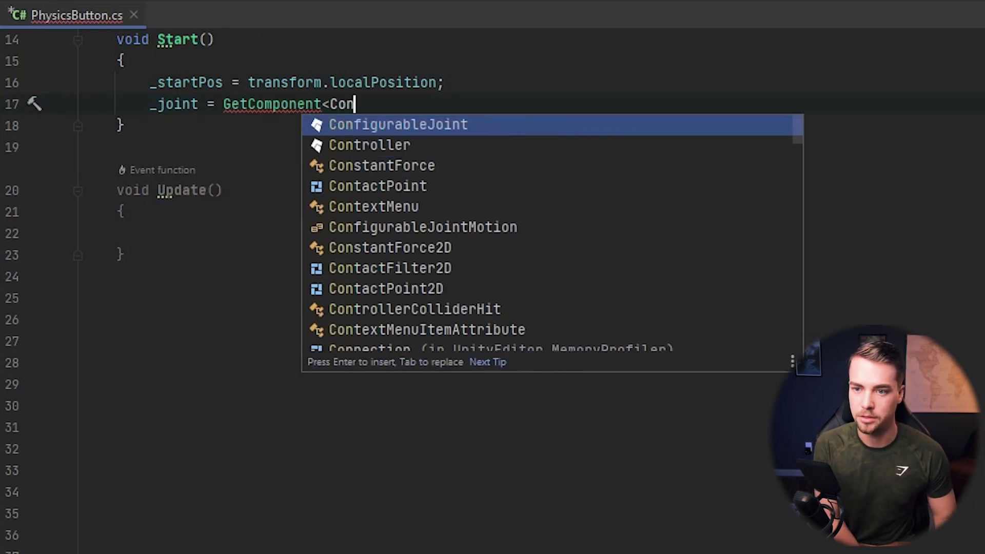
{"action": "key", "text": "Return"}
{"action": "type", "text": "();"}
- Add a new empty line below the Update() method
{"action": "left_click", "coordinate": [340, 229]}
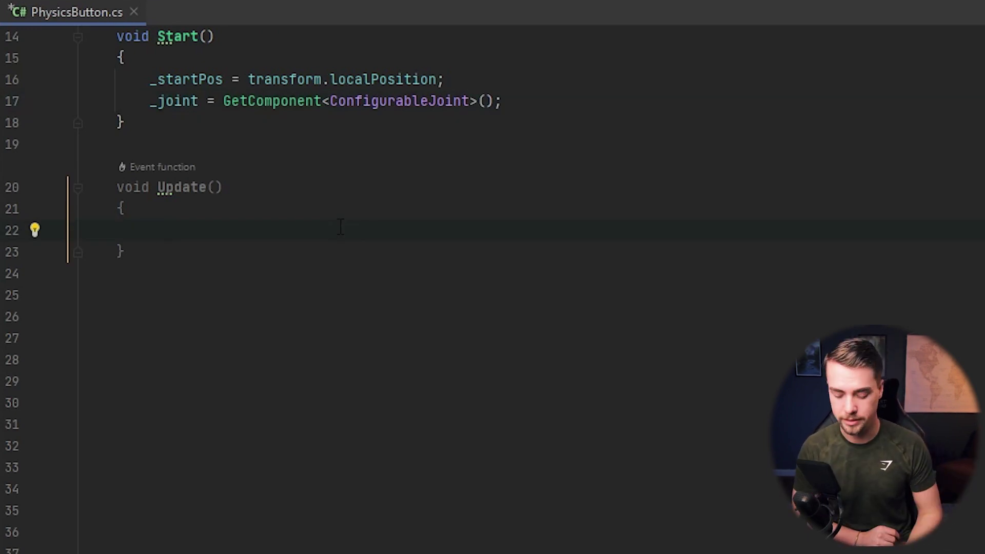
{"action": "key", "text": "Down"}
{"action": "key", "text": "Return"}
{"action": "key", "text": "Return"}
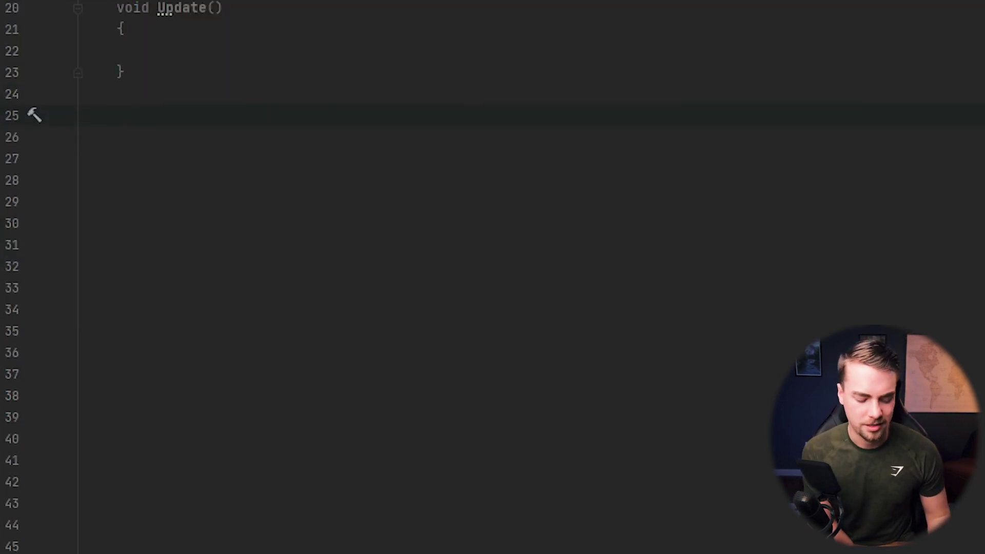
- Paste the Pressed/Released stubs and make Pressed() set _isPressed, invoke onPressed and log 'Pressed'
{"action": "type", "text": "private void Pressed() {  }  private void Released() {  }"}
{"action": "left_click_drag", "start_coordinate": [125, 287], "coordinate": [91, 116]}
{"action": "left_click", "coordinate": [158, 158]}
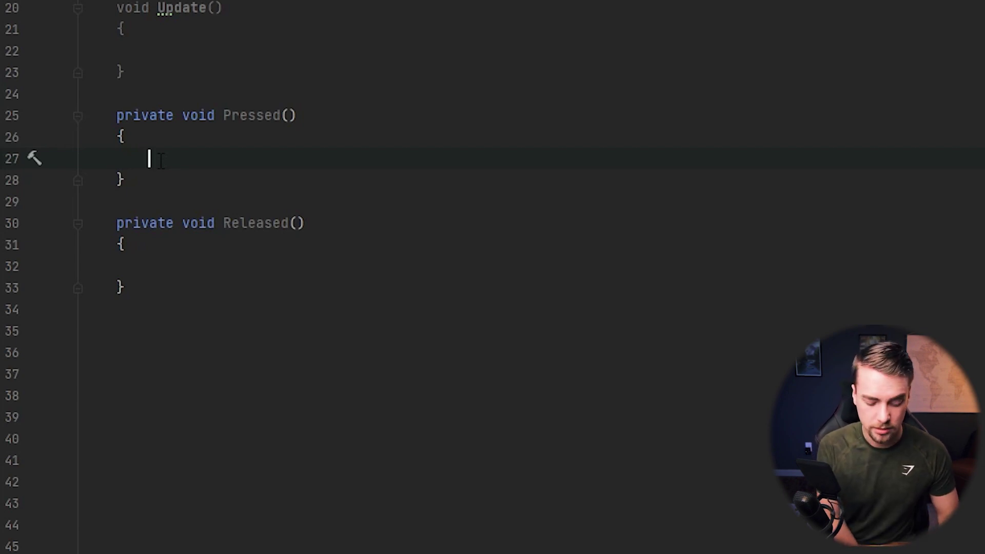
{"action": "type", "text": "_"}
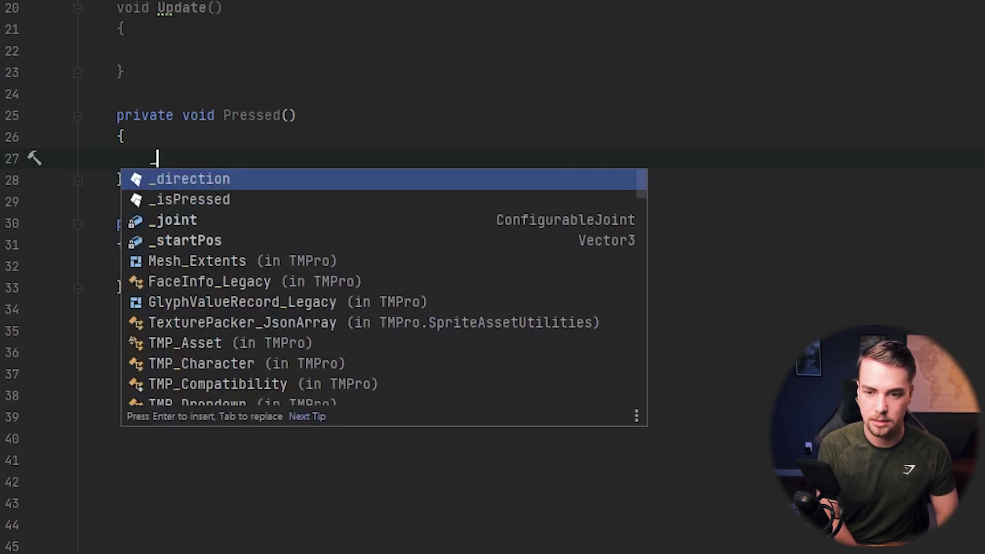
{"action": "type", "text": "isPressed = true;"}
{"action": "key", "text": "Return"}
{"action": "type", "text": "o"}
{"action": "key", "text": "Return"}
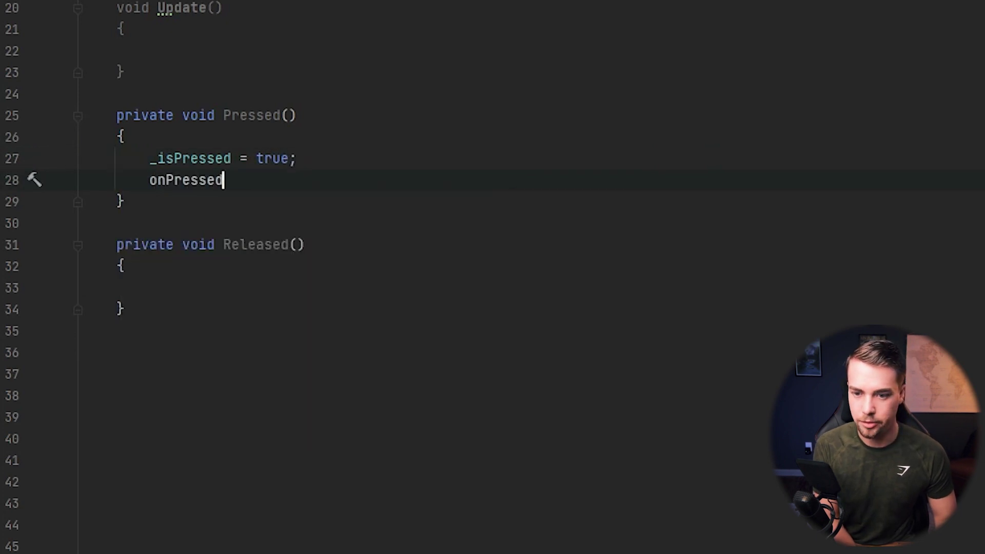
{"action": "type", "text": ".I"}
{"action": "key", "text": "Return"}
{"action": "type", "text": ";"}
{"action": "key", "text": "Return"}
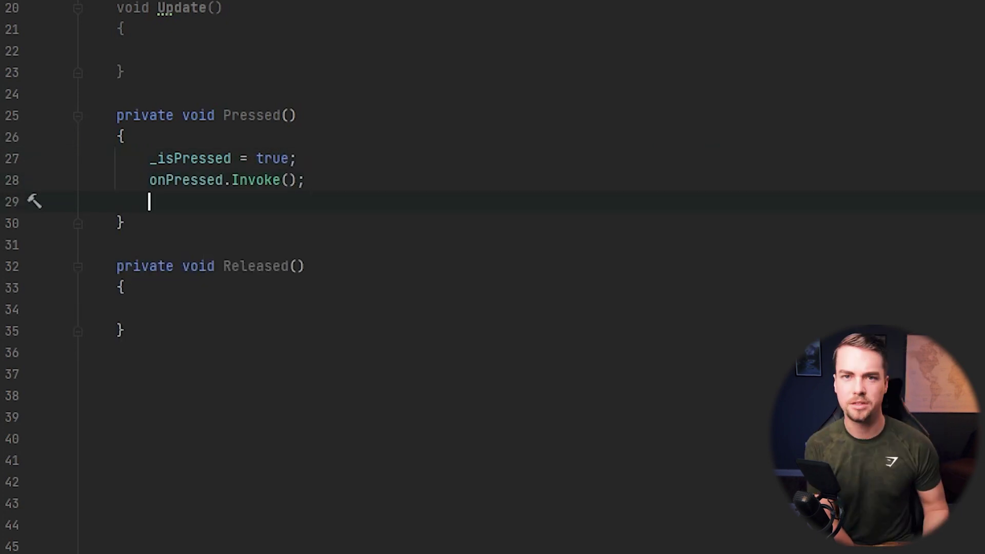
{"action": "type", "text": "Debug.Log(\"Pressed\");"}
- Copy the Pressed() body into the empty Released() method
{"action": "left_click", "coordinate": [303, 314]}
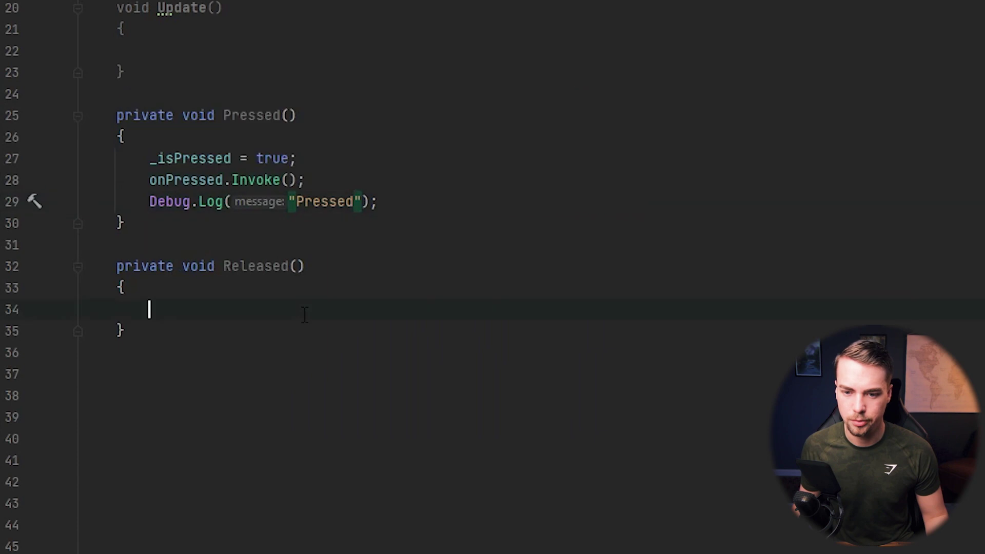
{"action": "left_click_drag", "start_coordinate": [400, 202], "coordinate": [405, 141]}
{"action": "key", "text": "ctrl+c"}
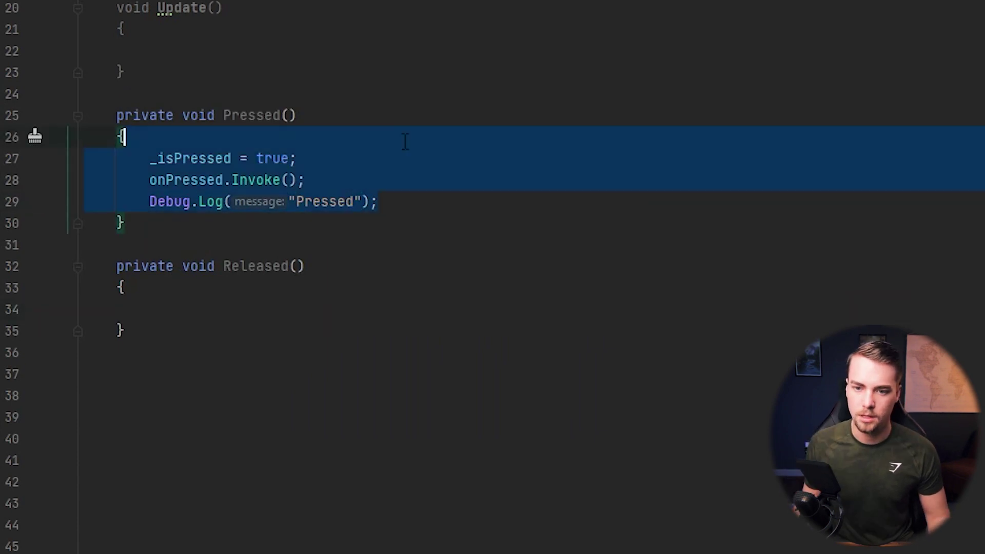
{"action": "mouse_move", "coordinate": [321, 300]}
{"action": "left_mouse_down"}
{"action": "mouse_move", "coordinate": [331, 276]}
{"action": "mouse_move", "coordinate": [332, 286]}
{"action": "left_mouse_up"}
{"action": "left_click", "coordinate": [329, 307]}
{"action": "key", "text": "ctrl+v"}
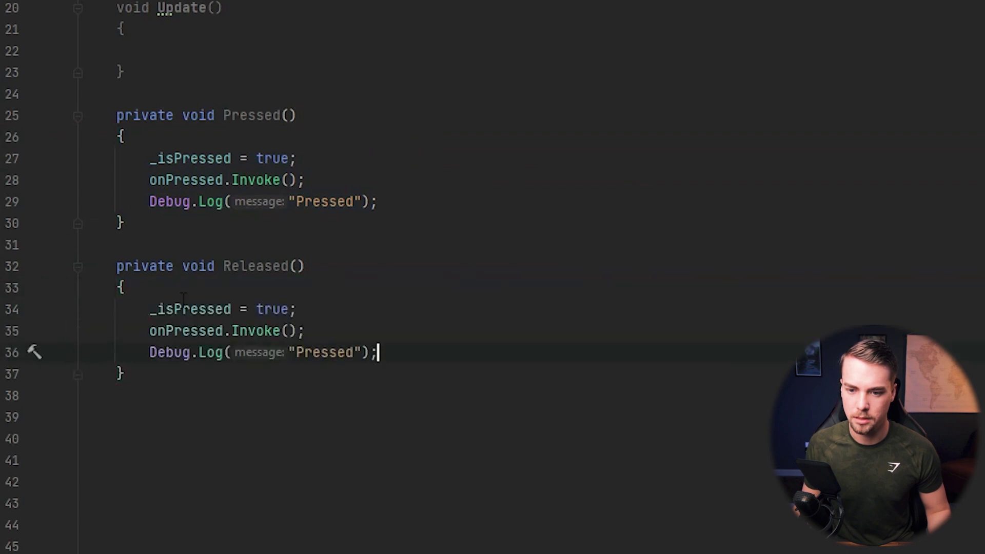
- In Released(), change true to false, onPressed to onReleased, and the log to 'Released'
{"action": "double_click", "coordinate": [272, 308]}
{"action": "type", "text": "f"}
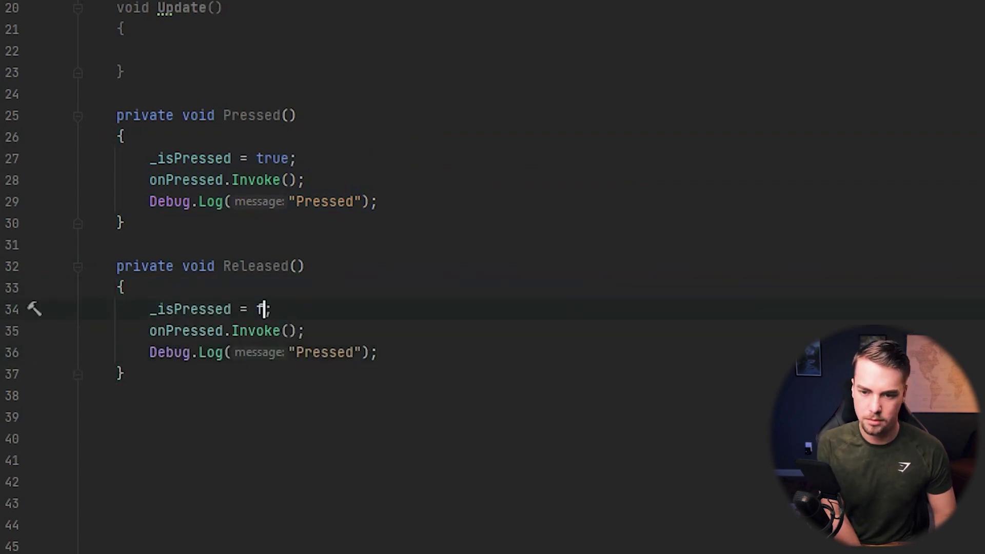
{"action": "key", "text": "Return"}
{"action": "left_click", "coordinate": [224, 330]}
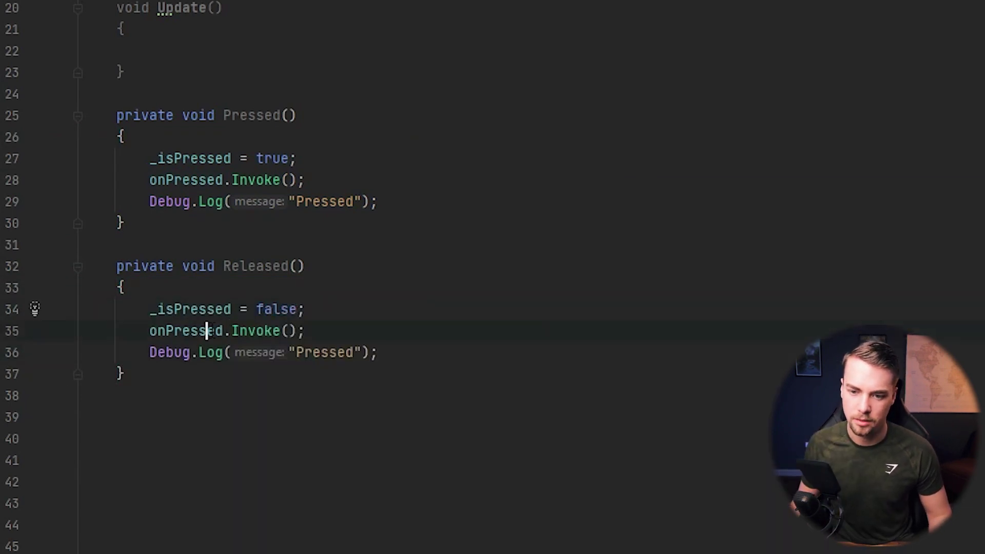
{"action": "key", "text": "BackSpace"}
{"action": "key", "text": "BackSpace"}
{"action": "key", "text": "BackSpace"}
{"action": "type", "text": "R"}
{"action": "key", "text": "Return"}
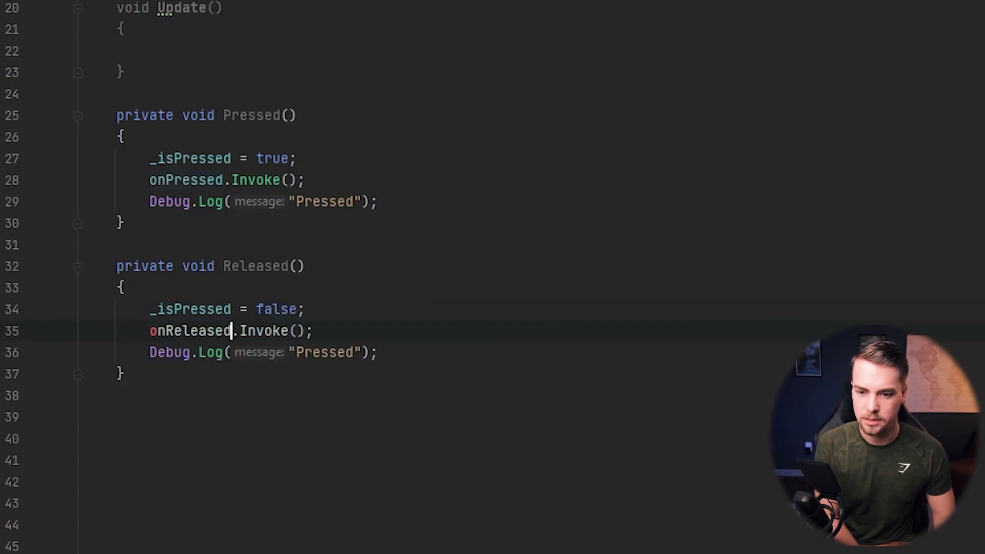
{"action": "double_click", "coordinate": [309, 361]}
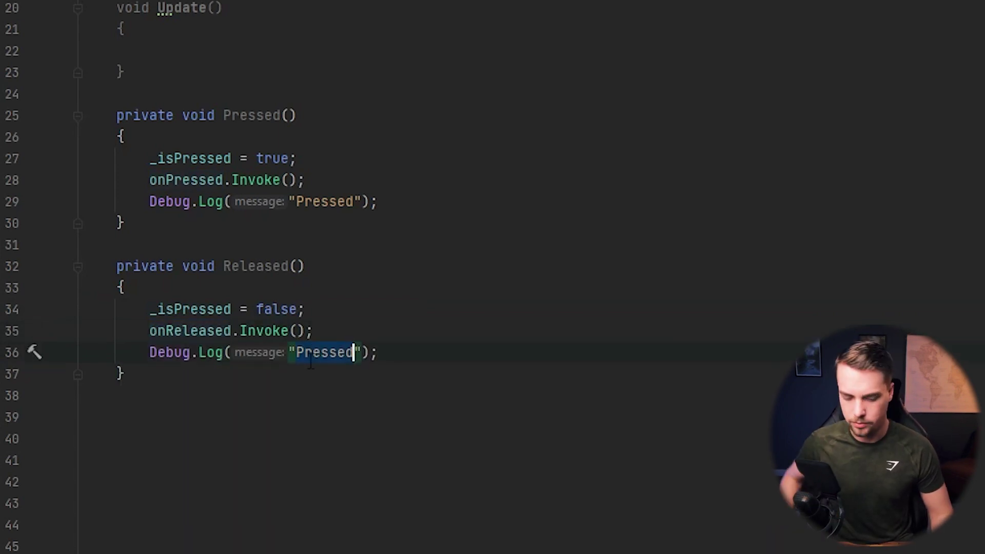
{"action": "type", "text": "Released"}
{"action": "left_click", "coordinate": [396, 48]}
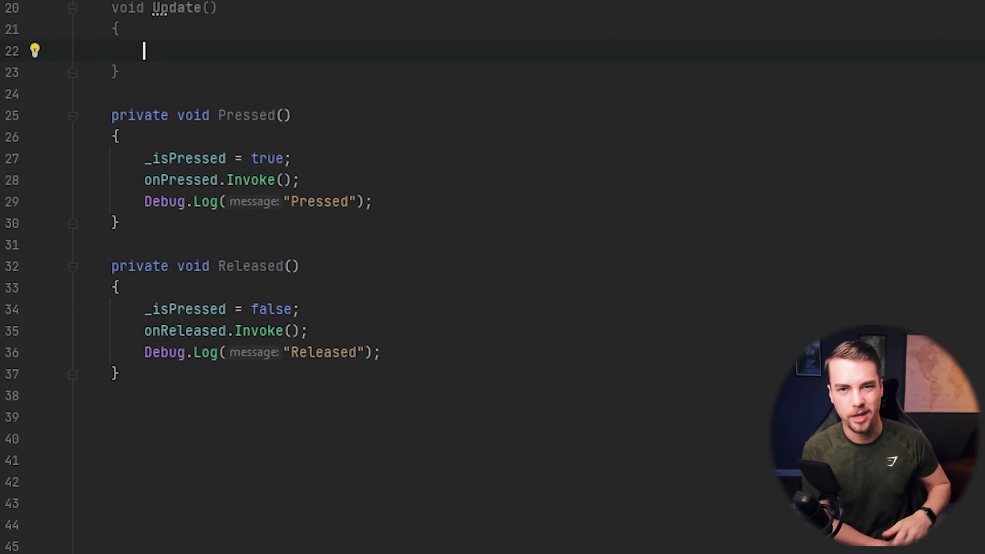
{"action": "type", "text": "if ("}
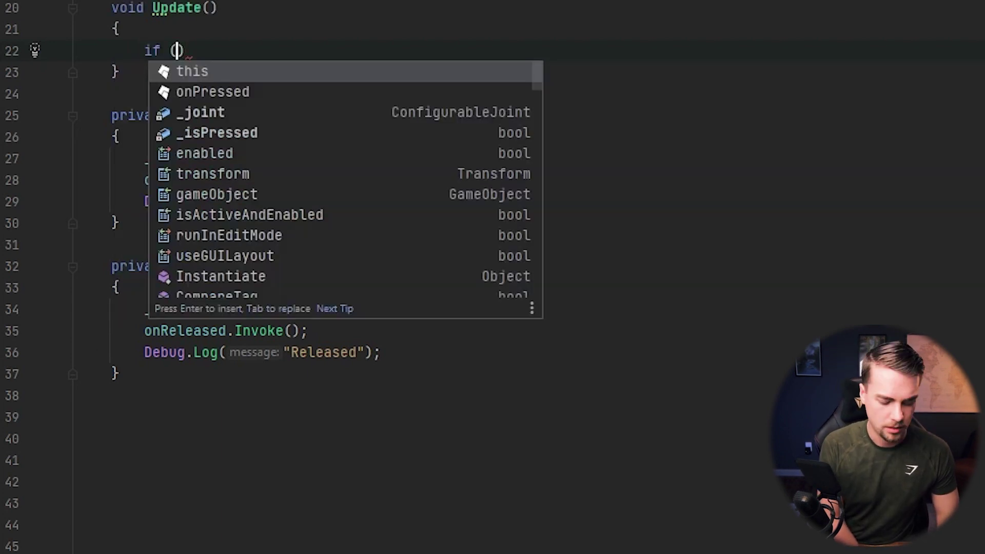
{"action": "type", "text": "!_"}
- Add 'if (!_isPressed && GetValue() + threshold >= 1) Pressed();' to Update()
{"action": "key", "text": "Return"}
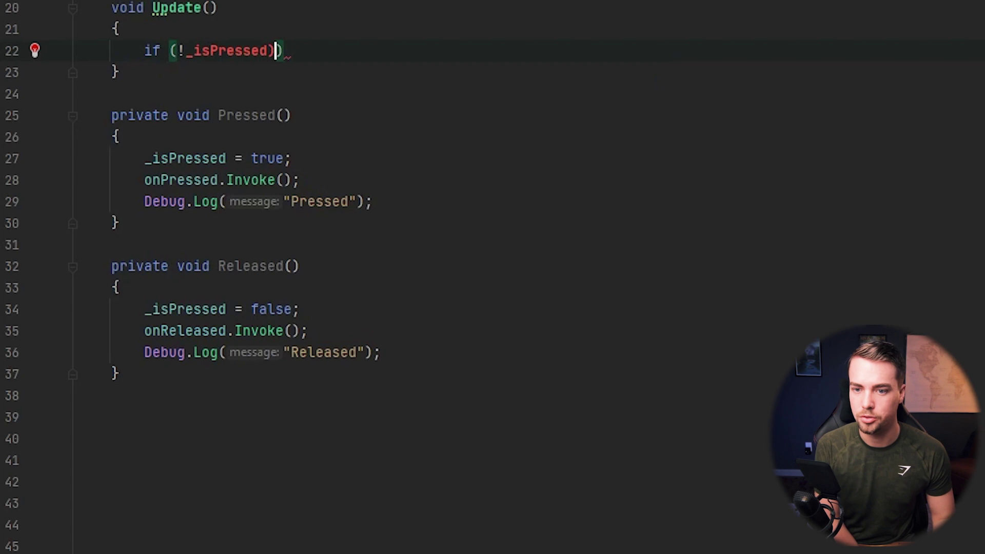
{"action": "type", "text": "&& "}
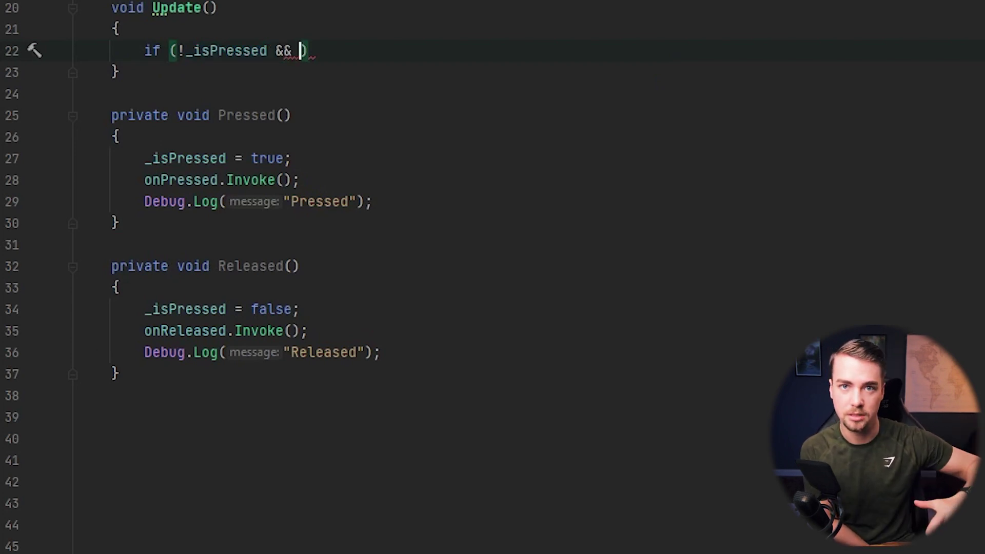
{"action": "type", "text": "G"}
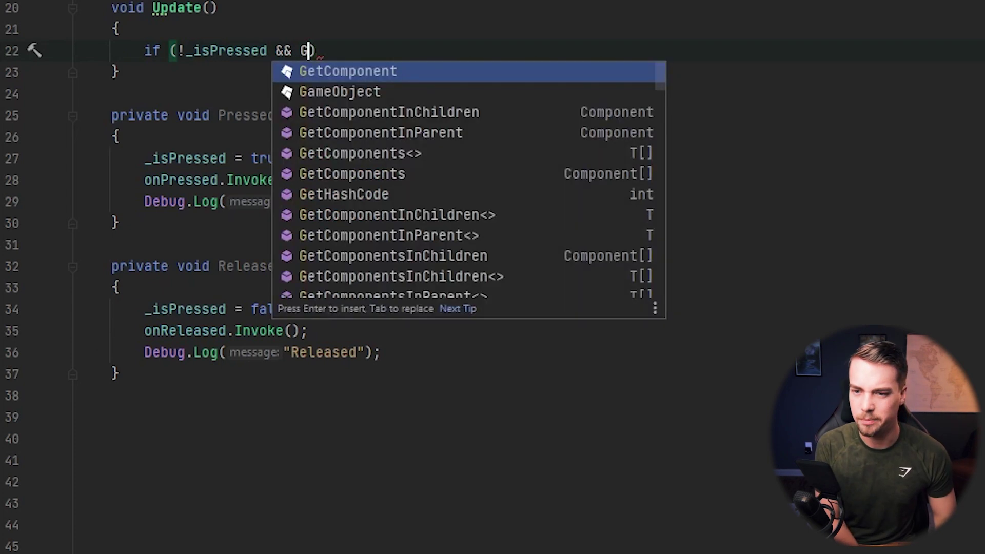
{"action": "type", "text": "etV"}
{"action": "key", "text": "BackSpace"}
{"action": "key", "text": "BackSpace"}
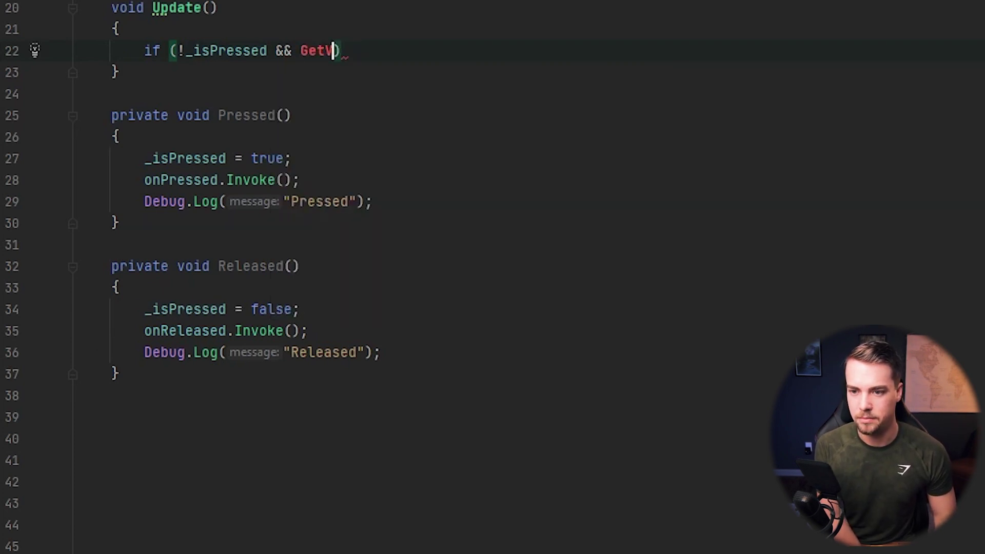
{"action": "type", "text": "alue("}
{"action": "type", "text": ") + thr"}
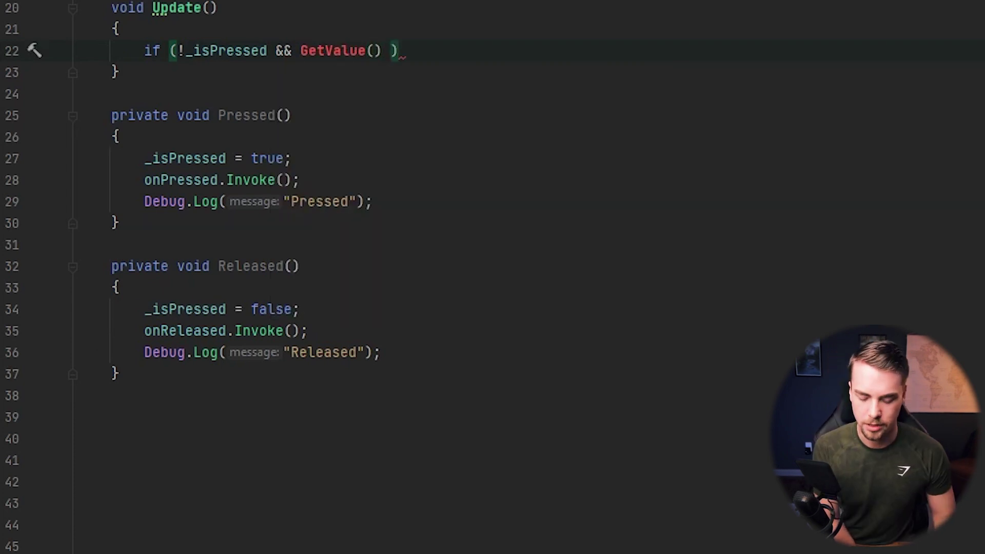
{"action": "type", "text": "e"}
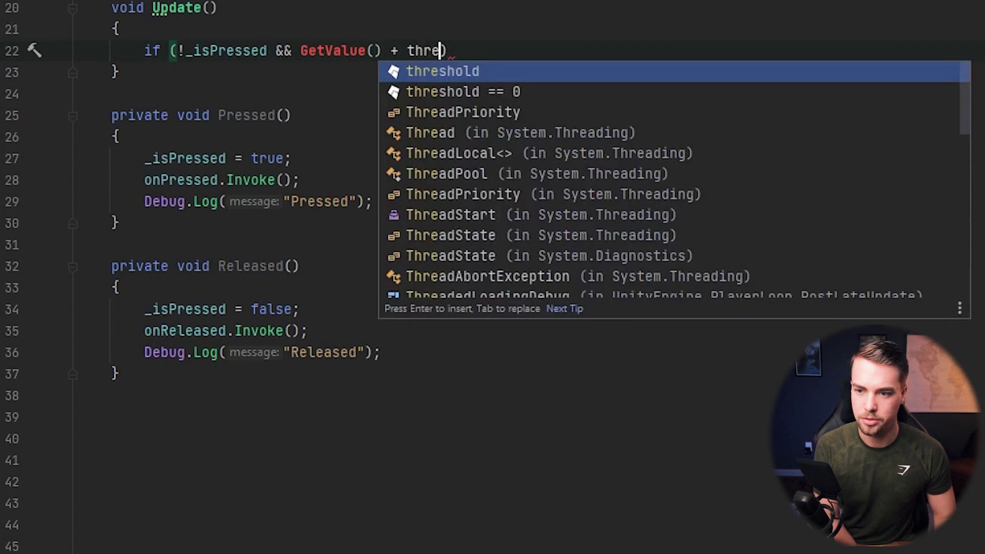
{"action": "type", "text": "shold >"}
{"action": "type", "text": " ="}
{"action": "key", "text": "BackSpace"}
{"action": "key", "text": "BackSpace"}
{"action": "key", "text": "BackSpace"}
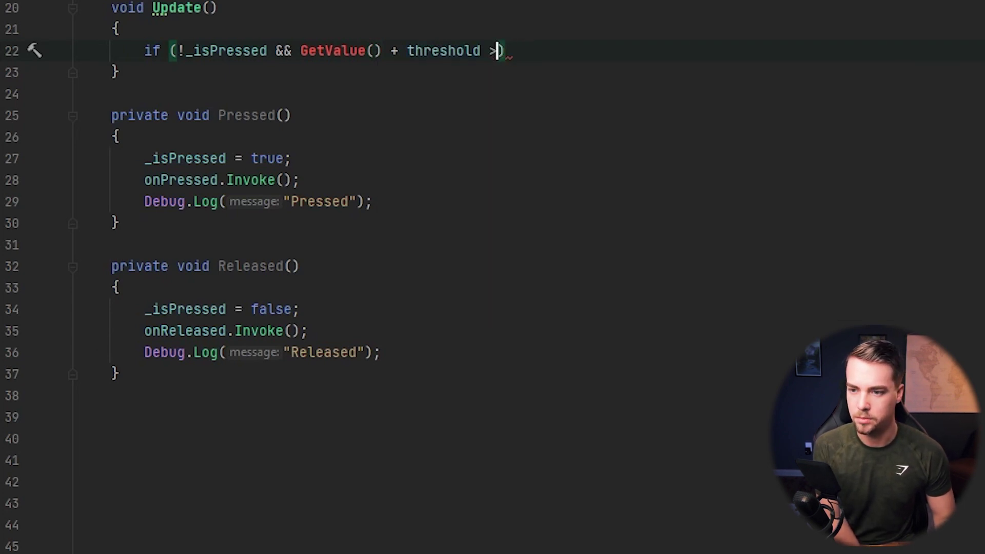
{"action": "type", "text": "= 1)"}
{"action": "key", "text": "Return"}
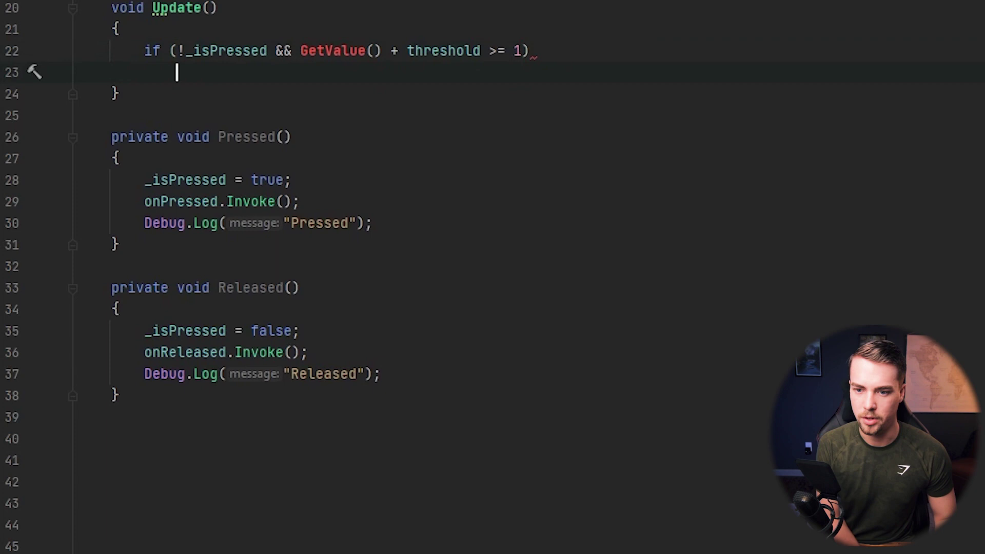
{"action": "type", "text": "Pressed("}
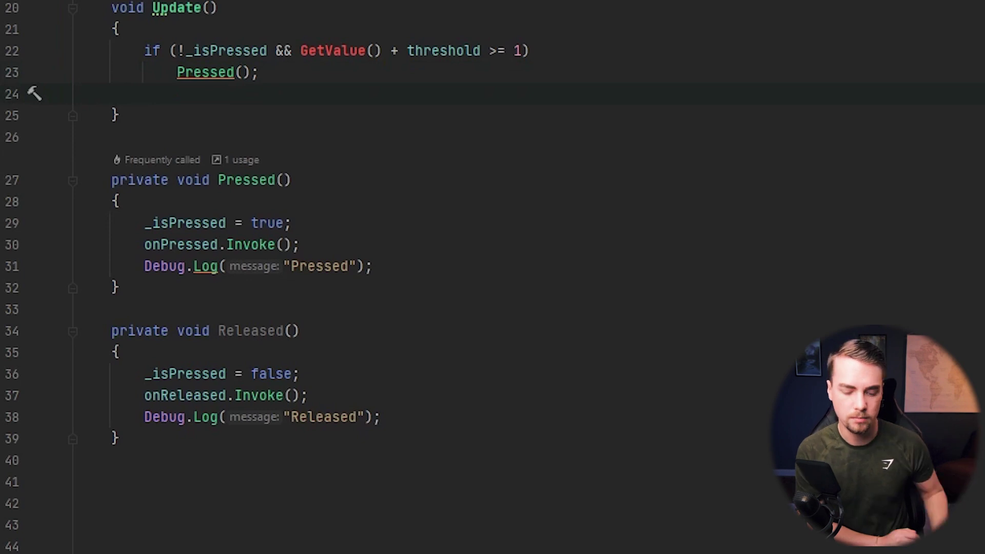
{"action": "type", "text": "if ("}
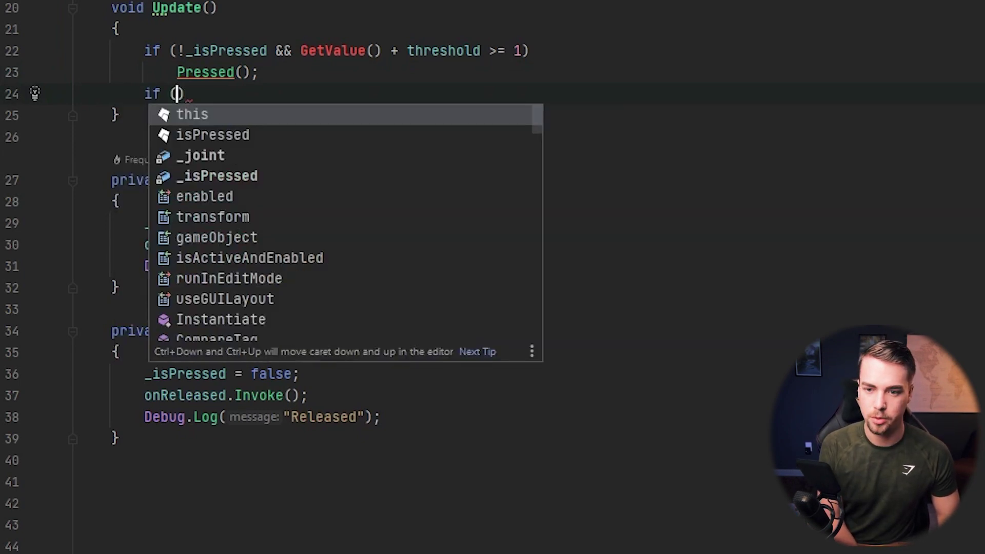
{"action": "type", "text": "_is"}
- Add 'if (_isPressed && GetValue() - threshold <= 0) Released();' below the first check
{"action": "key", "text": "Return"}
{"action": "type", "text": "&& "}
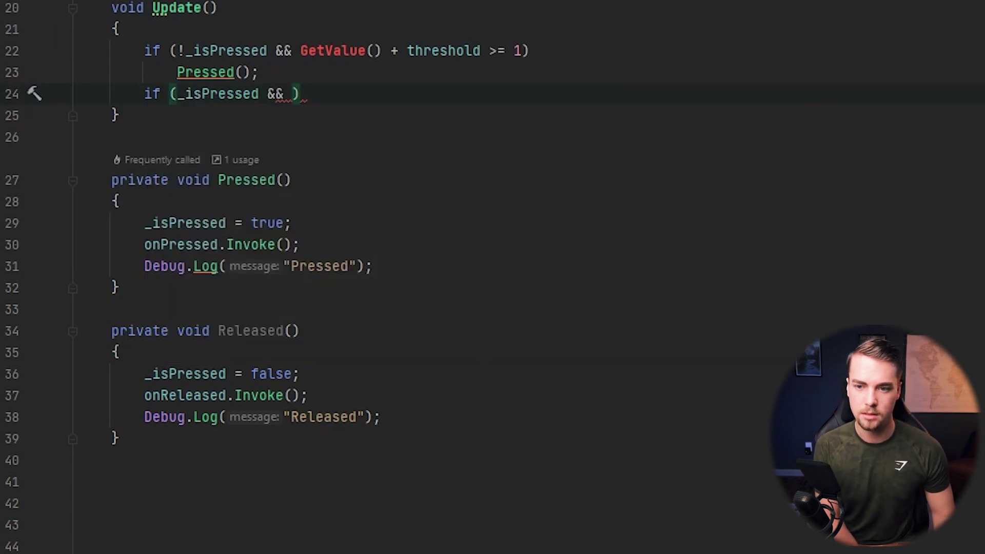
{"action": "type", "text": "Get"}
{"action": "key", "text": "Return"}
{"action": "type", "text": "- "}
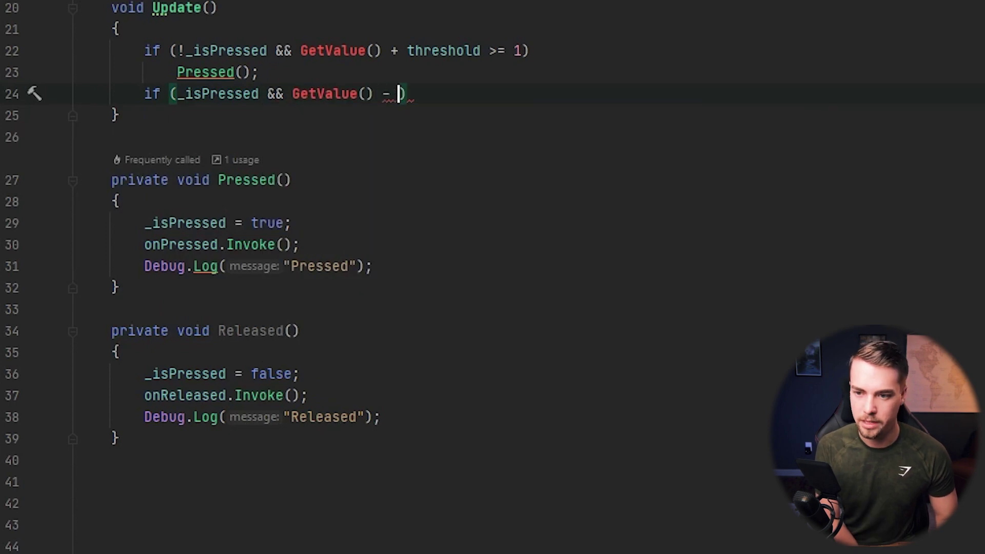
{"action": "type", "text": "thr"}
{"action": "key", "text": "Return"}
{"action": "type", "text": "<"}
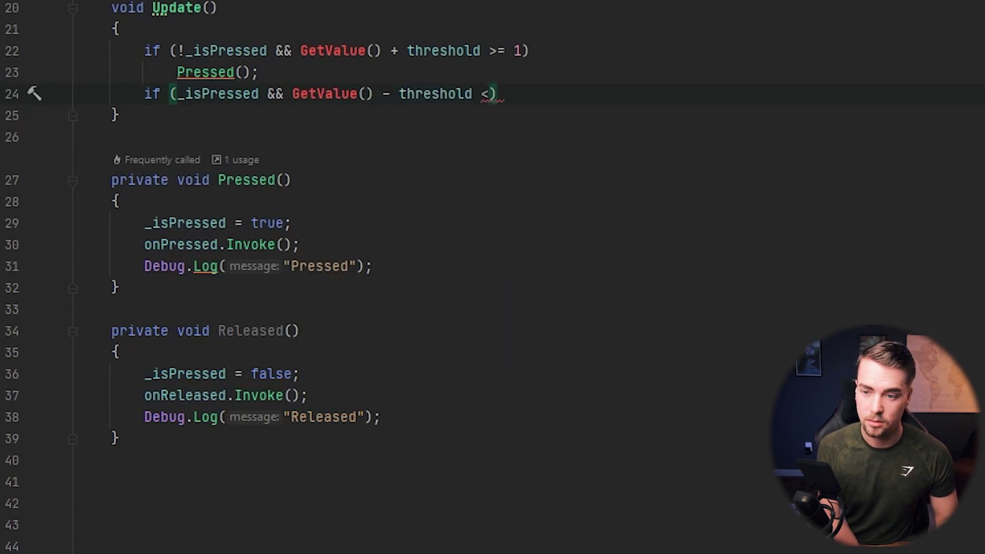
{"action": "type", "text": "= 0"}
{"action": "key", "text": "End"}
{"action": "key", "text": "Return"}
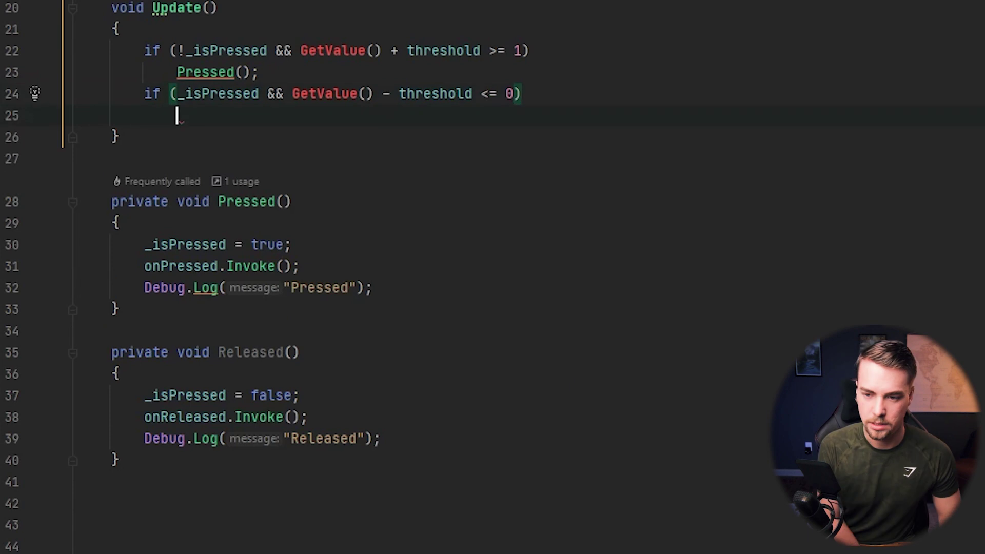
{"action": "type", "text": "Re"}
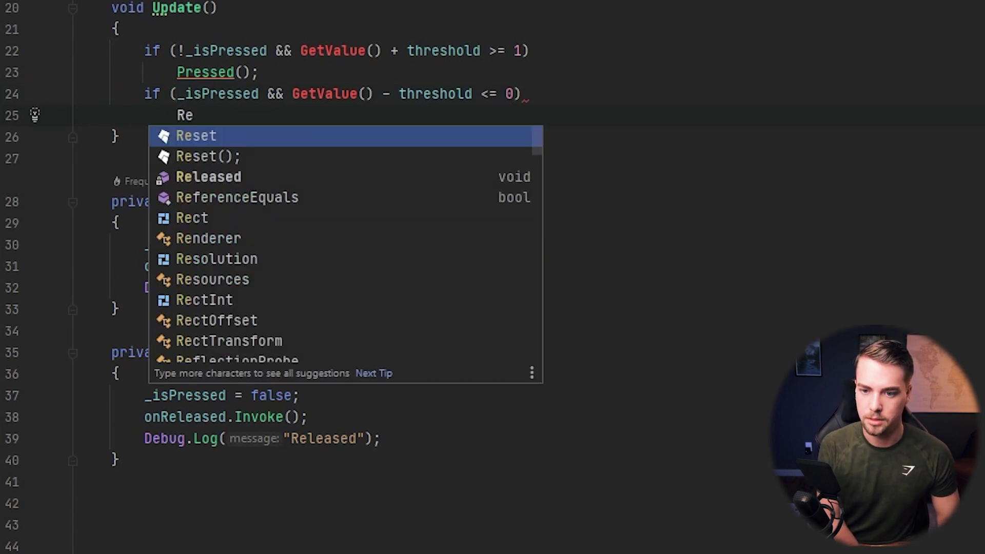
{"action": "type", "text": "le"}
{"action": "key", "text": "Return"}
{"action": "key", "text": "Up"}
{"action": "key", "text": "End"}
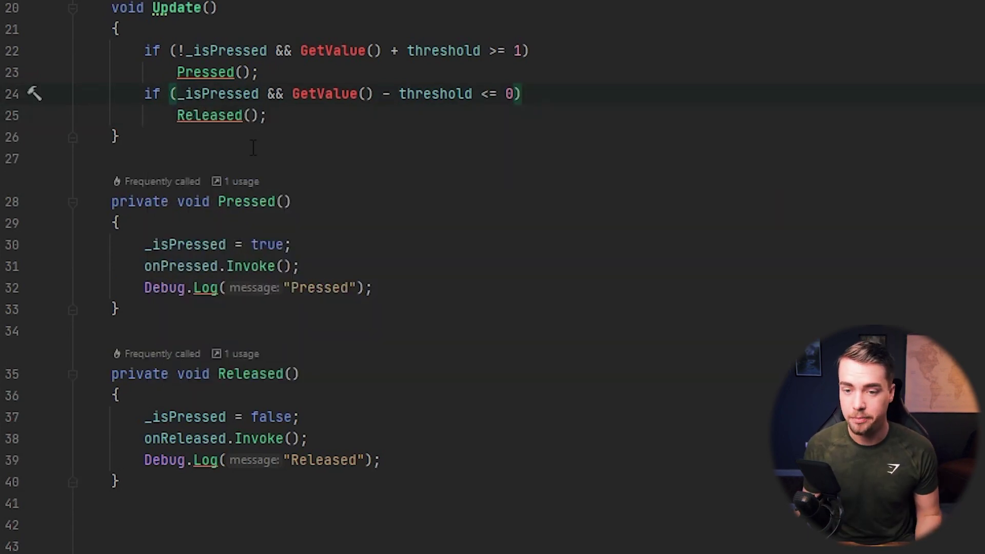
{"action": "left_click", "coordinate": [252, 148]}
- Add private float GetValue() computing Vector3.Distance(_startPos, transform.localPosition) / _joint.linearLimit
{"action": "key", "text": "Return"}
{"action": "key", "text": "Return"}
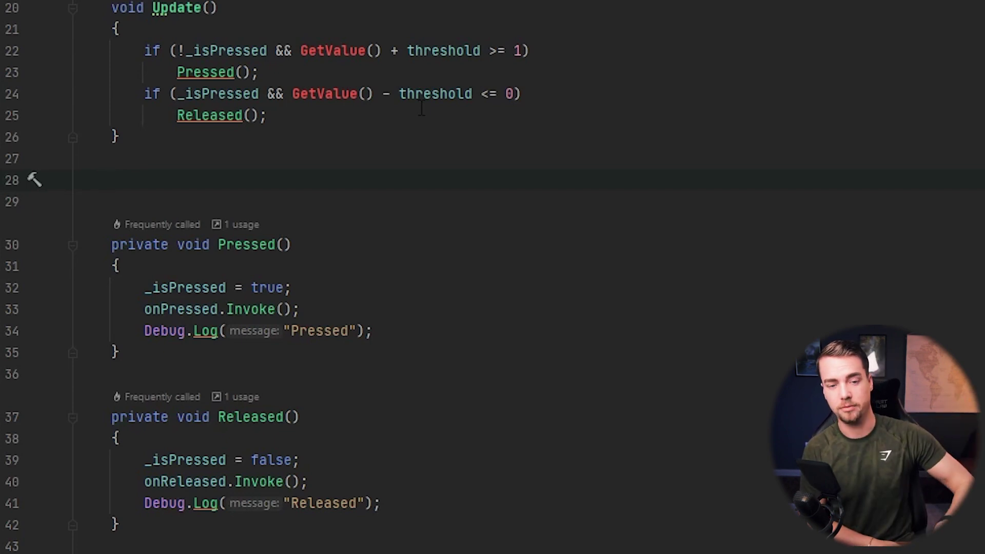
{"action": "type", "text": "p"}
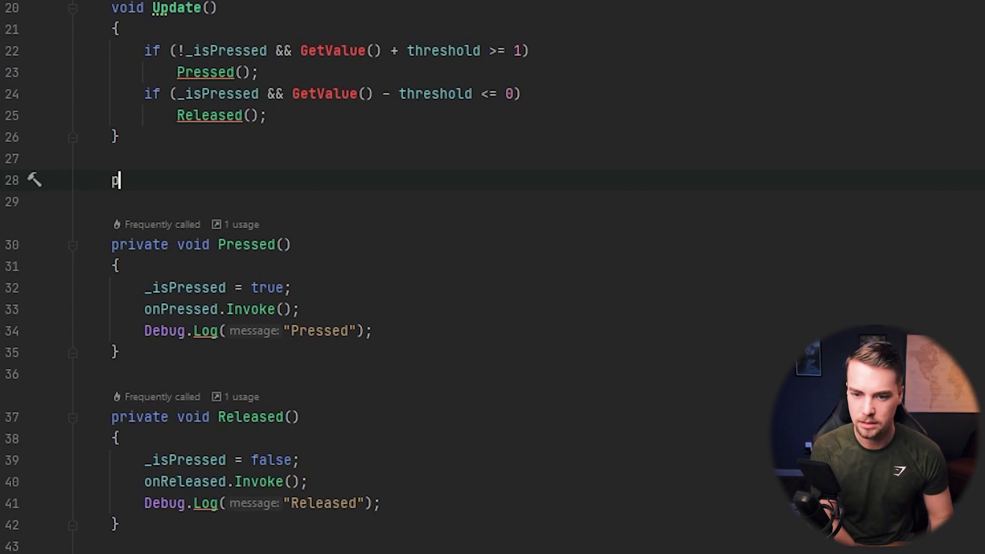
{"action": "type", "text": "r"}
{"action": "key", "text": "Return"}
{"action": "scroll", "coordinate": [437, 304], "scroll_direction": "down", "scroll_amount": 3}
{"action": "type", "text": "f"}
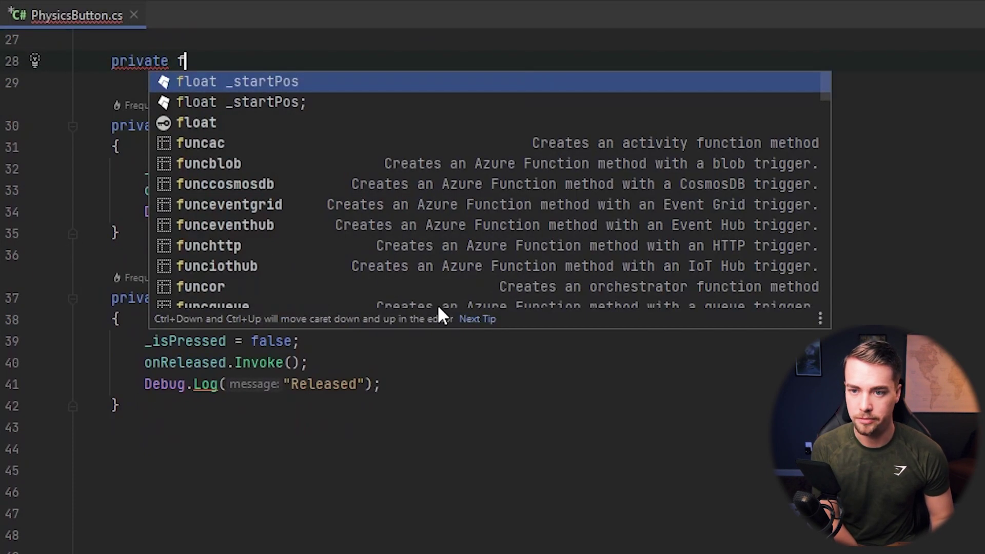
{"action": "type", "text": "loat GetValue(){"}
{"action": "key", "text": "Return"}
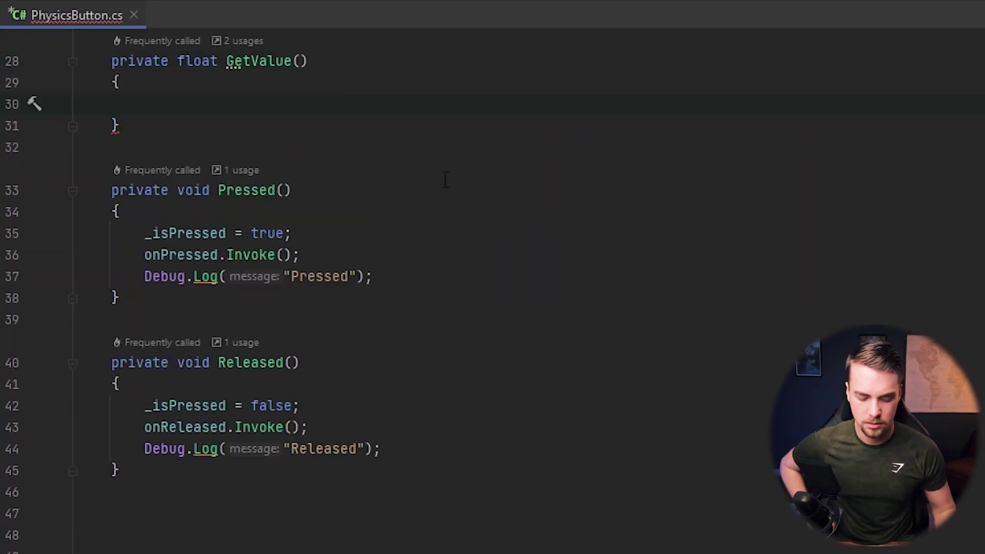
{"action": "type", "text": "var va"}
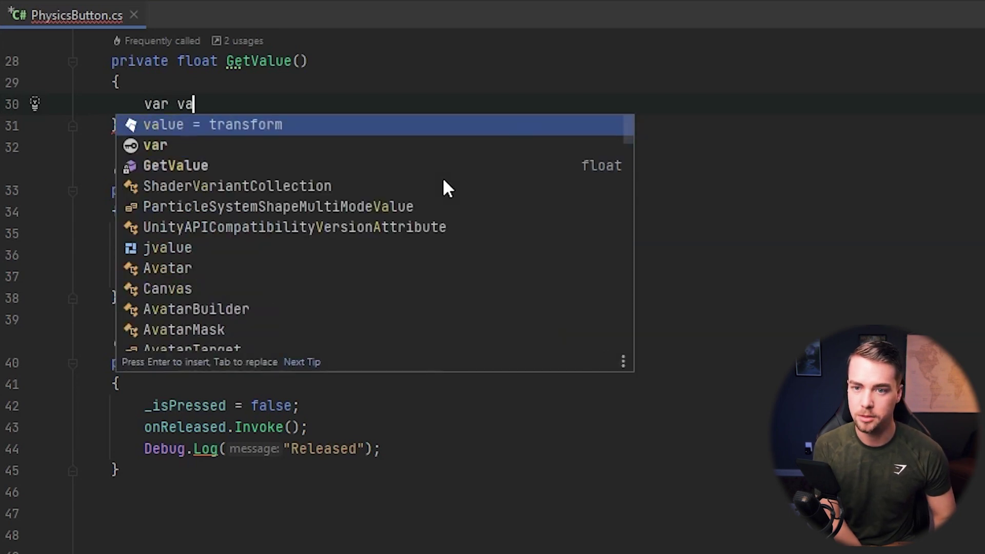
{"action": "type", "text": "lue = "}
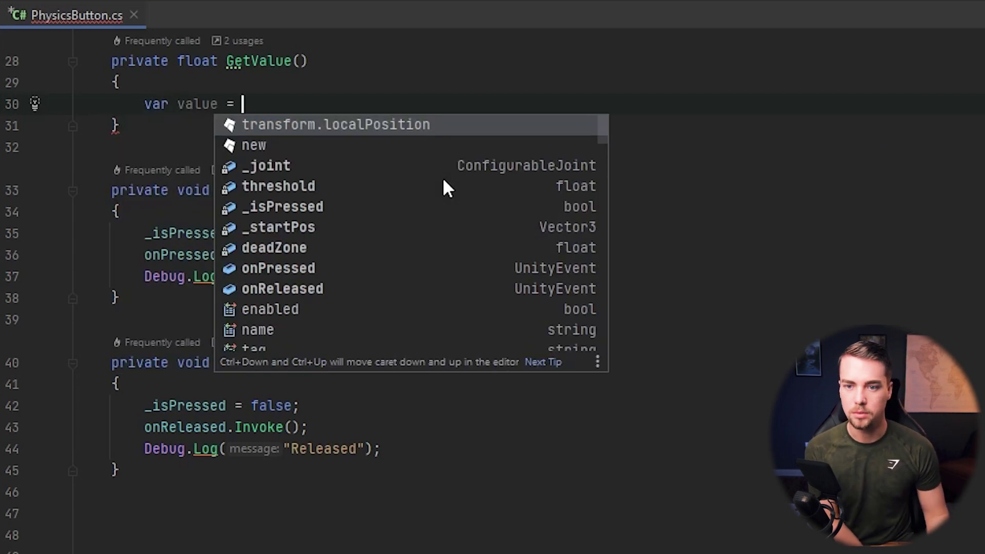
{"action": "type", "text": "V3"}
{"action": "key", "text": "Return"}
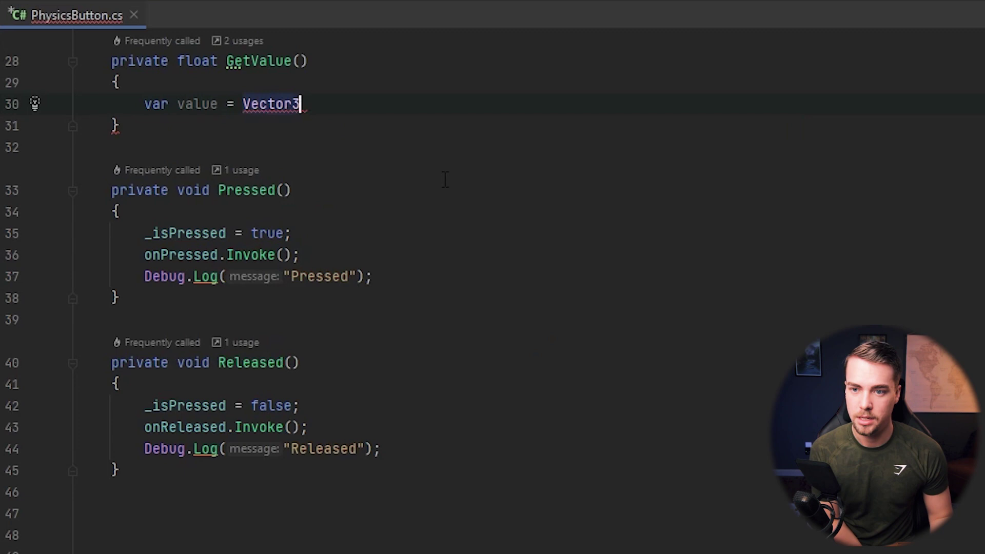
{"action": "type", "text": ".di"}
{"action": "key", "text": "Return"}
{"action": "type", "text": "_"}
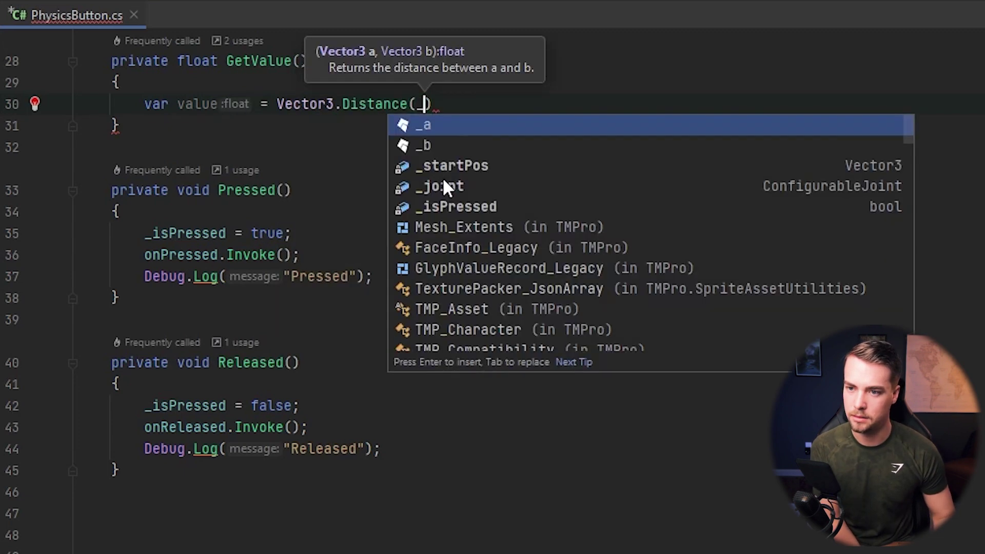
{"action": "type", "text": "st"}
{"action": "key", "text": "Return"}
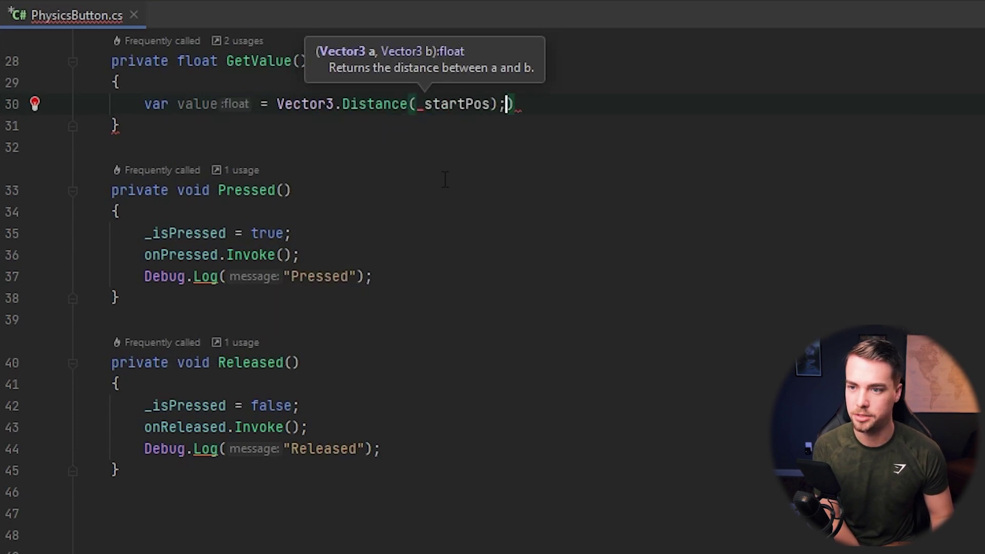
{"action": "type", "text": ", ta"}
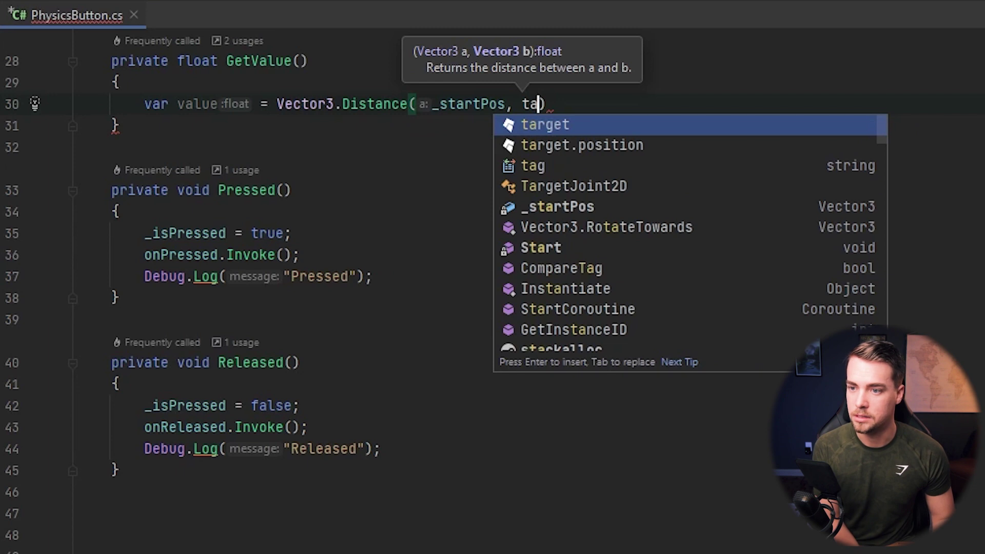
{"action": "key", "text": "BackSpace"}
{"action": "type", "text": "ransform.localPosition"}
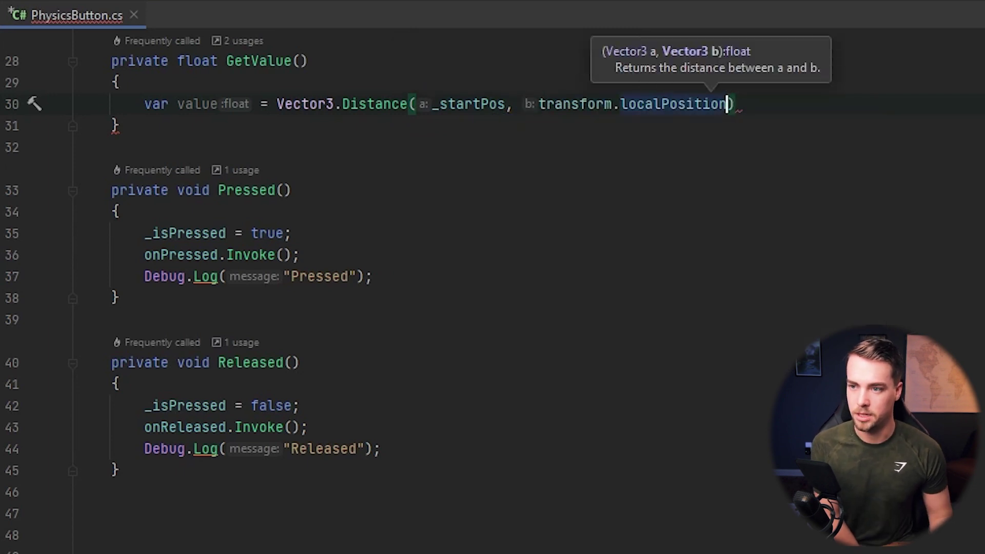
{"action": "type", "text": ")"}
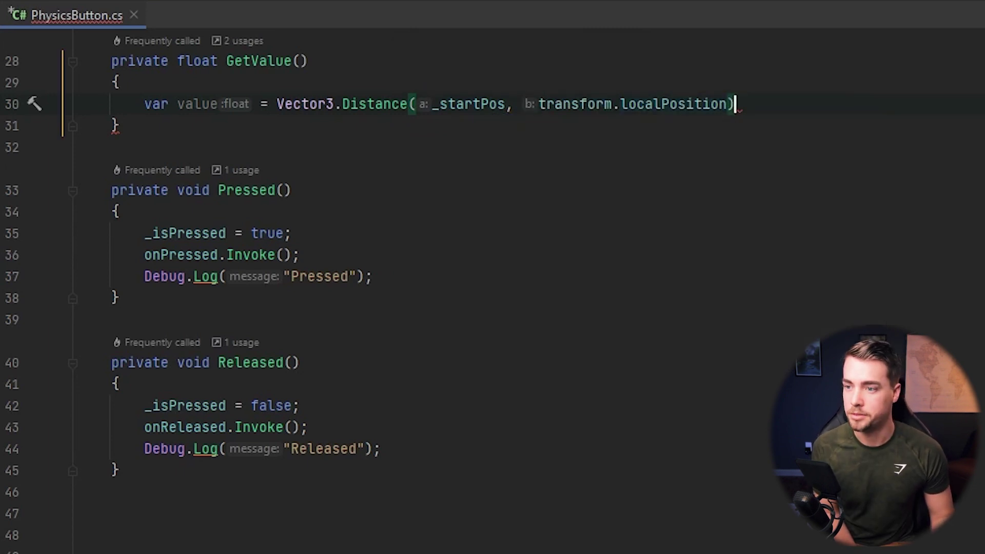
{"action": "type", "text": " / "}
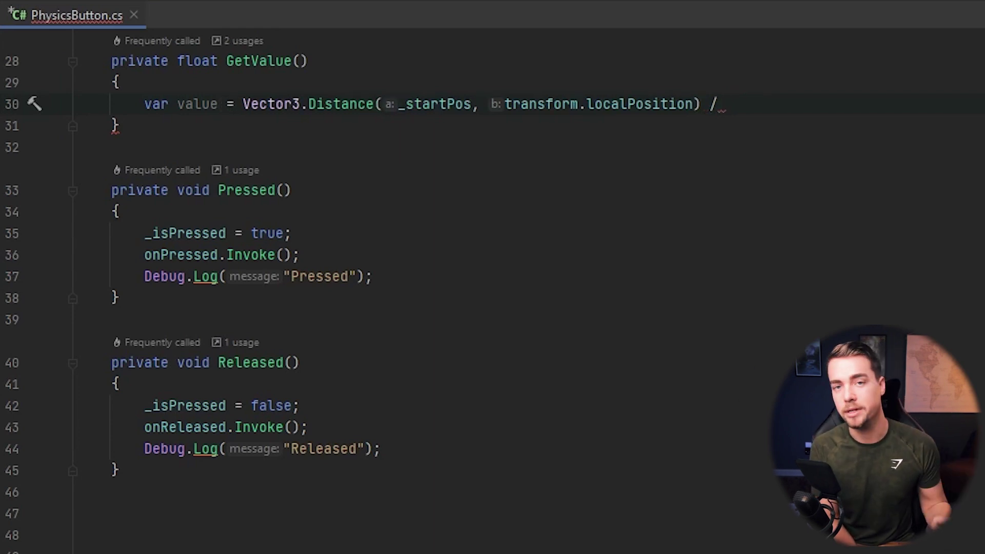
{"action": "type", "text": "_j"}
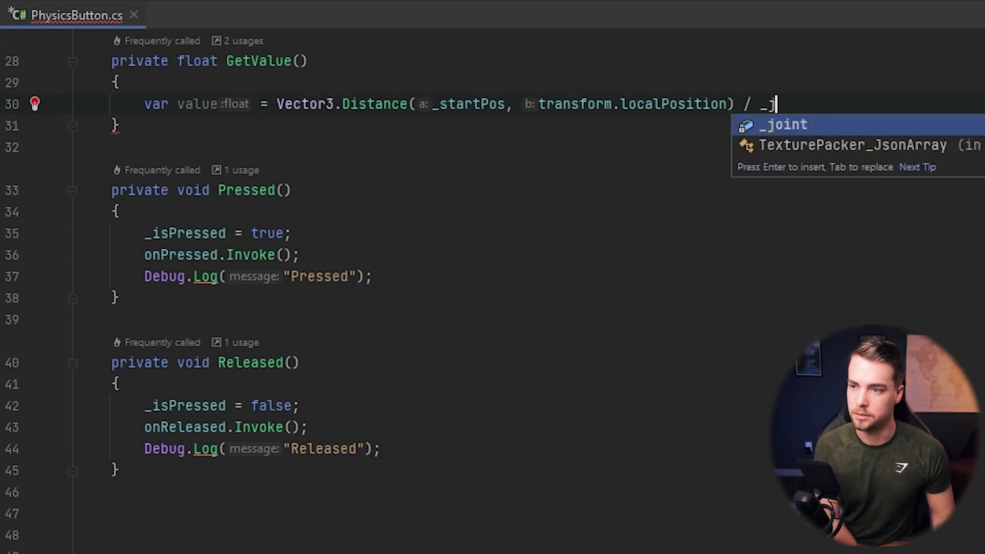
{"action": "key", "text": "Return"}
{"action": "type", "text": ".lin"}
{"action": "key", "text": "Down"}
{"action": "key", "text": "Down"}
{"action": "key", "text": "Return"}
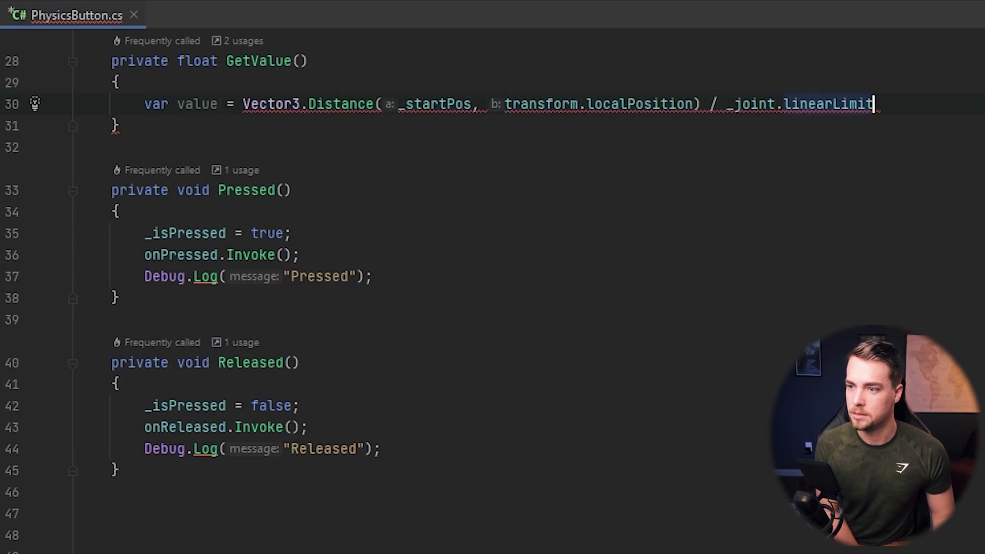
{"action": "type", "text": ".limit;"}
{"action": "key", "text": "Return"}
{"action": "key", "text": "Return"}
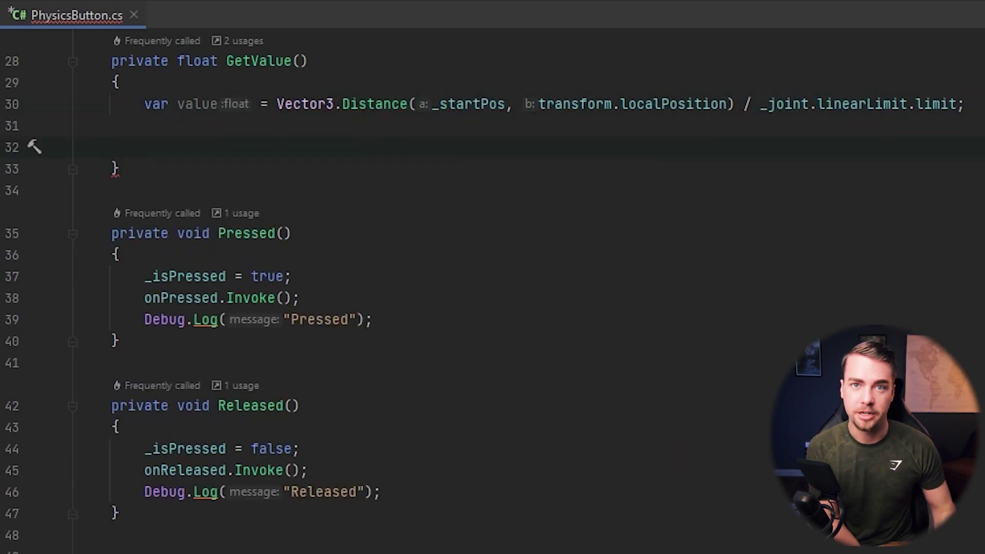
{"action": "type", "text": "if ("}
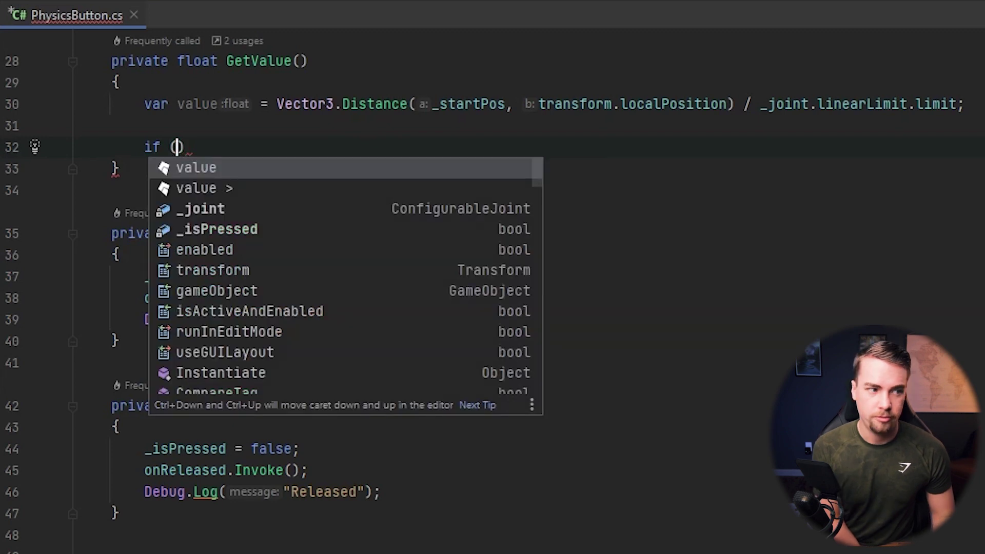
{"action": "type", "text": "Math.a"}
{"action": "type", "text": "bs(va"}
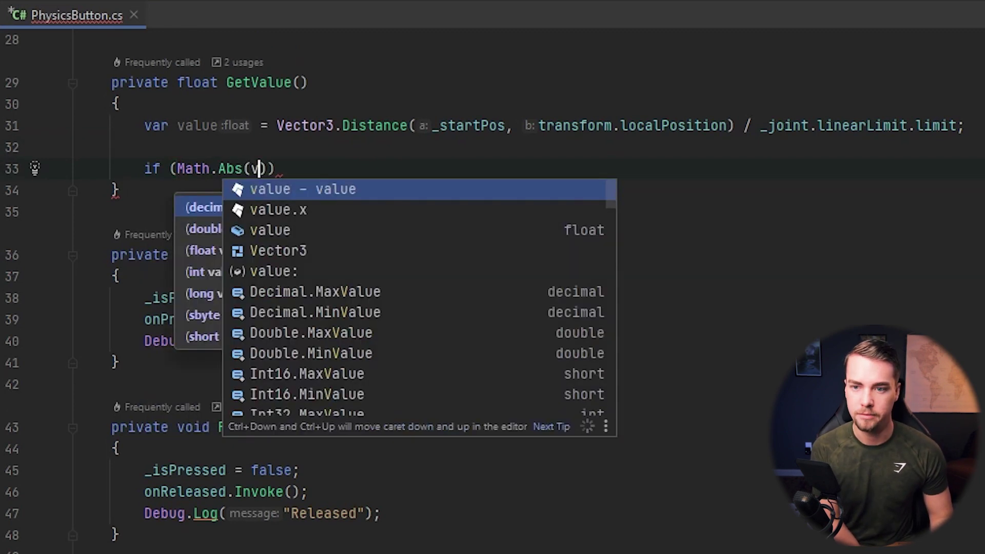
{"action": "type", "text": "l"}
- Zero value when Math.Abs(value) < deadZone, then return Mathf.Clamp(value, -1f, 1f)
{"action": "key", "text": "Return"}
{"action": "type", "text": ") < "}
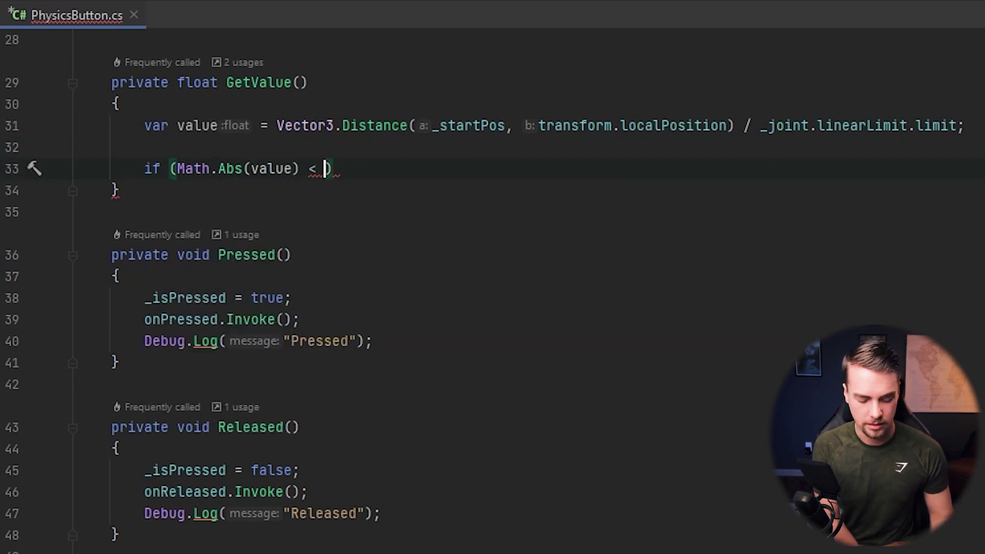
{"action": "type", "text": "dea"}
{"action": "key", "text": "Return"}
{"action": "type", "text": ")"}
{"action": "key", "text": "Return"}
{"action": "type", "text": "val"}
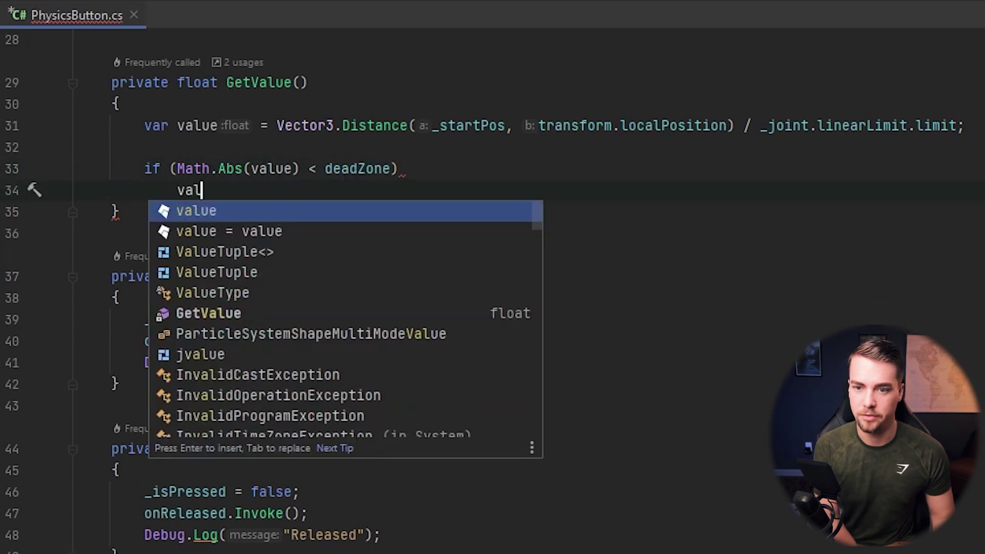
{"action": "key", "text": "Return"}
{"action": "type", "text": "0;"}
{"action": "key", "text": "Return"}
{"action": "key", "text": "Return"}
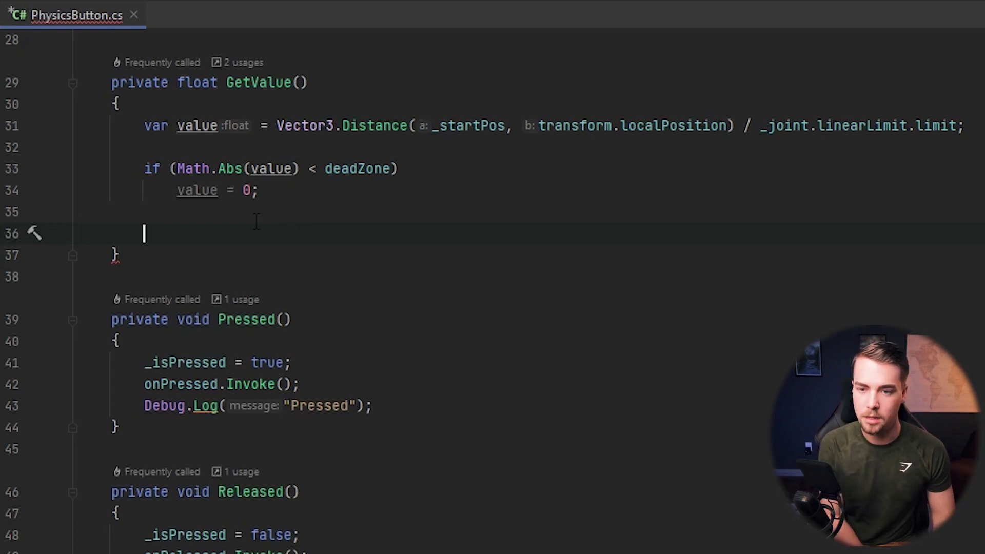
{"action": "type", "text": "return "}
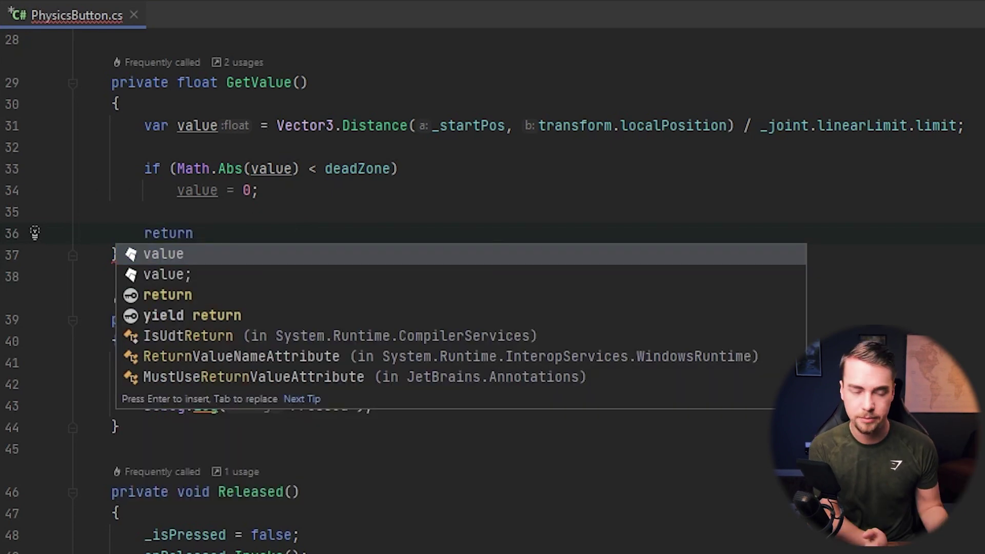
{"action": "type", "text": "Mathf."}
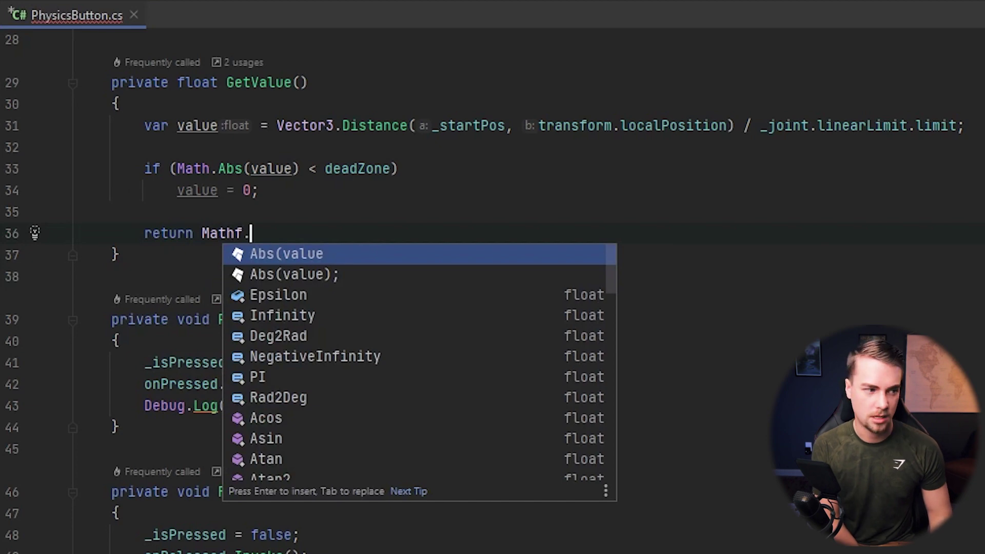
{"action": "type", "text": "Cl"}
{"action": "key", "text": "Down"}
{"action": "key", "text": "Return"}
{"action": "type", "text": "-"}
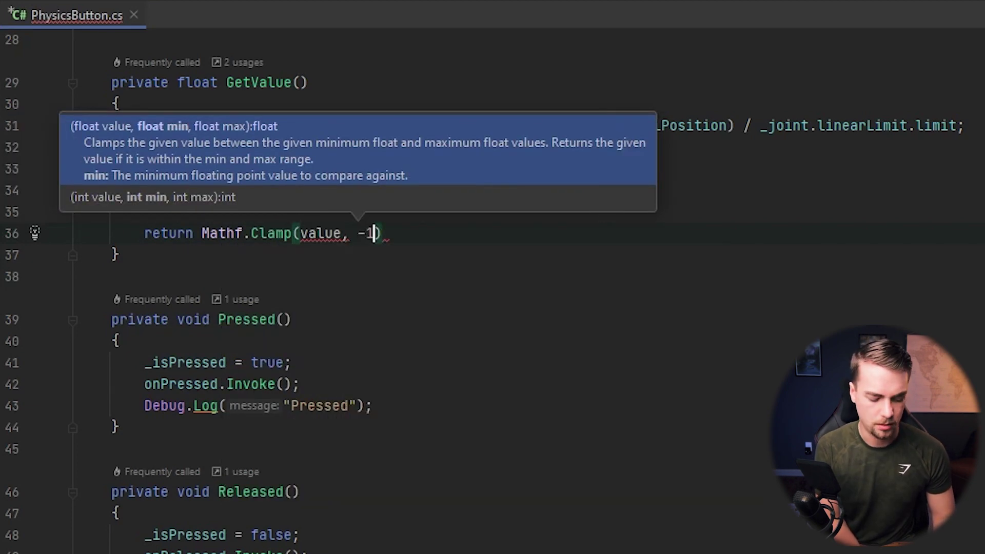
{"action": "type", "text": "1f, 1f"}
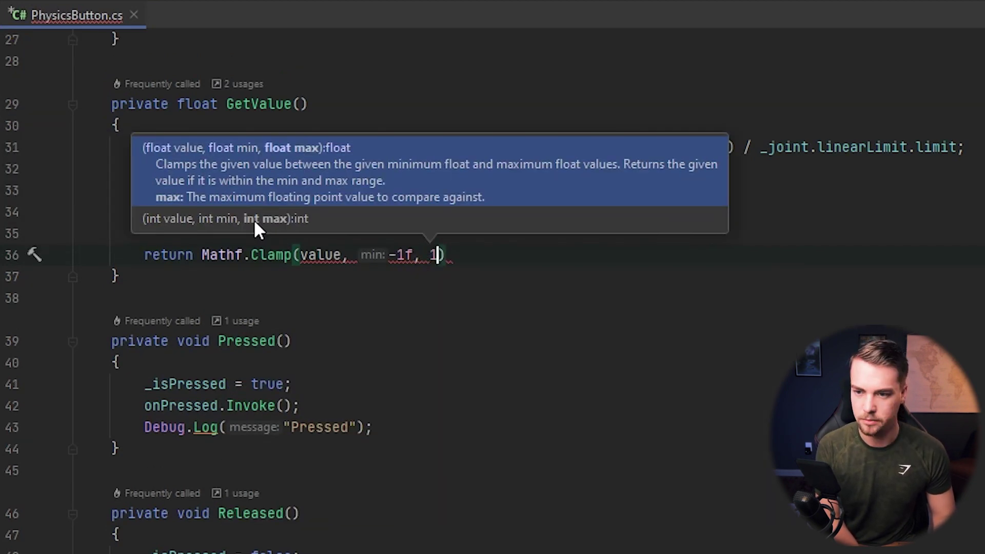
{"action": "type", "text": ");"}
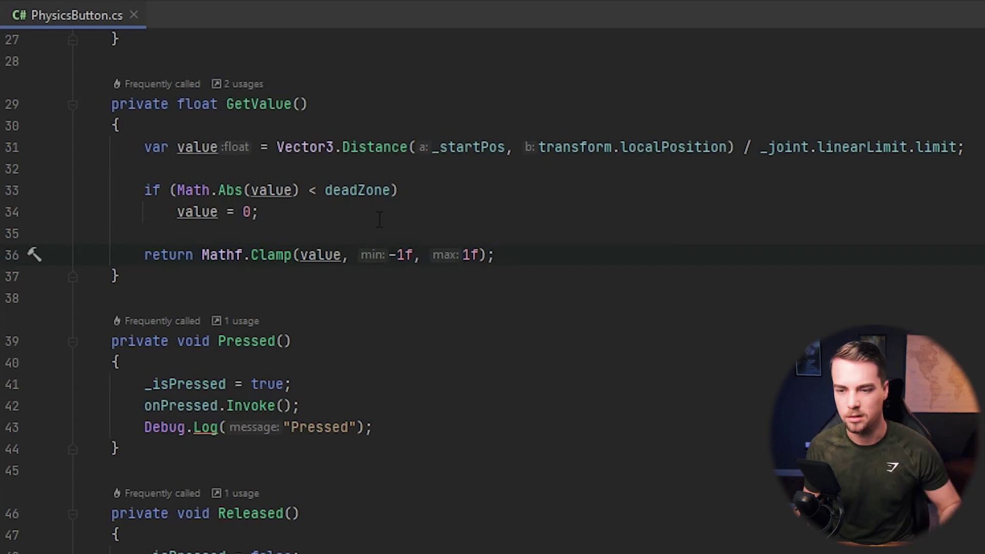
{"action": "scroll", "coordinate": [523, 364], "scroll_direction": "up", "scroll_amount": 4}
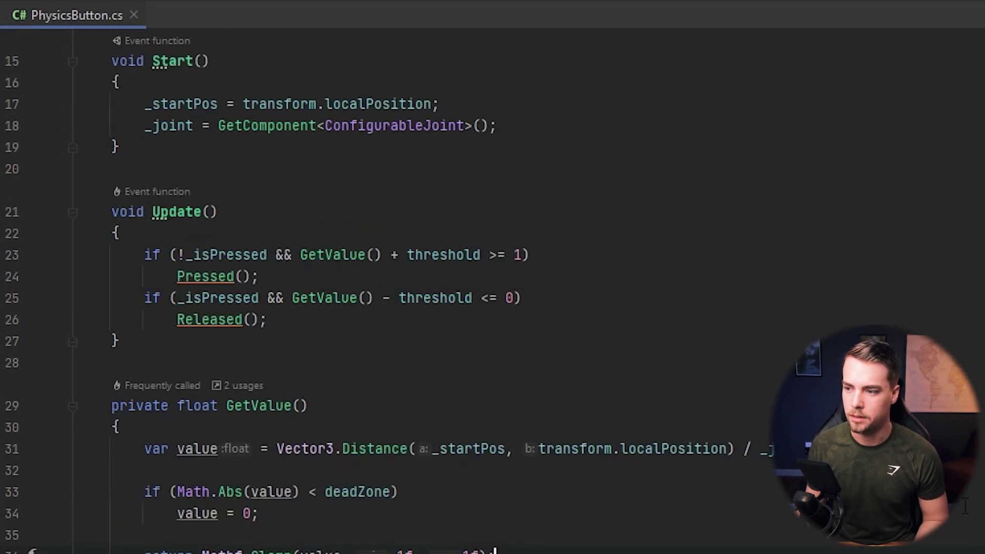
{"action": "scroll", "coordinate": [523, 363], "scroll_direction": "down", "scroll_amount": 5}
{"action": "scroll", "coordinate": [703, 440], "scroll_direction": "down", "scroll_amount": 3}
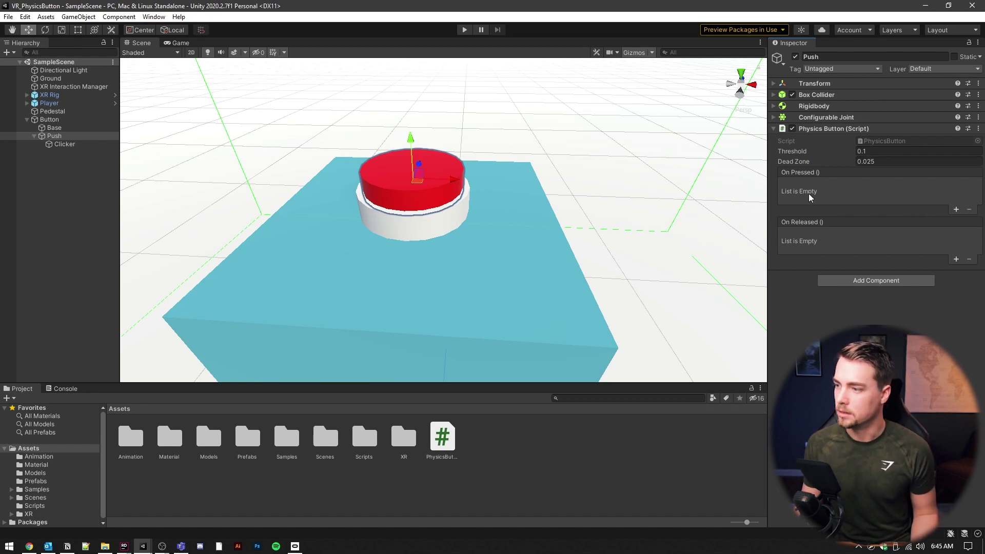
- Add and then delete an On Pressed entry, leaving Push's event lists empty
{"action": "left_click", "coordinate": [956, 209]}
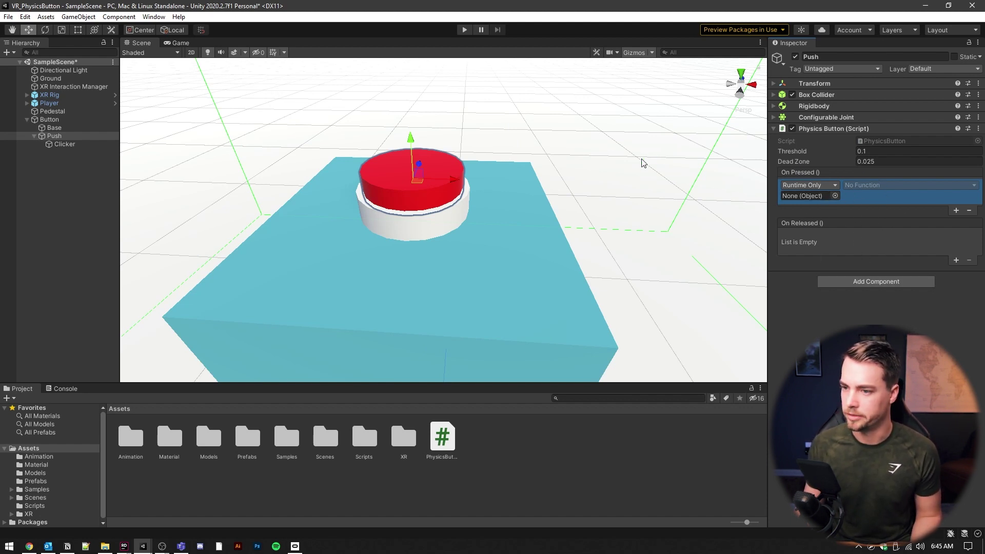
{"action": "key", "text": "Delete"}
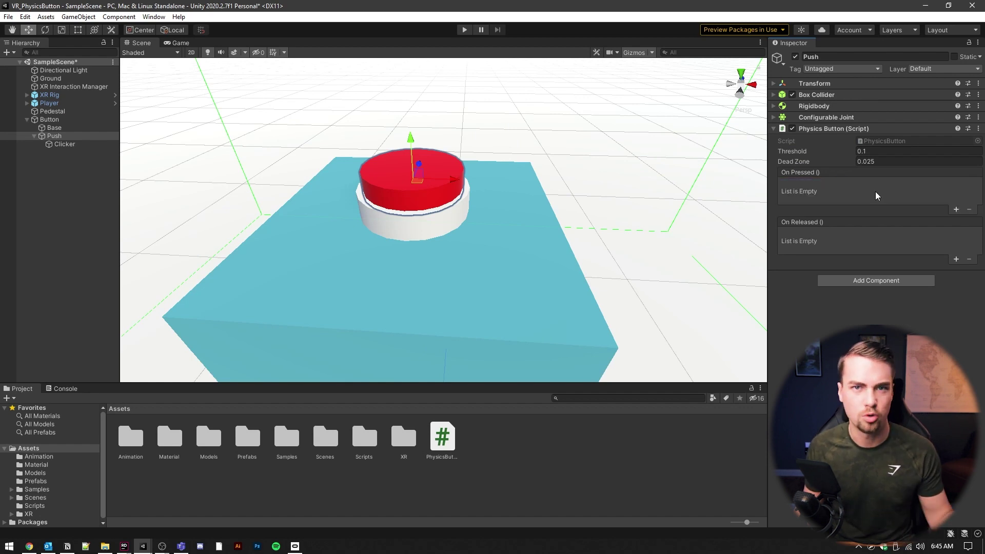
- In Play mode, push the red button cap down twice to log Pressed and Released
{"action": "key", "text": "ctrl+p"}
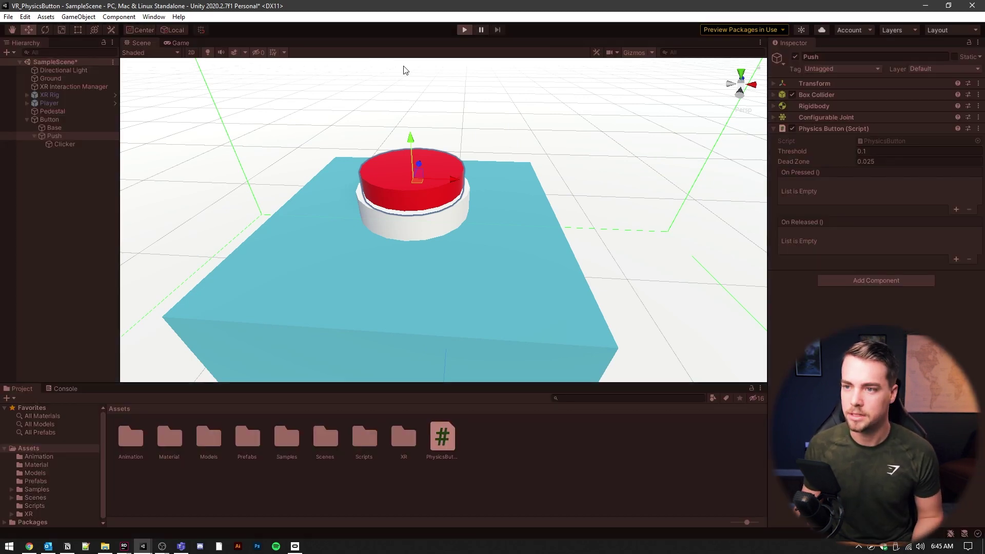
{"action": "left_click", "coordinate": [171, 41]}
{"action": "left_click", "coordinate": [146, 42]}
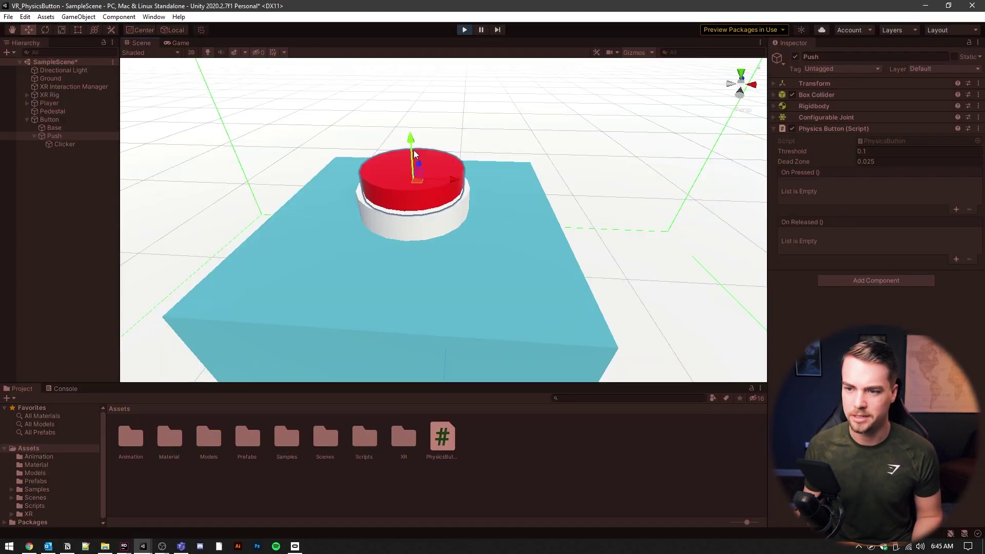
{"action": "left_click", "coordinate": [66, 388]}
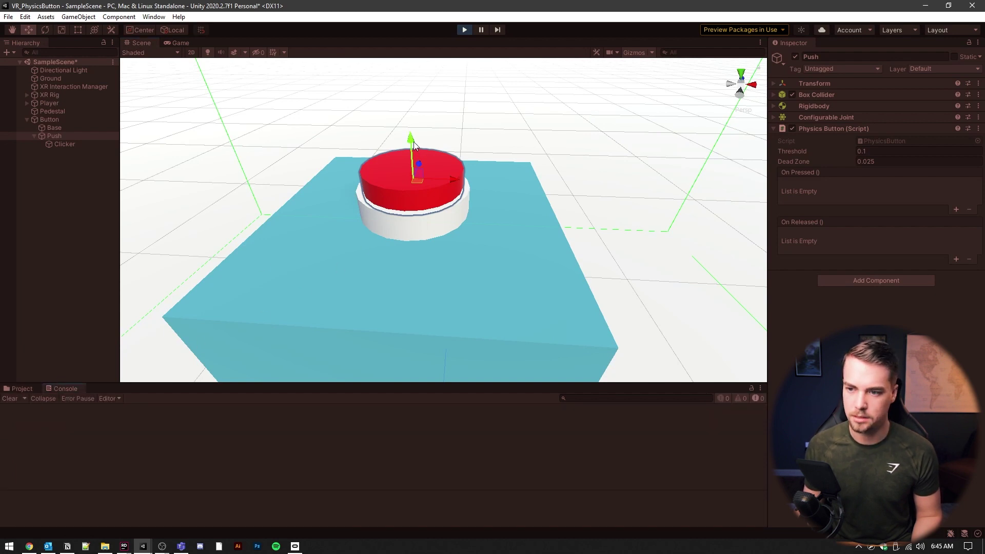
{"action": "left_click_drag", "start_coordinate": [413, 137], "coordinate": [440, 202]}
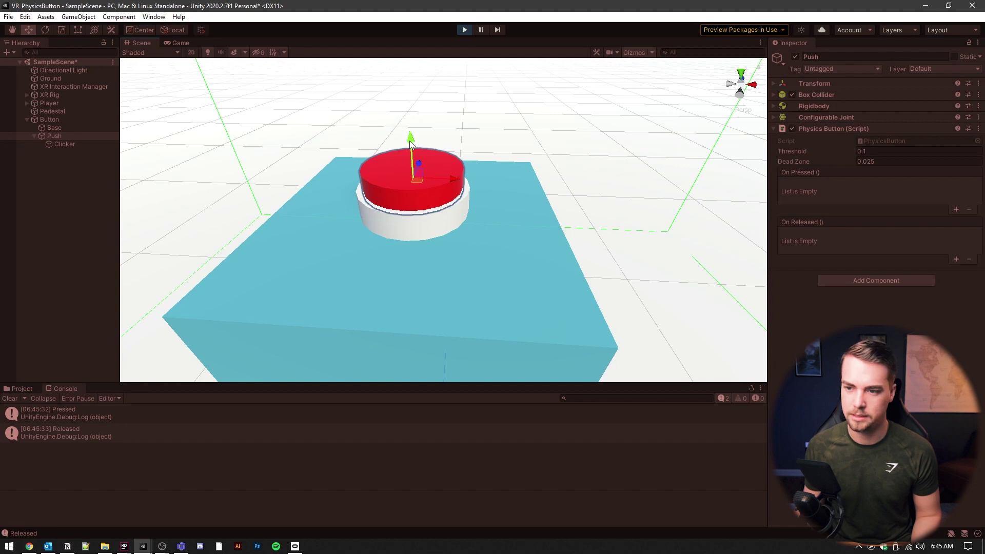
{"action": "left_click_drag", "start_coordinate": [410, 140], "coordinate": [413, 200]}
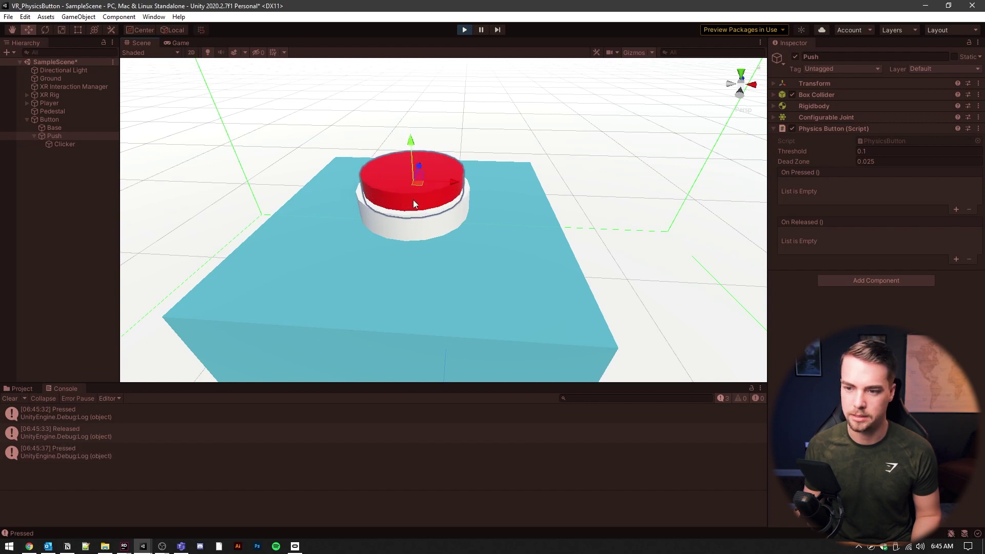
{"action": "left_click", "coordinate": [180, 43]}
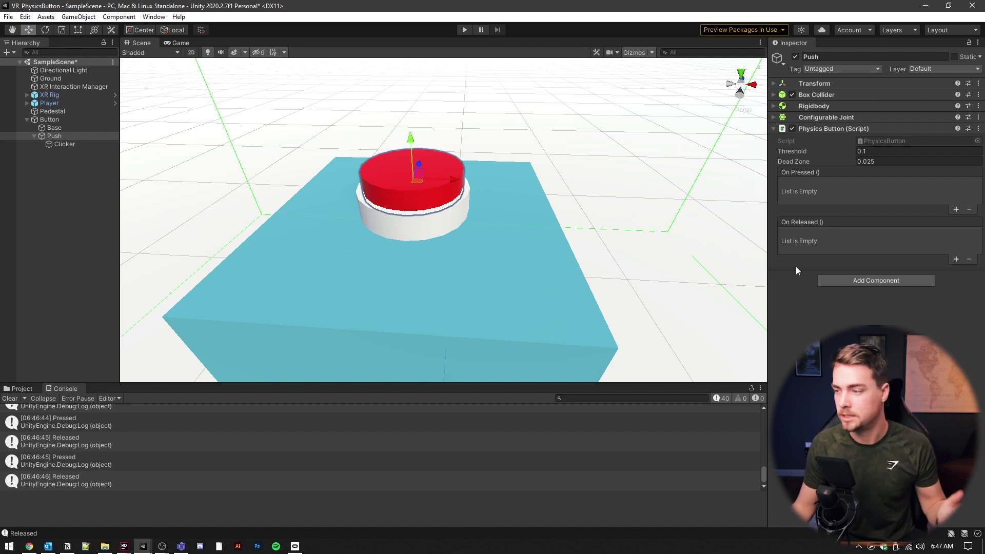
- Check the Threshold and Dead Zone fields, leaving their values unchanged
{"action": "left_click", "coordinate": [862, 151]}
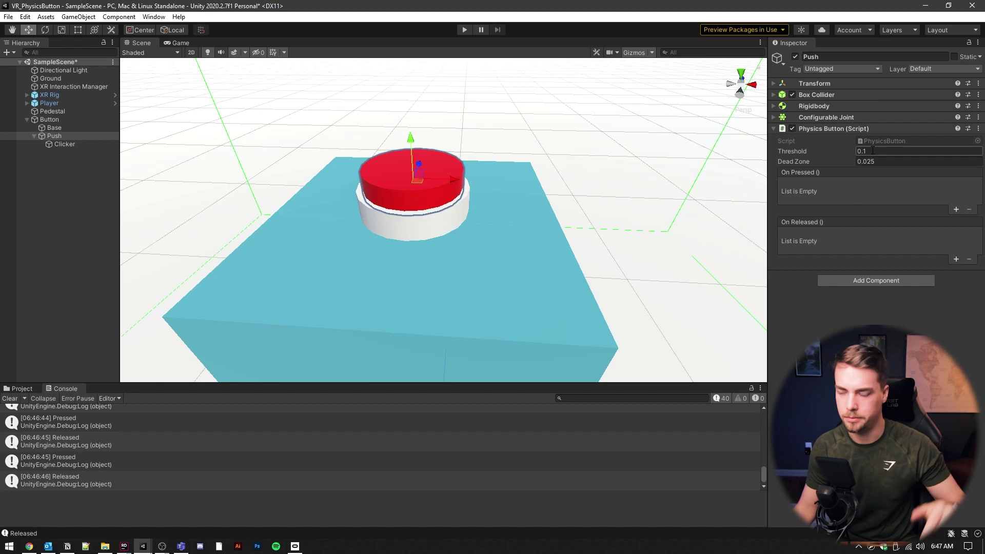
{"action": "left_click", "coordinate": [856, 179]}
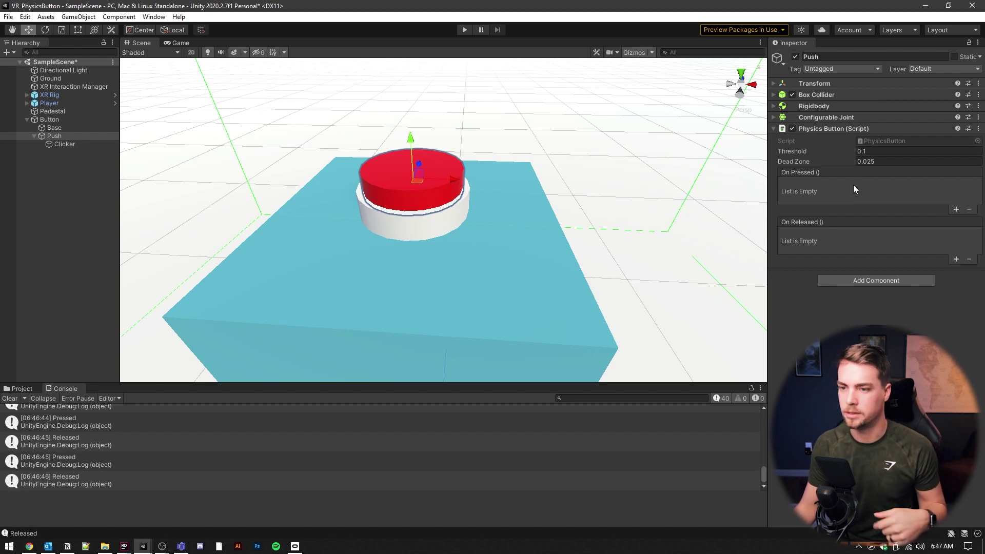
{"action": "left_click", "coordinate": [886, 161]}
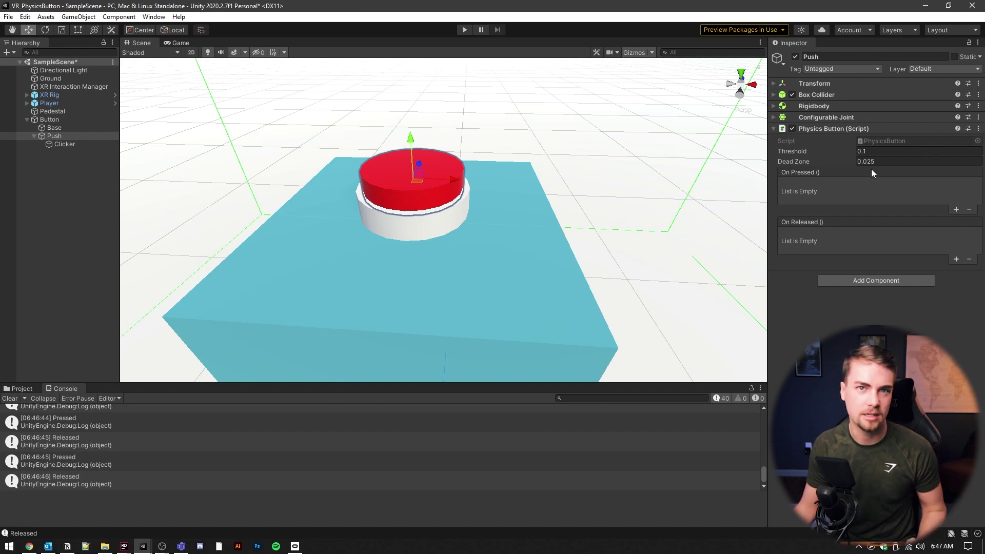
- Move the Button assembly up-left and rotate it so the red face faces the camera
{"action": "left_click", "coordinate": [69, 119]}
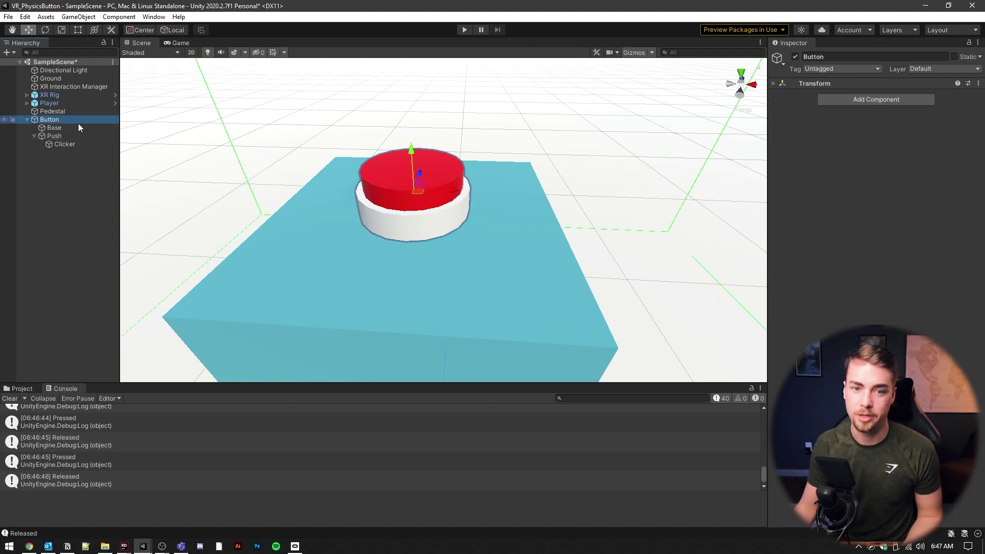
{"action": "left_click_drag", "start_coordinate": [419, 184], "coordinate": [385, 119]}
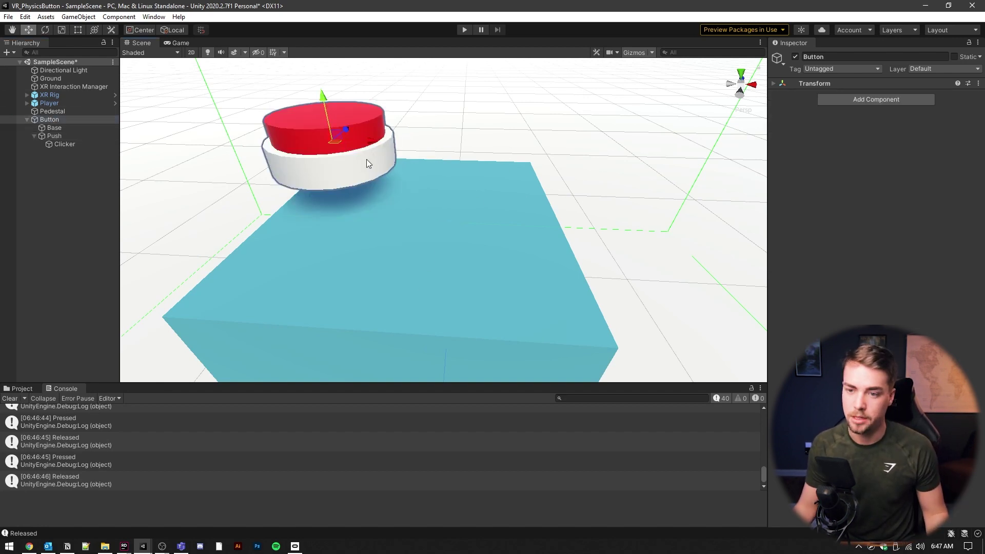
{"action": "key", "text": "r"}
{"action": "key", "text": "e"}
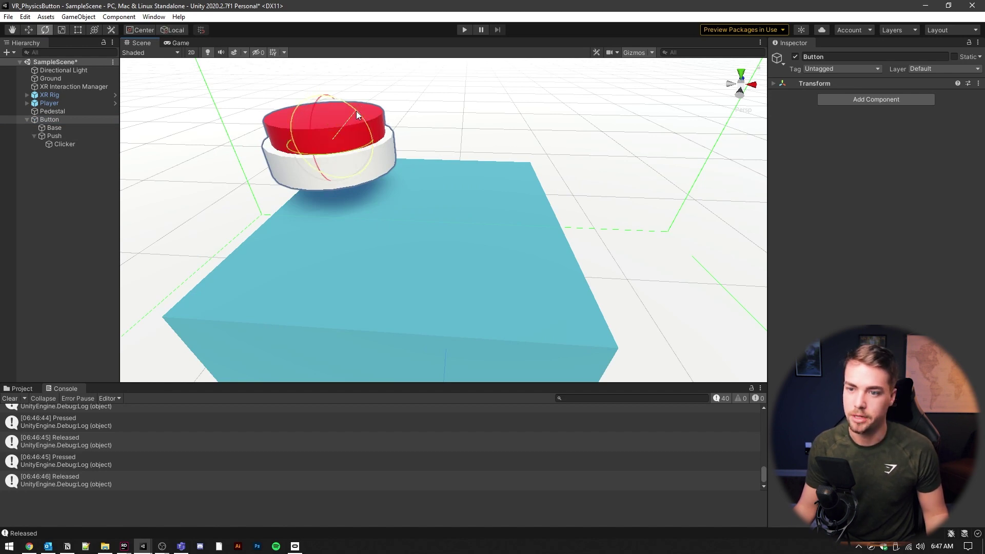
{"action": "left_click_drag", "start_coordinate": [357, 111], "coordinate": [401, 159]}
{"action": "left_click_drag", "start_coordinate": [361, 124], "coordinate": [370, 129]}
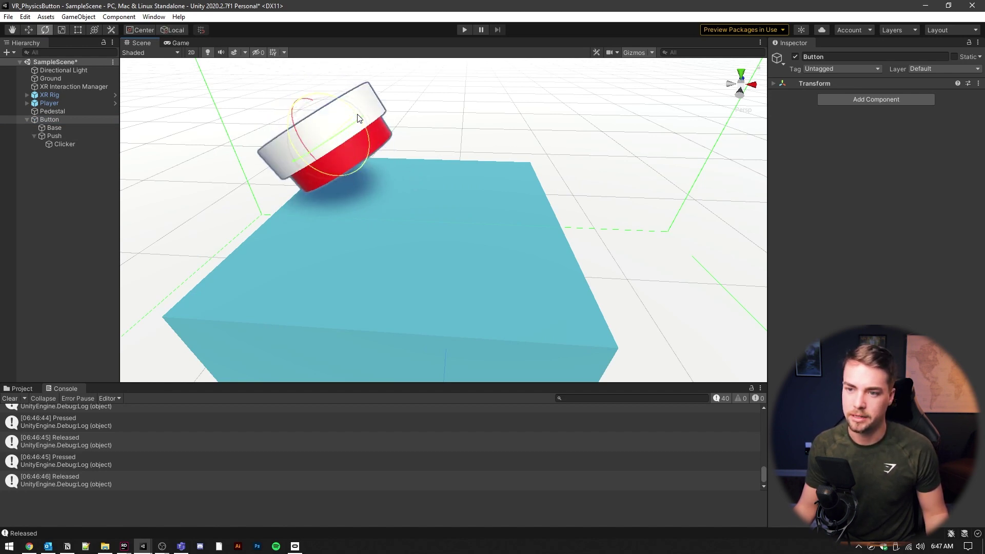
{"action": "scroll", "coordinate": [578, 186], "scroll_direction": "down", "scroll_amount": 3}
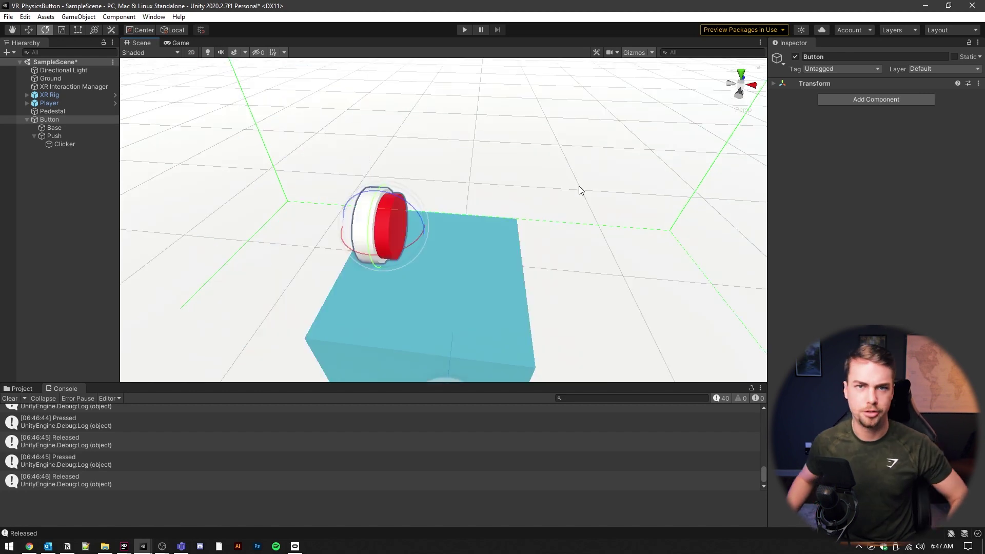